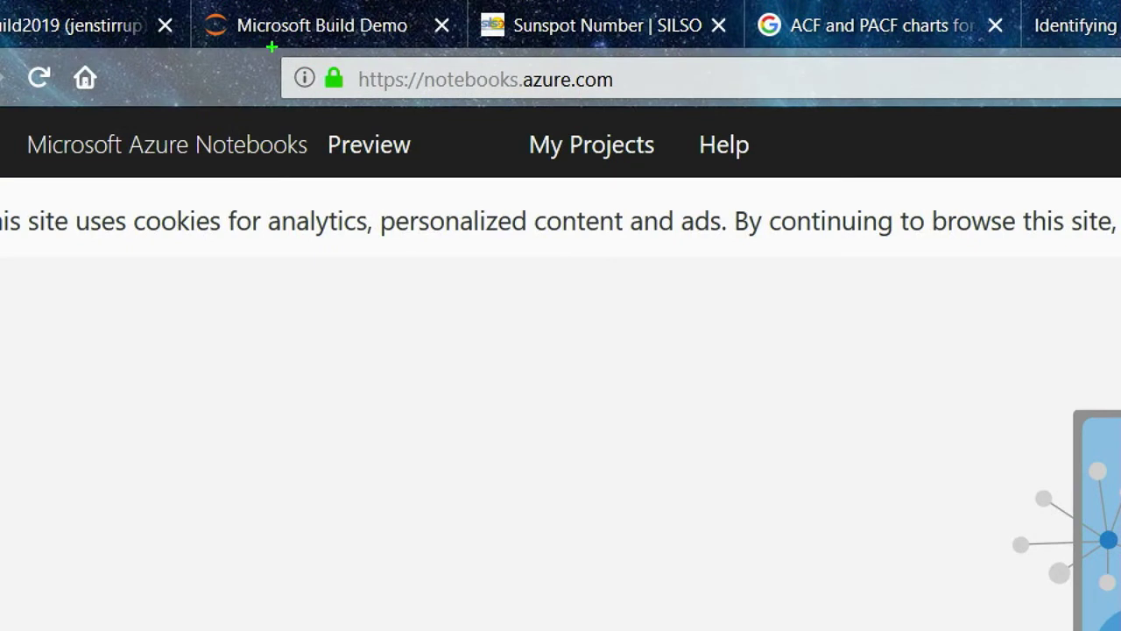
mouse_move(272, 45)
mouse_down()
mouse_move(651, 150)
mouse_move(657, 104)
mouse_up()
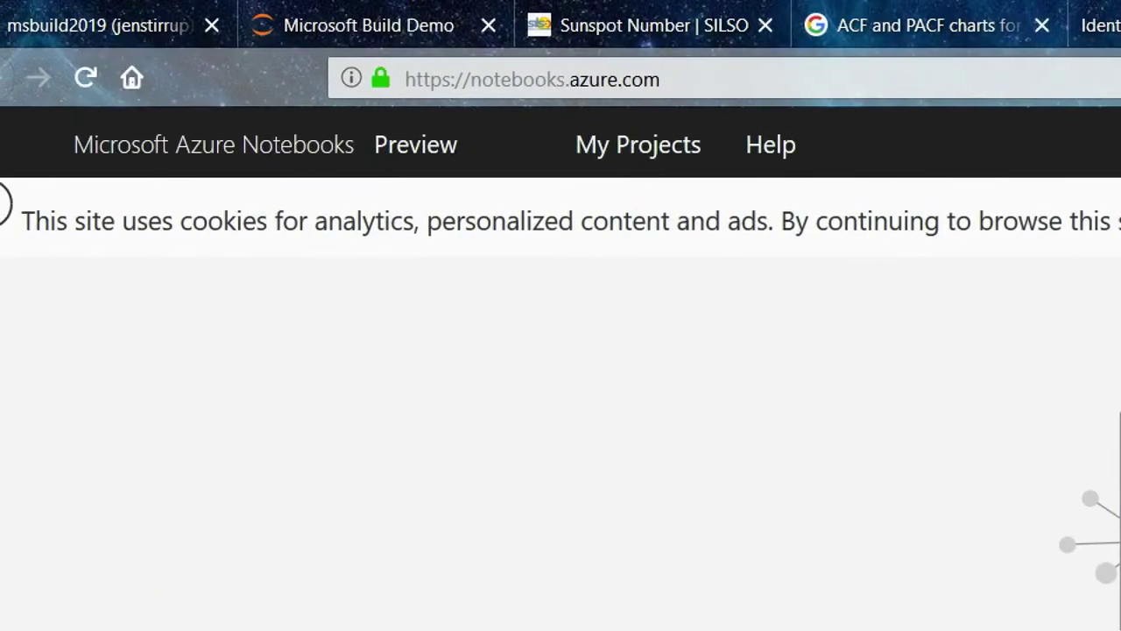
mouse_move(57, 117)
mouse_down()
mouse_move(305, 170)
mouse_move(467, 184)
mouse_move(474, 168)
mouse_up()
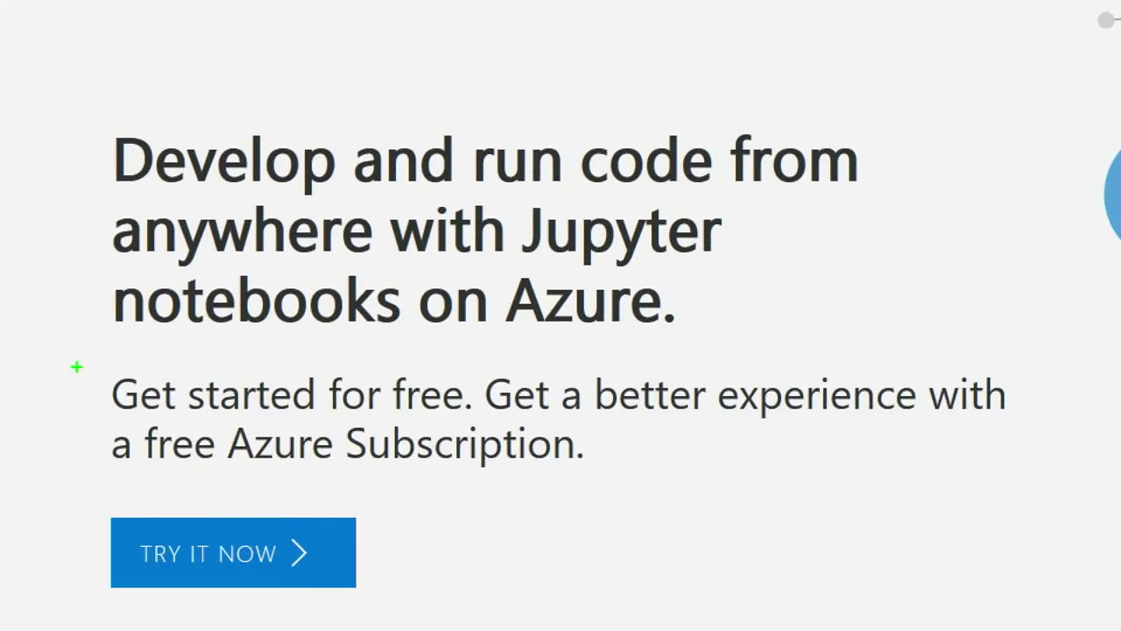
mouse_move(77, 367)
mouse_down()
mouse_move(726, 500)
mouse_move(1080, 471)
mouse_up()
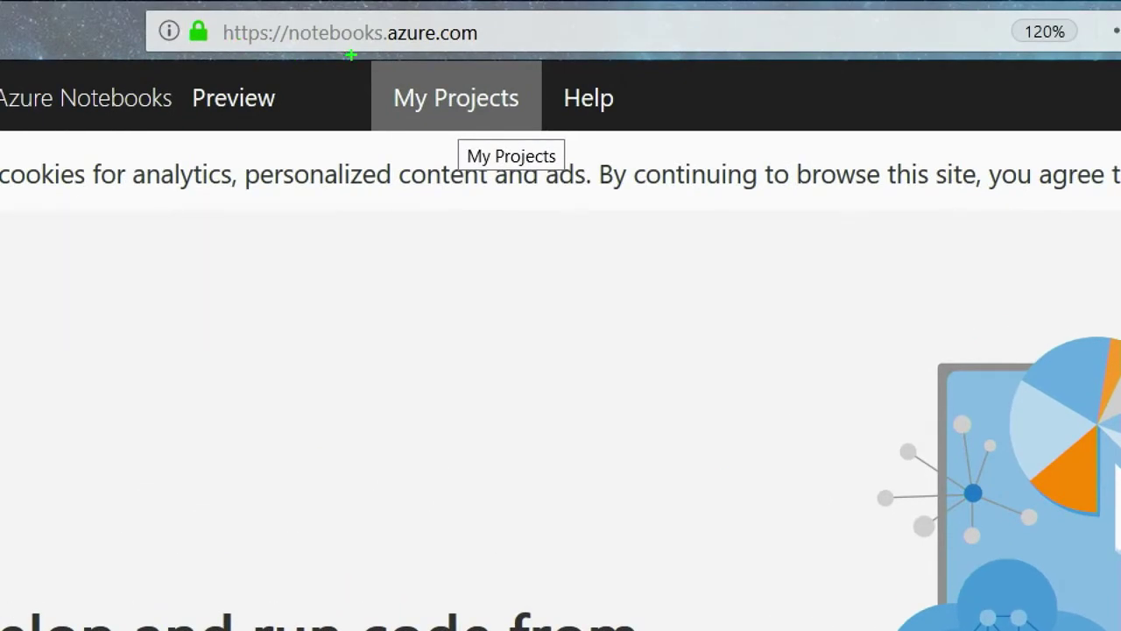
drag(353, 60, 600, 169)
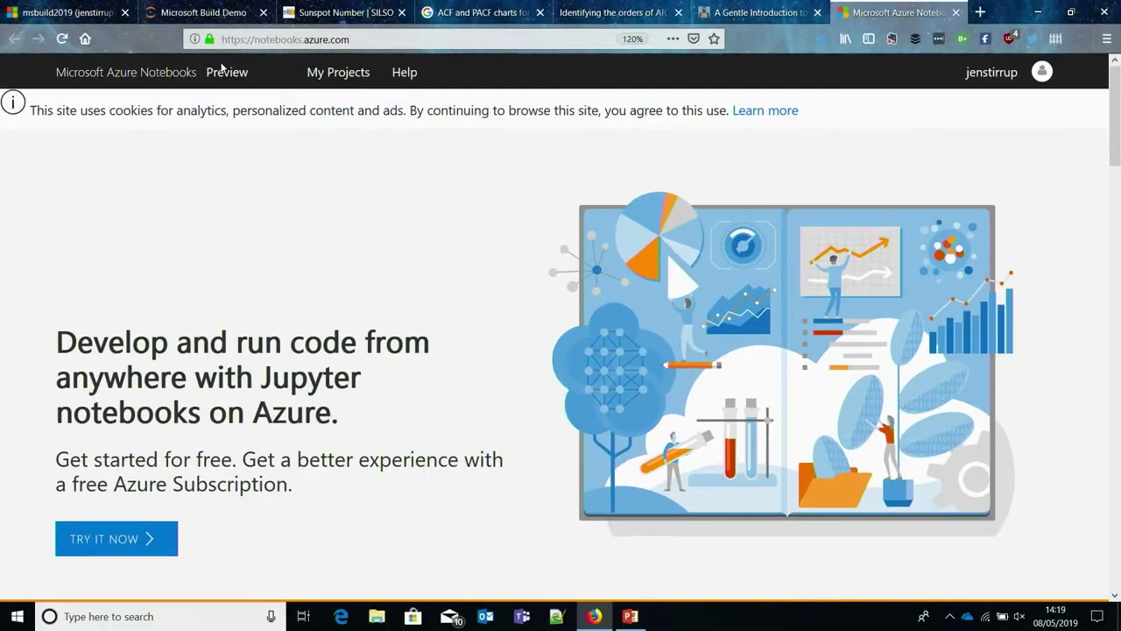
Open the MSBuild2019 project from the second page of the My Projects list.
click(366, 78)
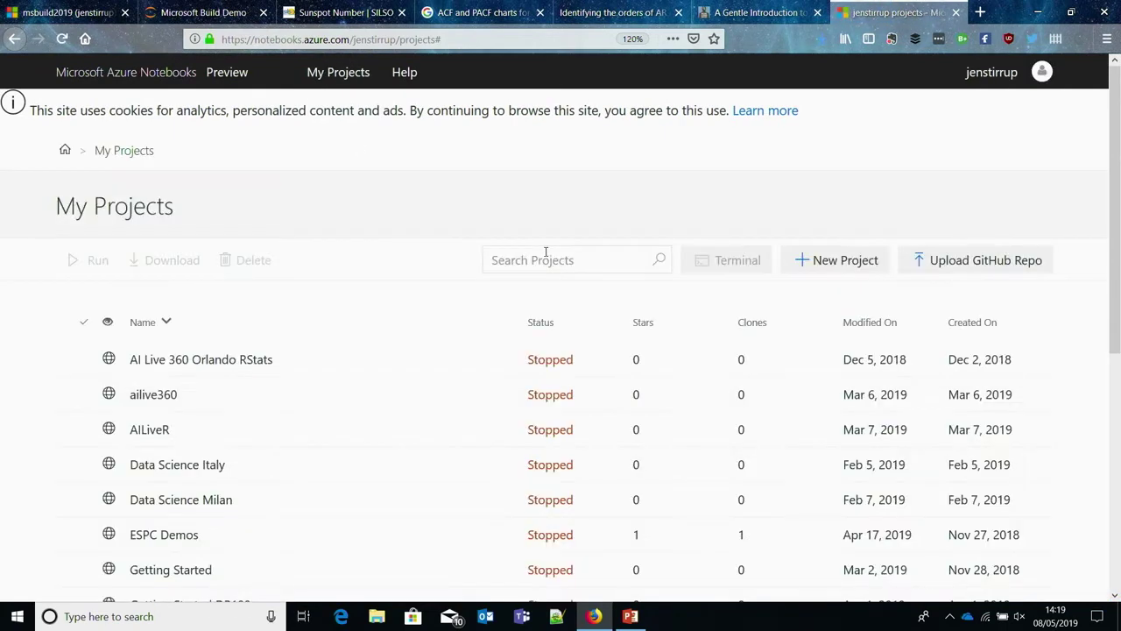
drag(1116, 138, 1118, 215)
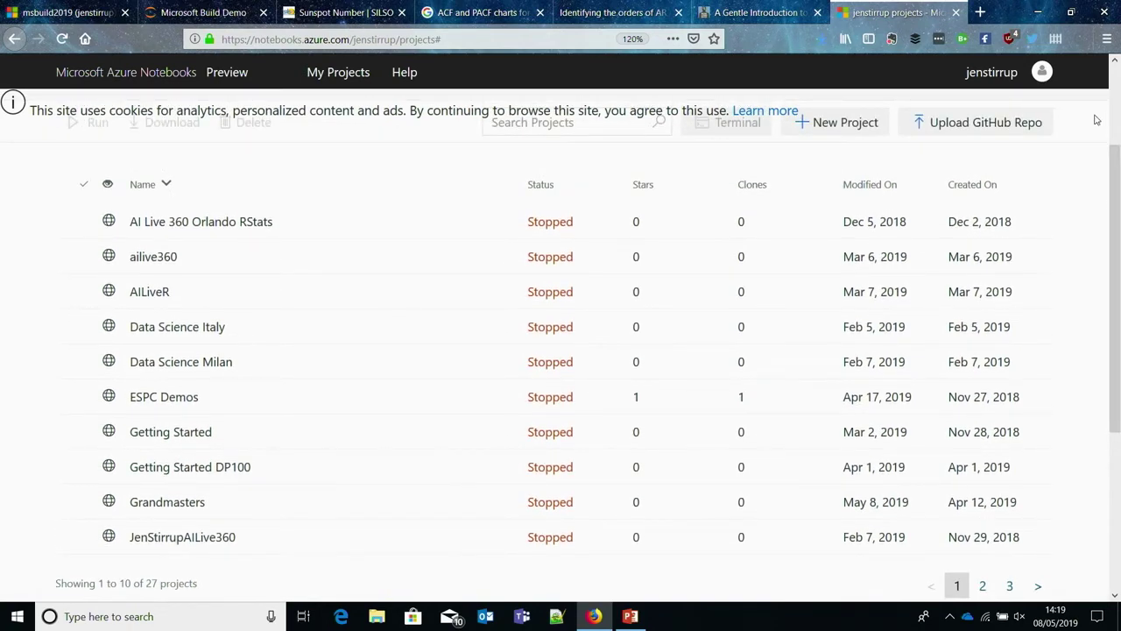
drag(1118, 193, 1117, 314)
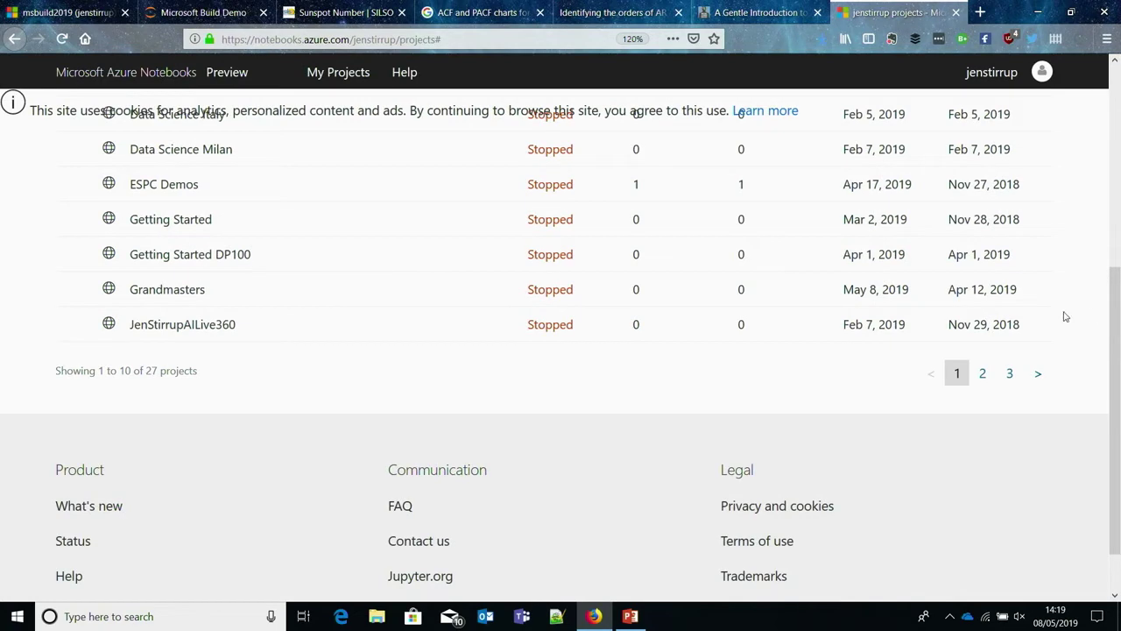
click(1038, 377)
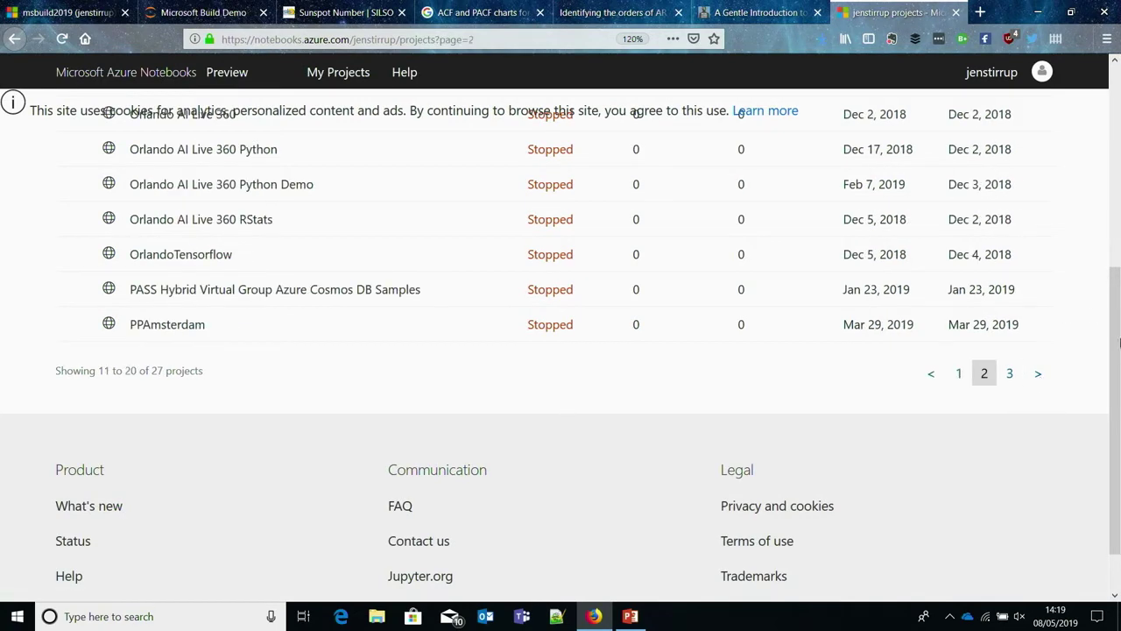
scroll(1117, 399, up, 5)
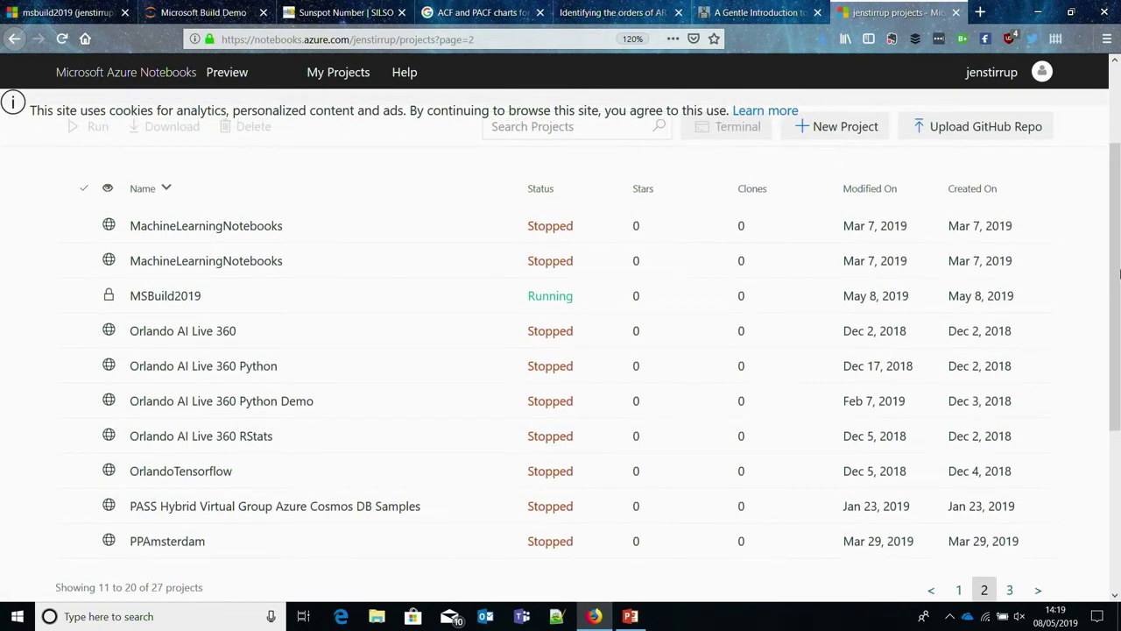
click(173, 301)
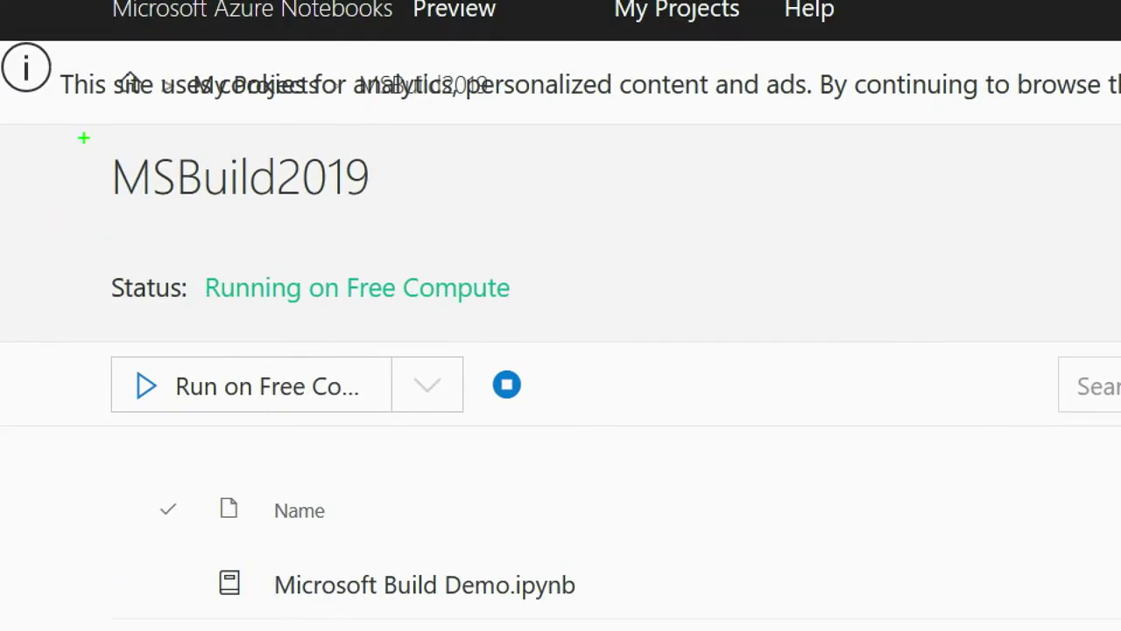
mouse_move(83, 138)
mouse_down()
mouse_move(395, 195)
mouse_move(406, 214)
mouse_up()
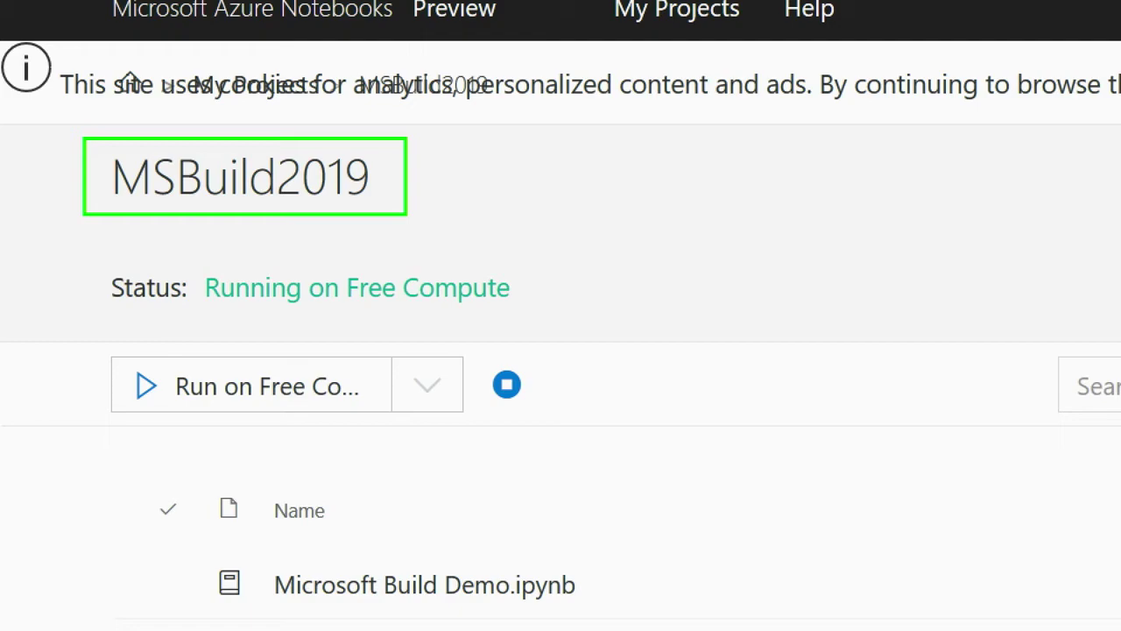
key(Escape)
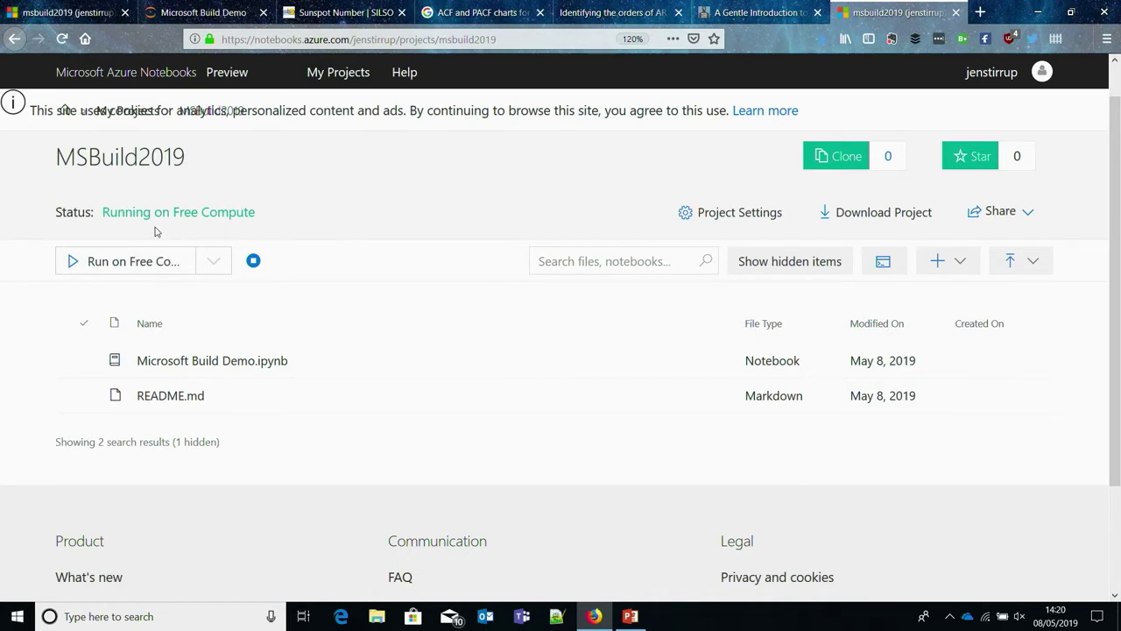
key(ctrl+1)
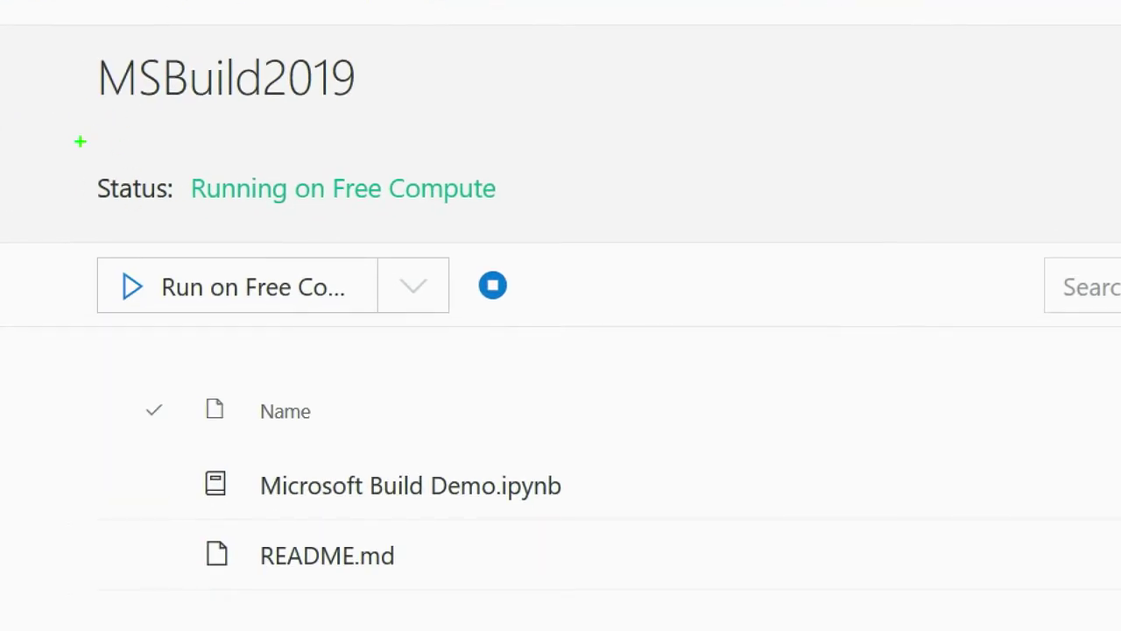
mouse_move(69, 154)
mouse_down()
mouse_move(601, 371)
mouse_move(584, 343)
mouse_up()
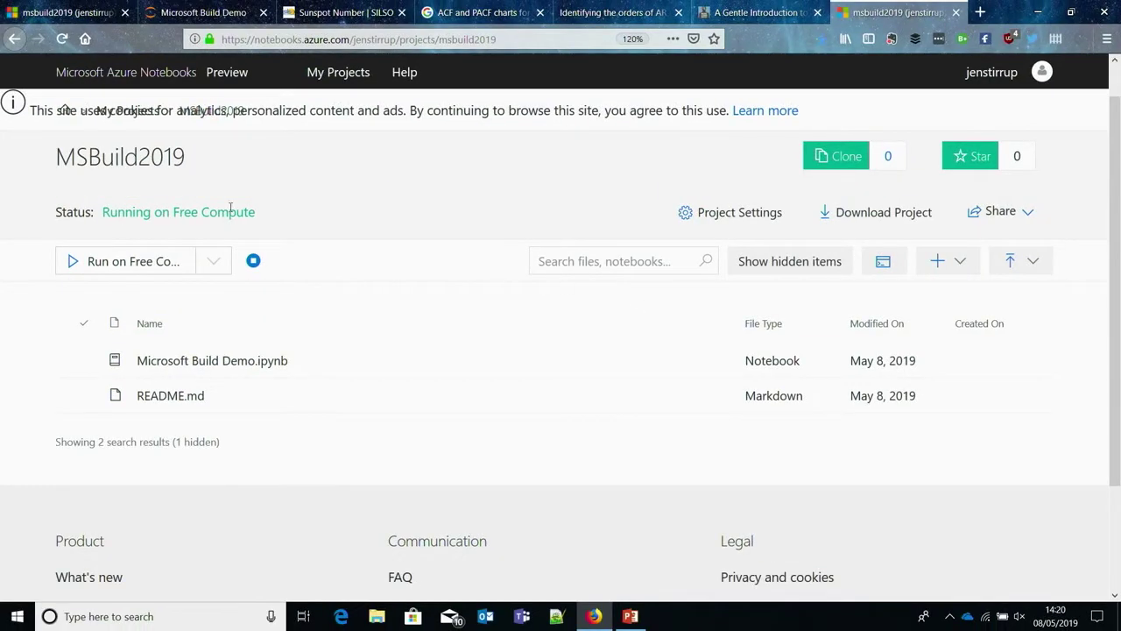
Return to the My Projects list, where the option to upload a GitHub repo is offered.
click(363, 83)
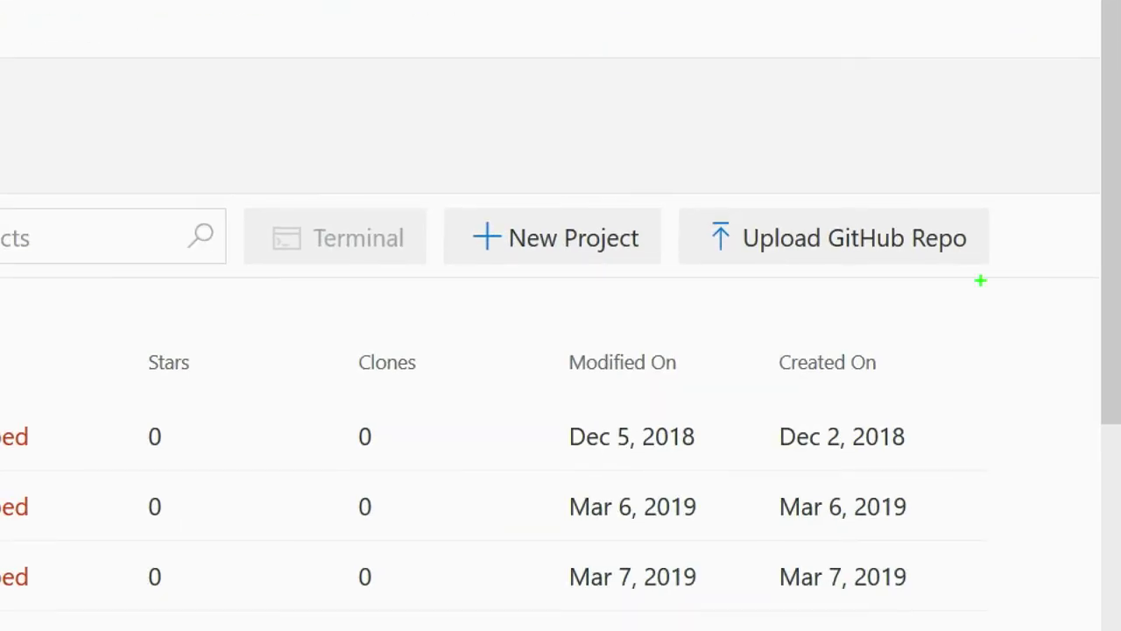
mouse_move(682, 176)
mouse_down()
mouse_move(934, 285)
mouse_move(983, 276)
mouse_up()
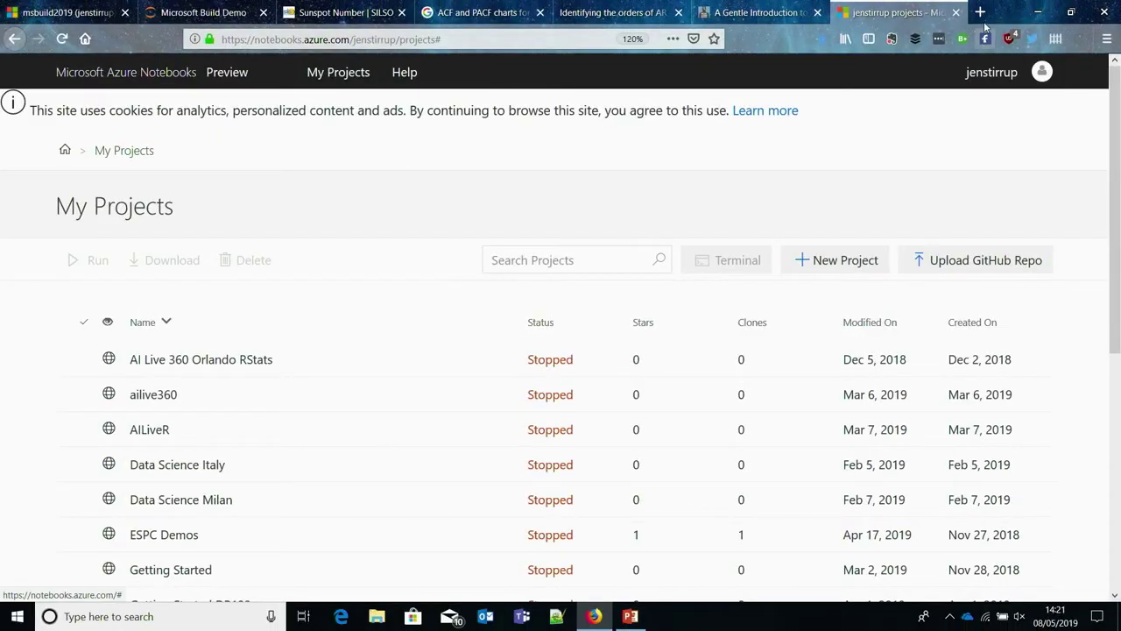
Search the web for "github tensorflow keras fashion" in a new browser tab.
click(980, 13)
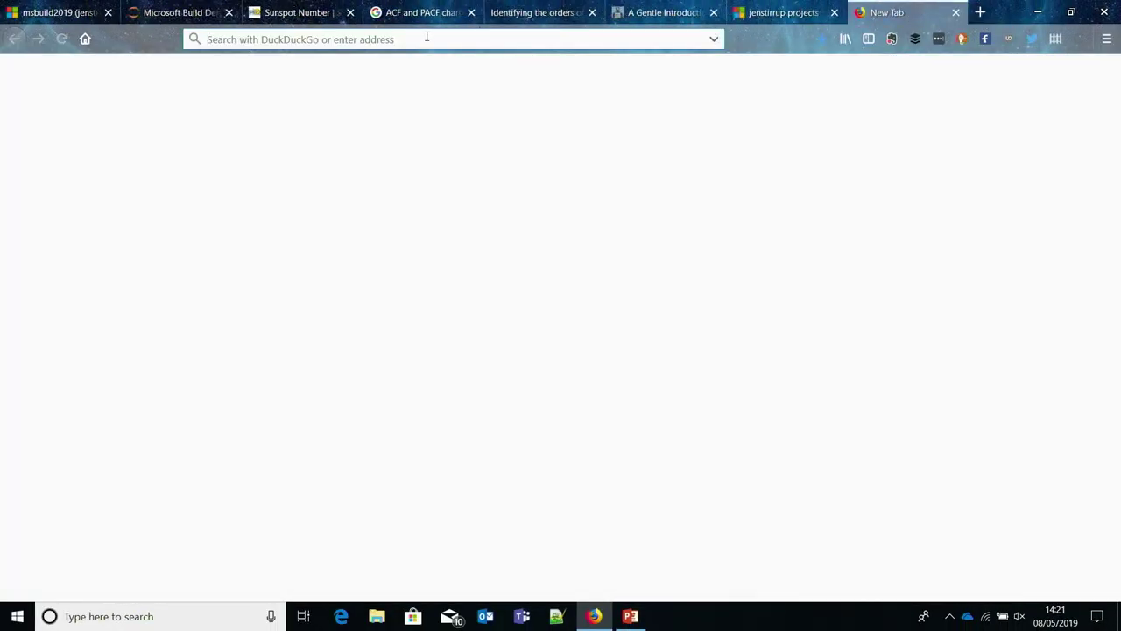
text(githu)
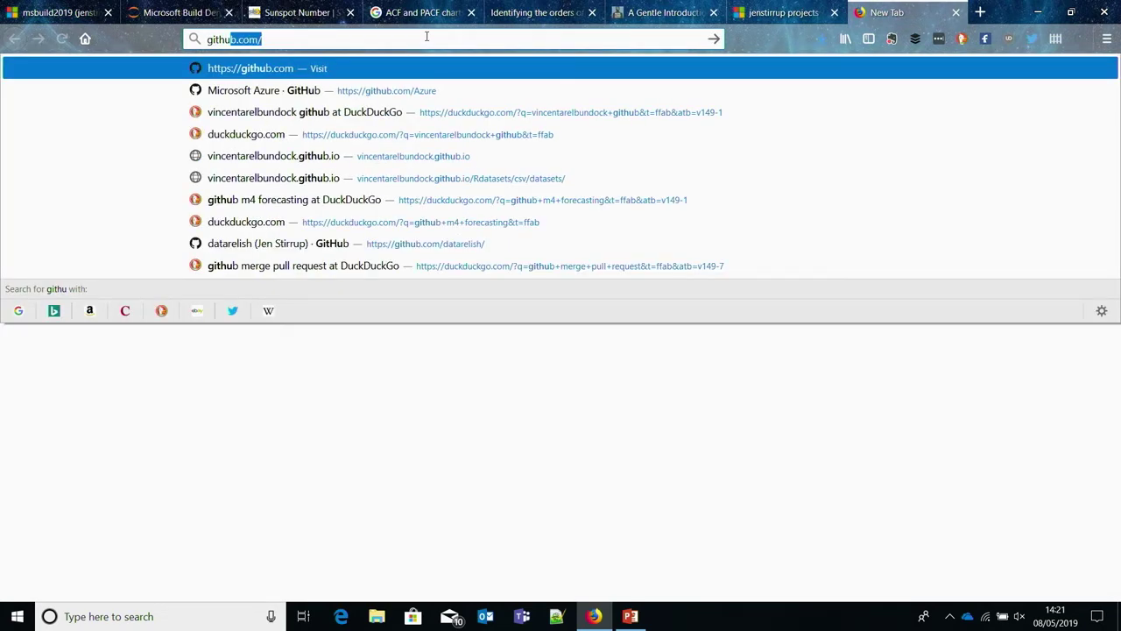
text(b t)
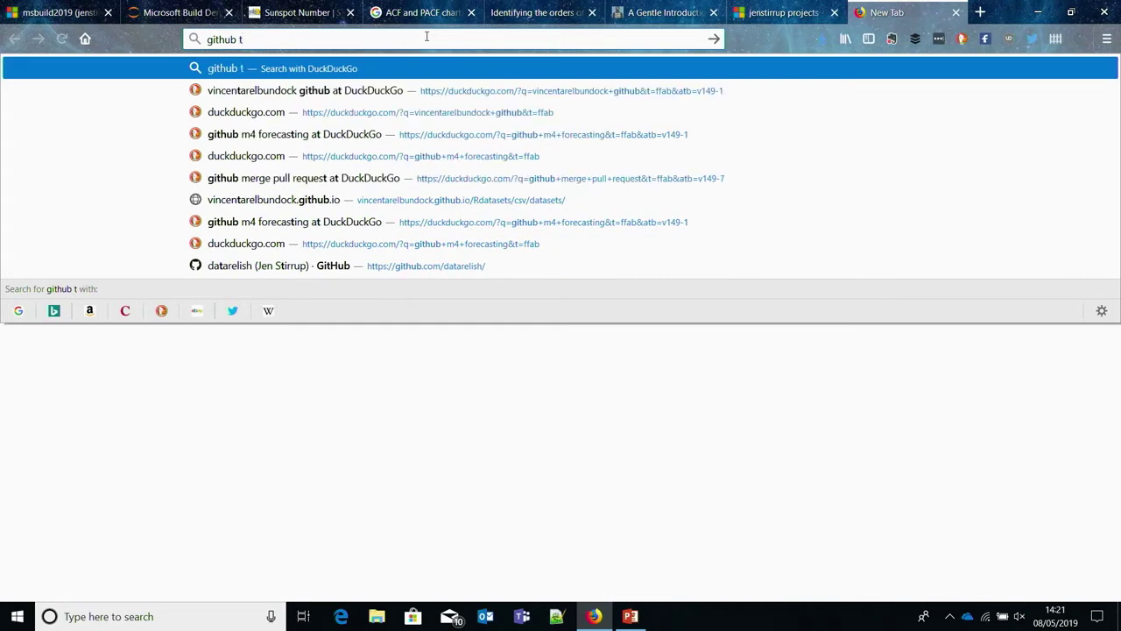
text(ensorflow )
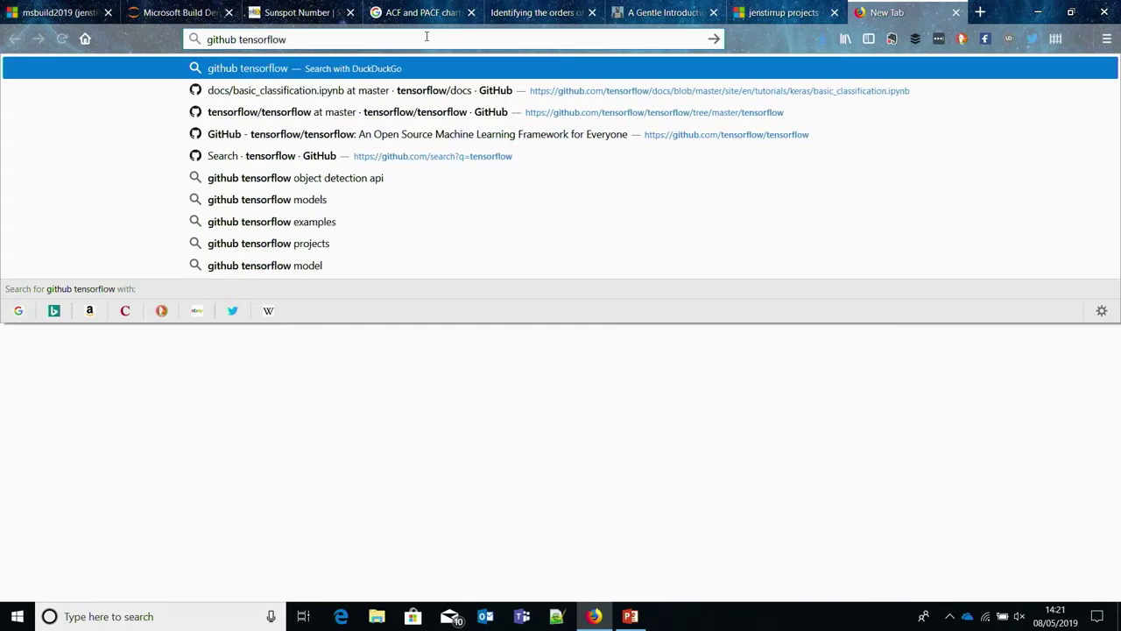
text(keras )
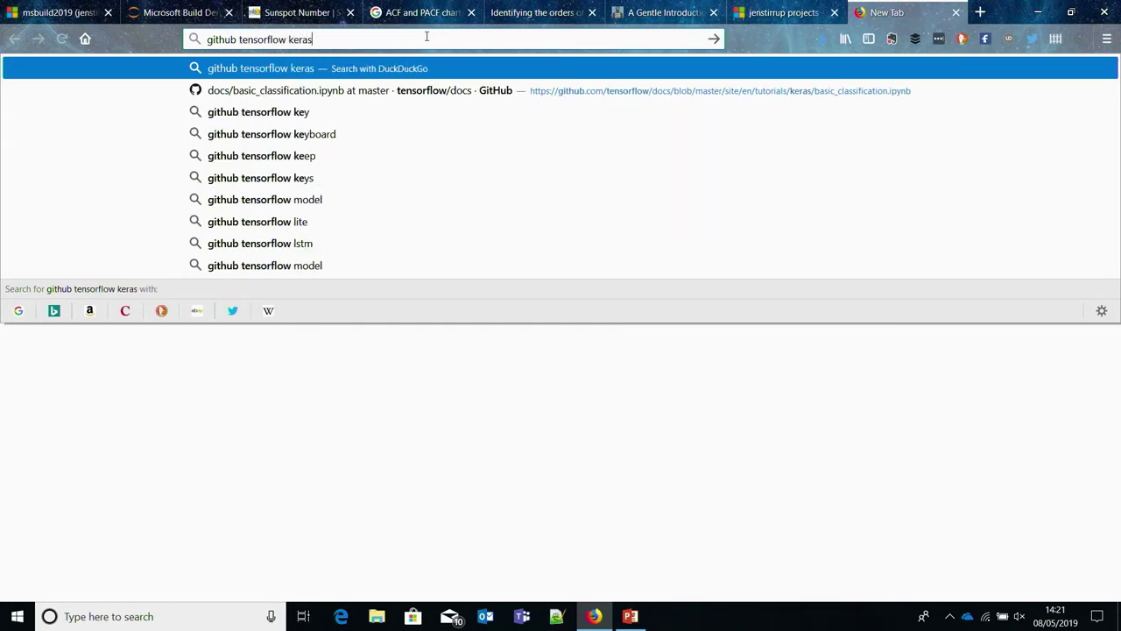
text(fashion)
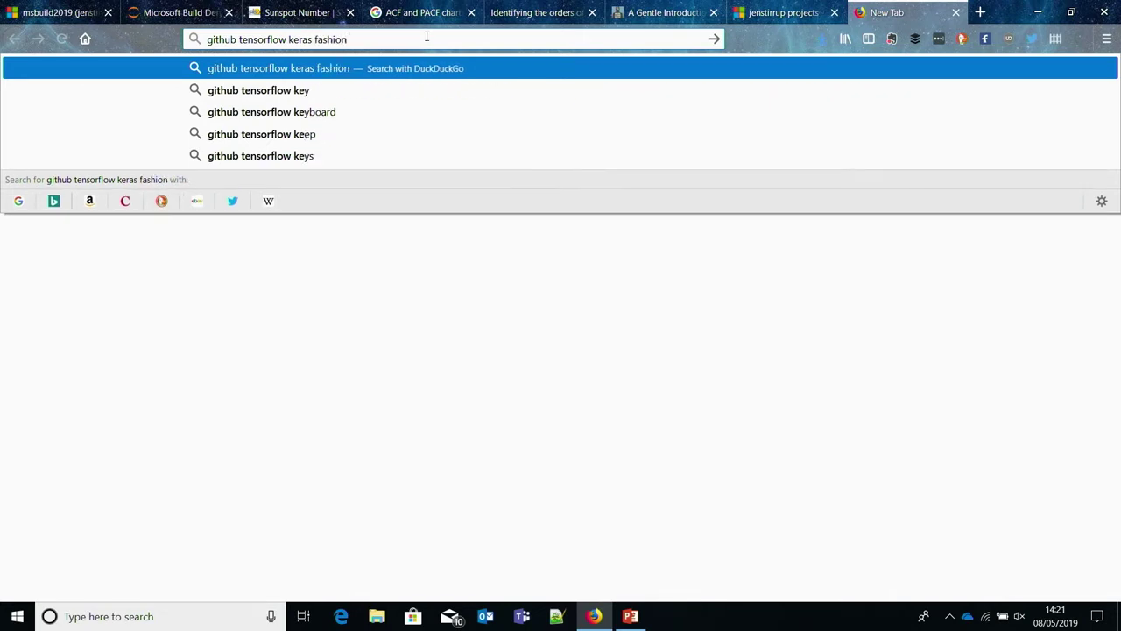
key(Return)
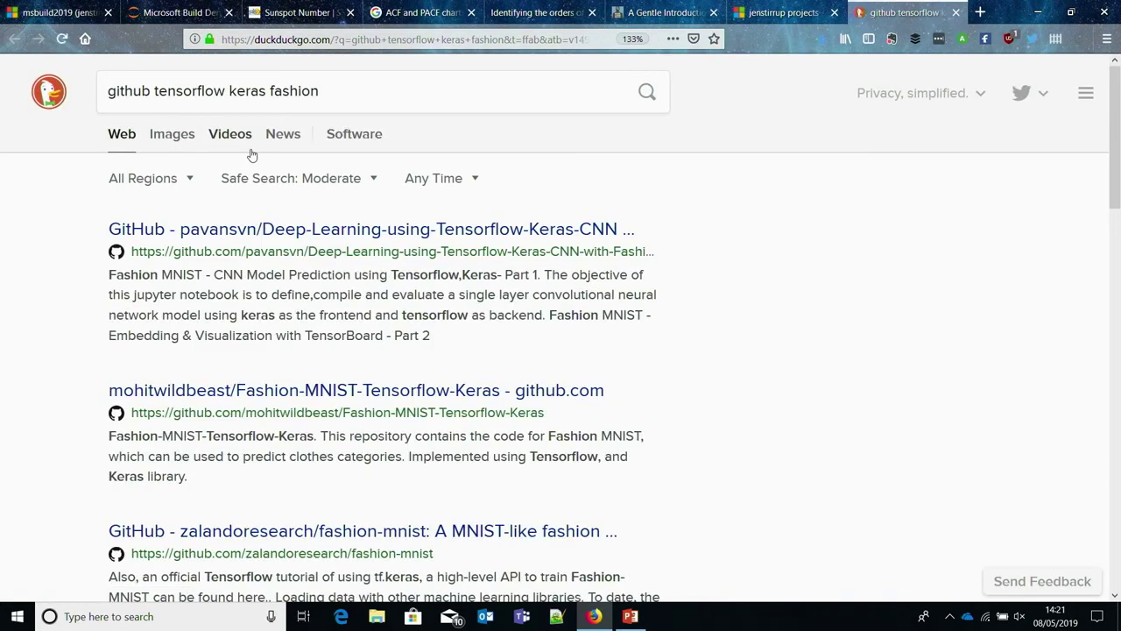
Shorten the web search to "github tensorflow" and open the tensorflow/tensorflow repository on GitHub from the results.
drag(1117, 142, 1117, 118)
click(262, 98)
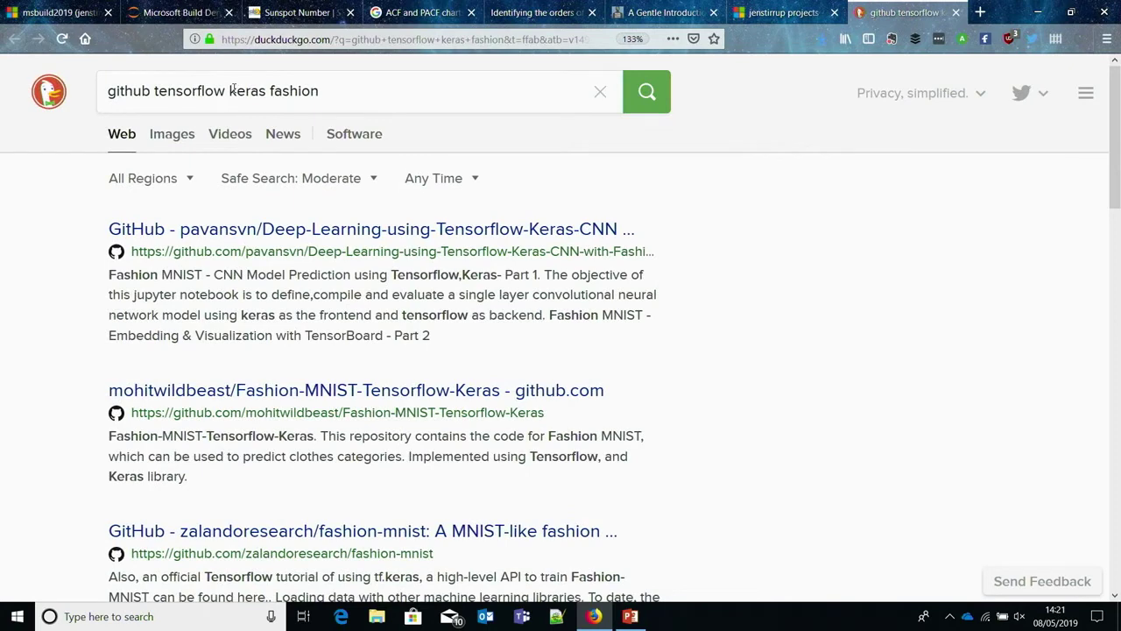
drag(235, 92, 400, 84)
key(BackSpace)
key(BackSpace)
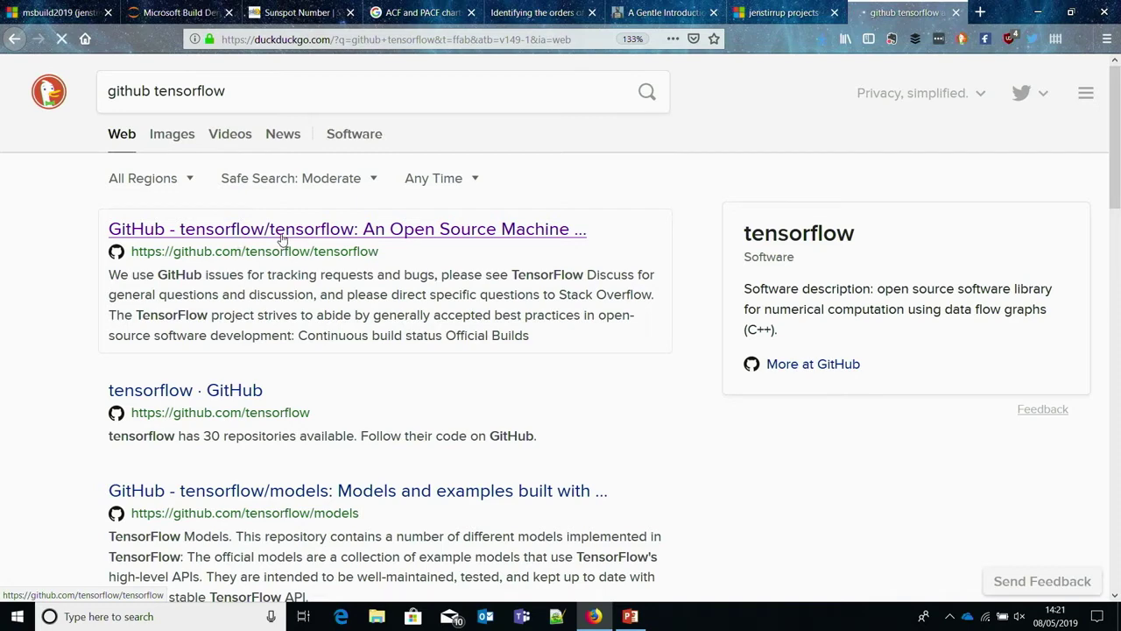
click(281, 230)
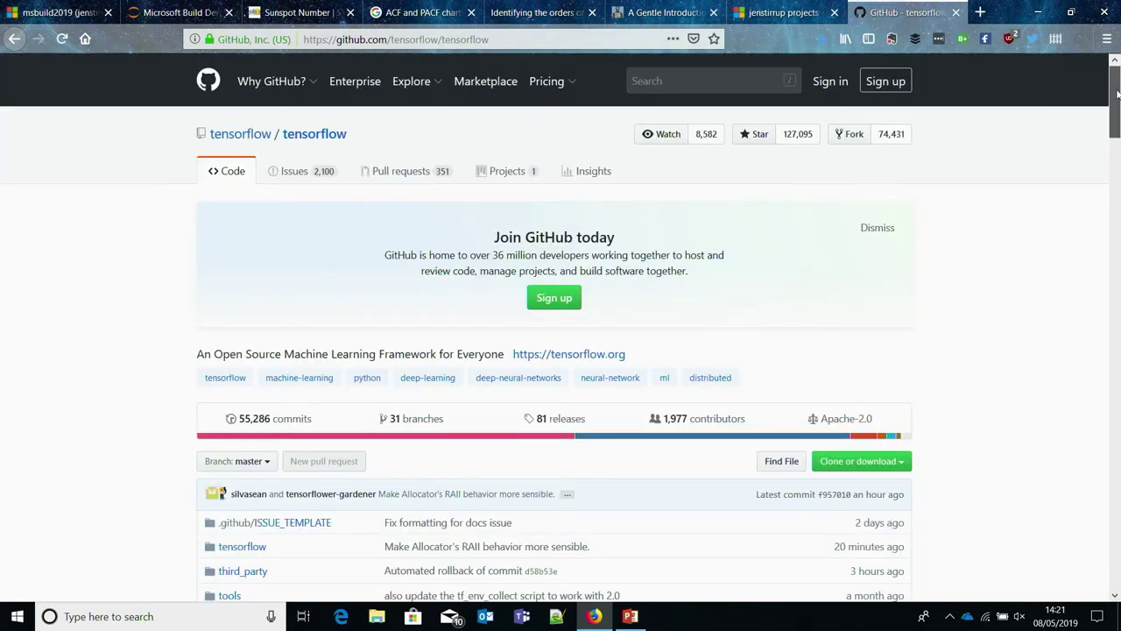
Open the examples folder inside the repository's tensorflow directory.
drag(1118, 94, 1118, 131)
click(254, 299)
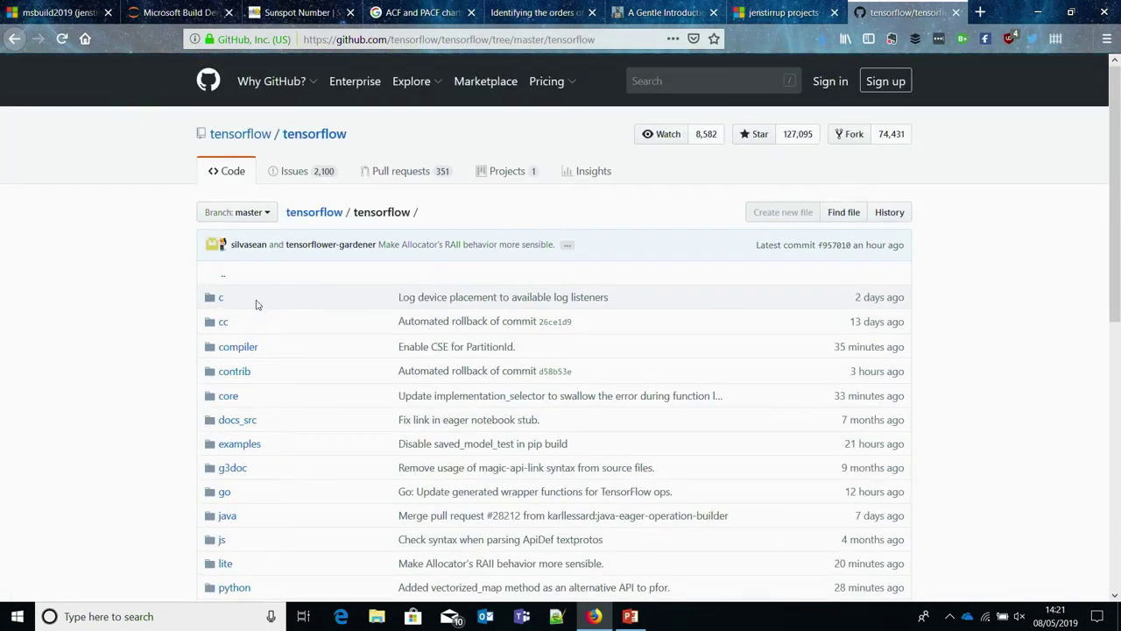
drag(1118, 139, 1118, 195)
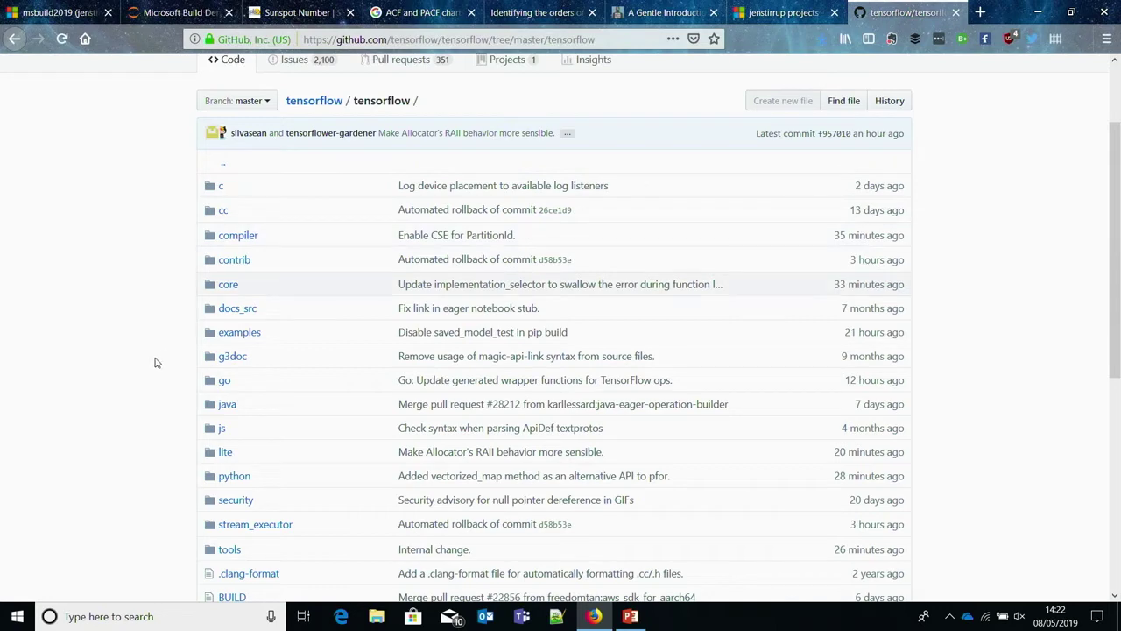
click(242, 333)
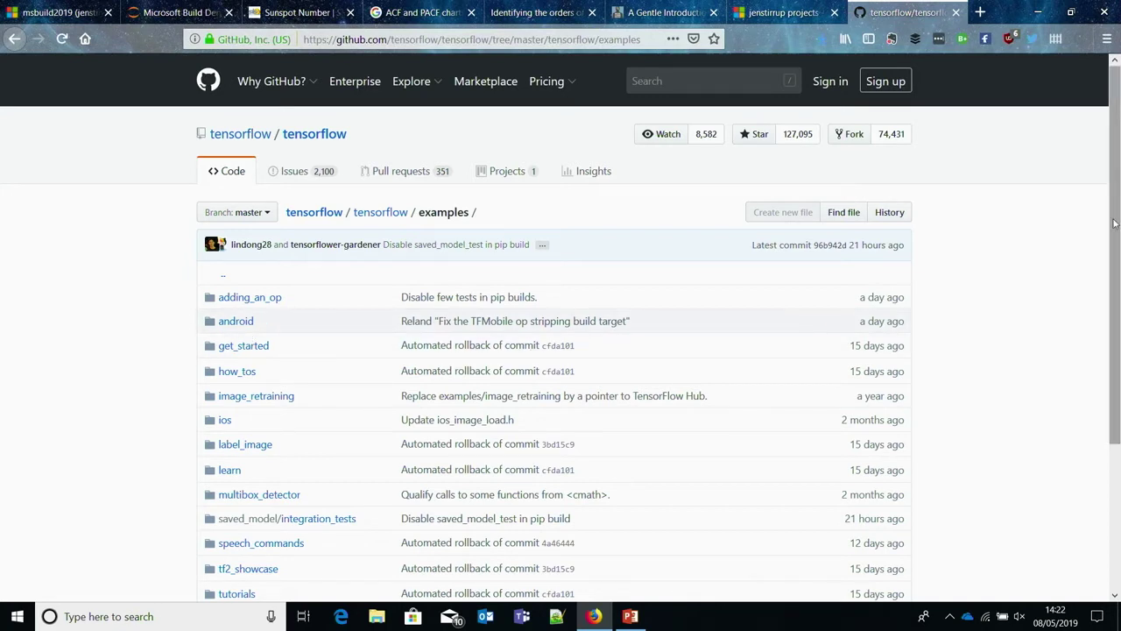
Open the mnist.py file in the mnist folder under the examples' tutorials directory.
scroll(1118, 276, down, 4)
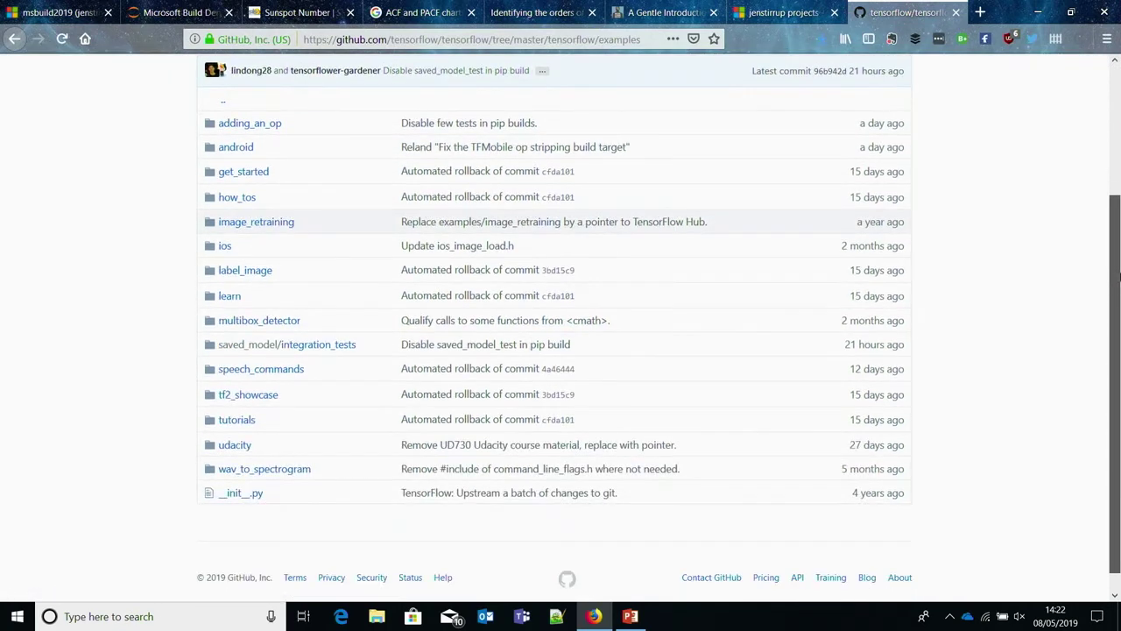
click(239, 423)
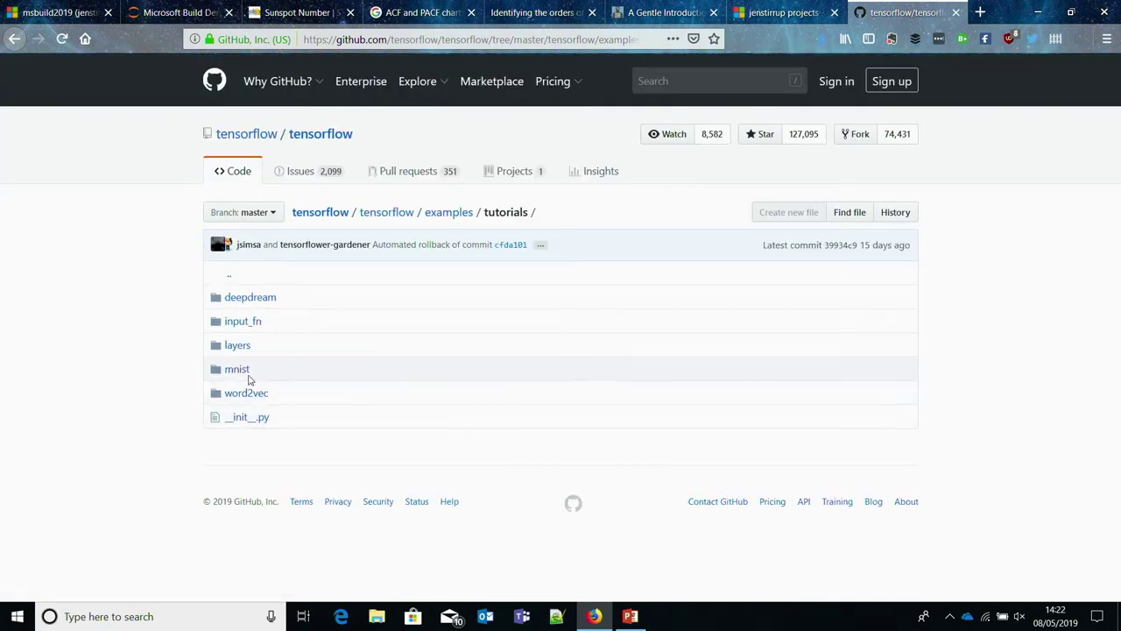
click(238, 371)
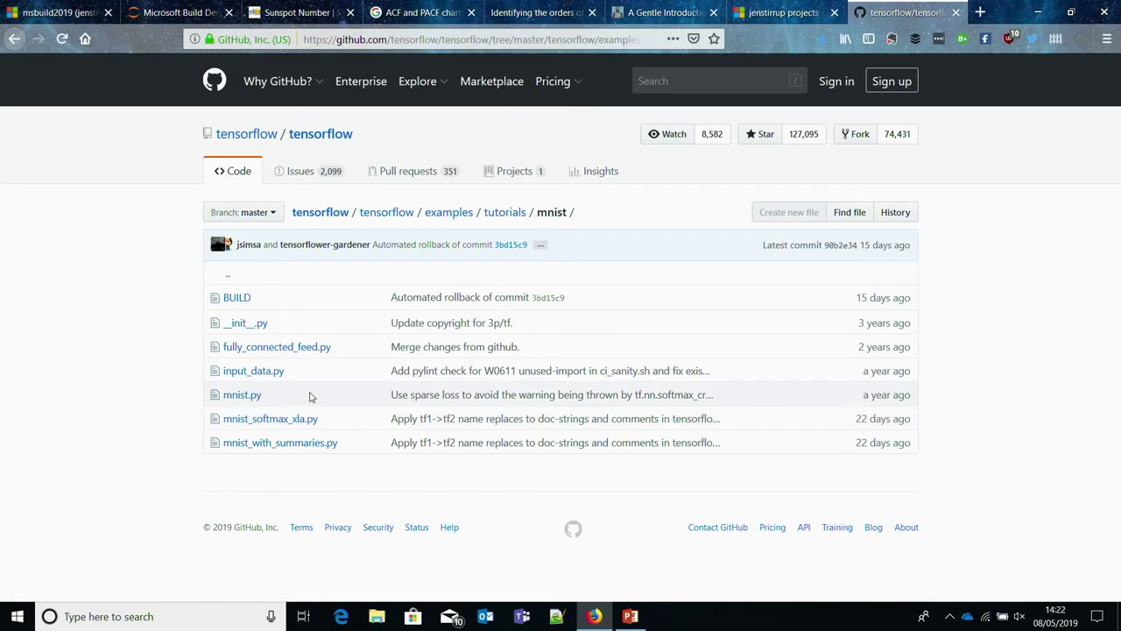
click(242, 395)
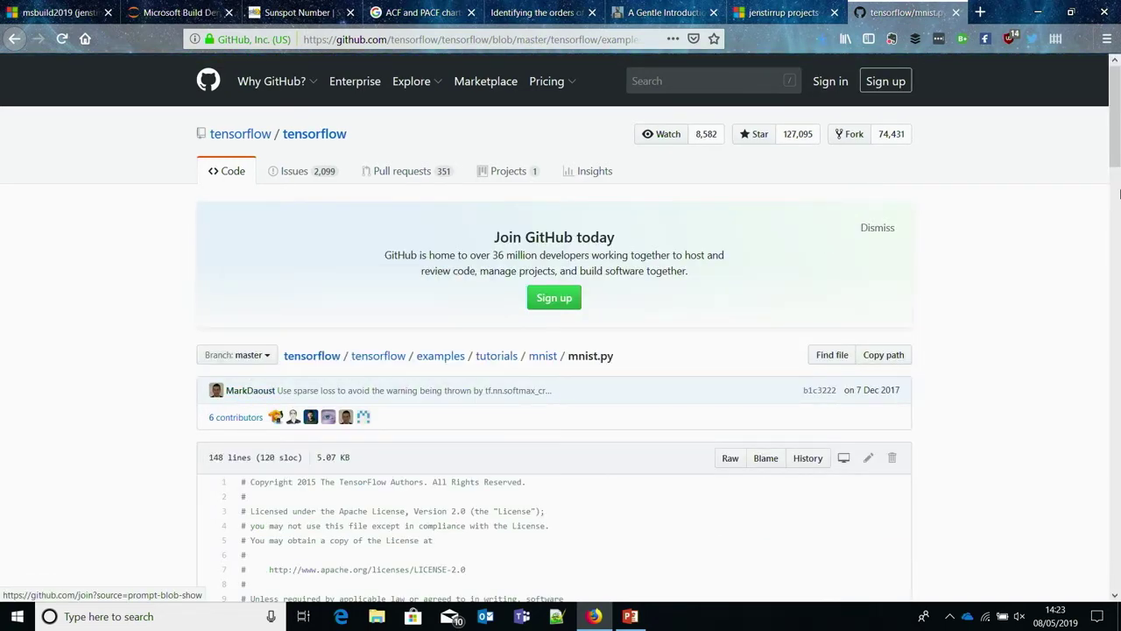
Look through the mnist.py source code and select the file's GitHub page address.
drag(1115, 144, 1116, 352)
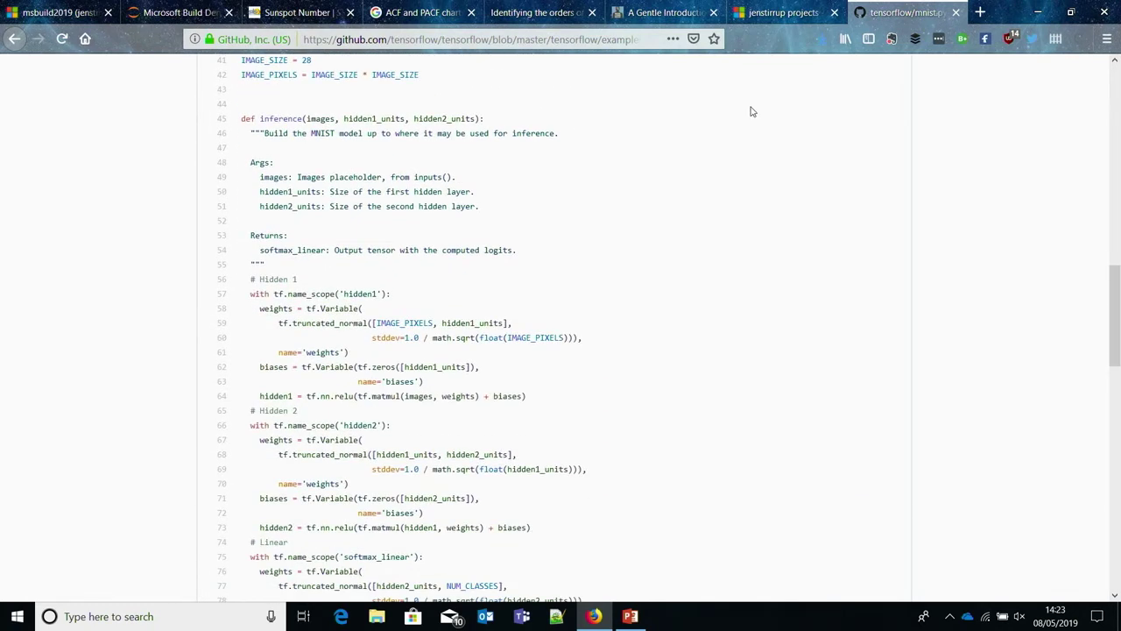
click(577, 41)
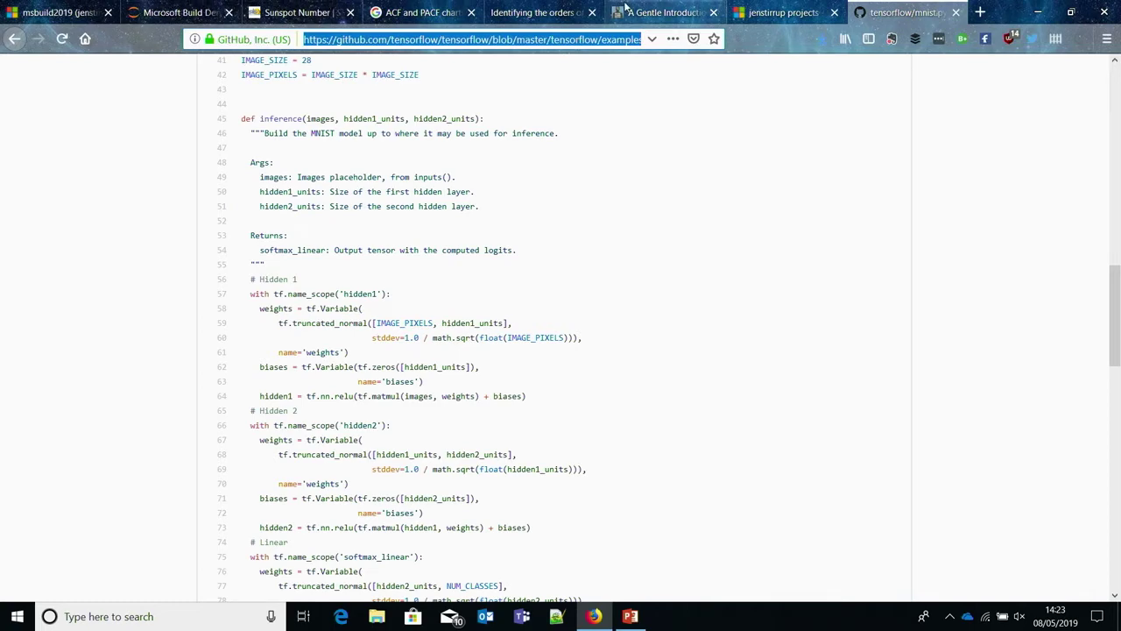
drag(1115, 317, 1117, 114)
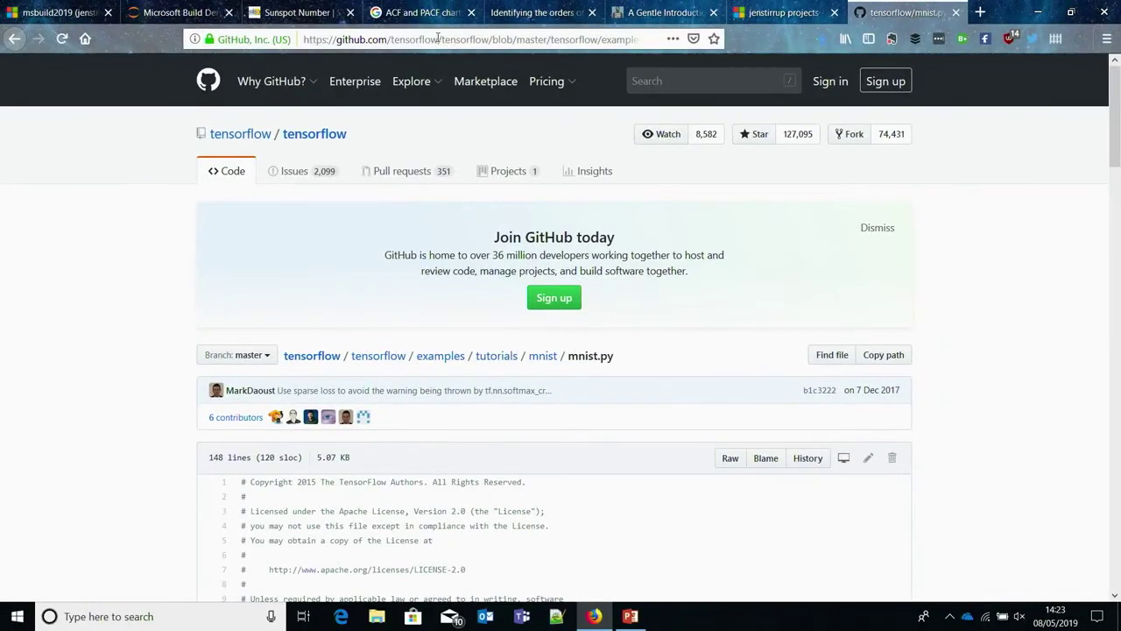
Go back to the Azure Notebooks project list, view the Upload GitHub Repository form, and close it without uploading.
click(179, 13)
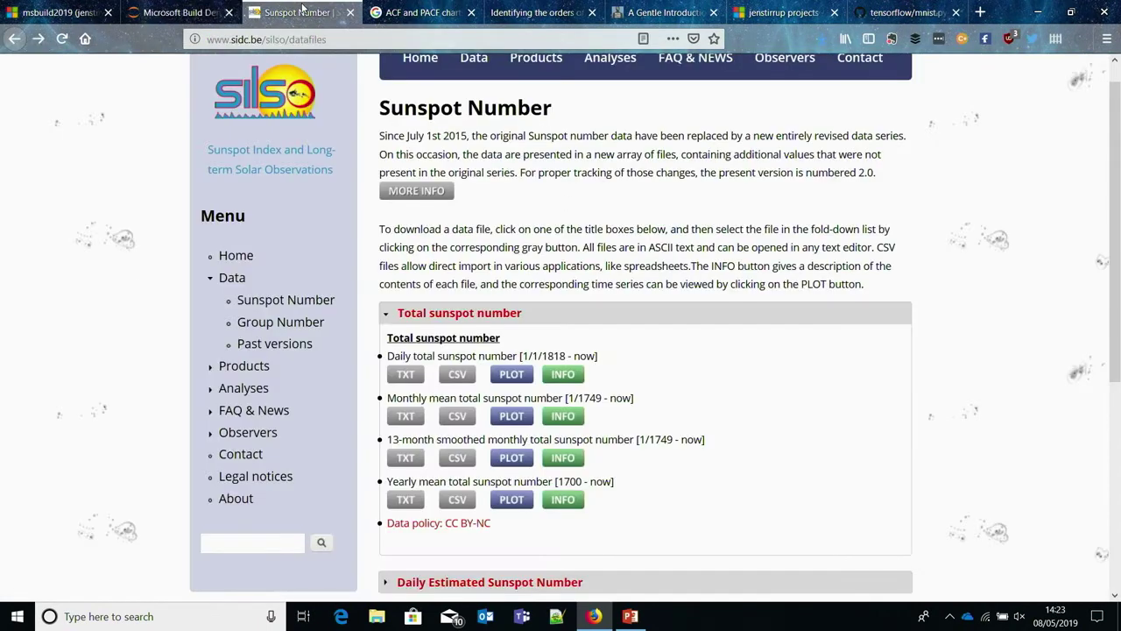
click(302, 12)
click(423, 12)
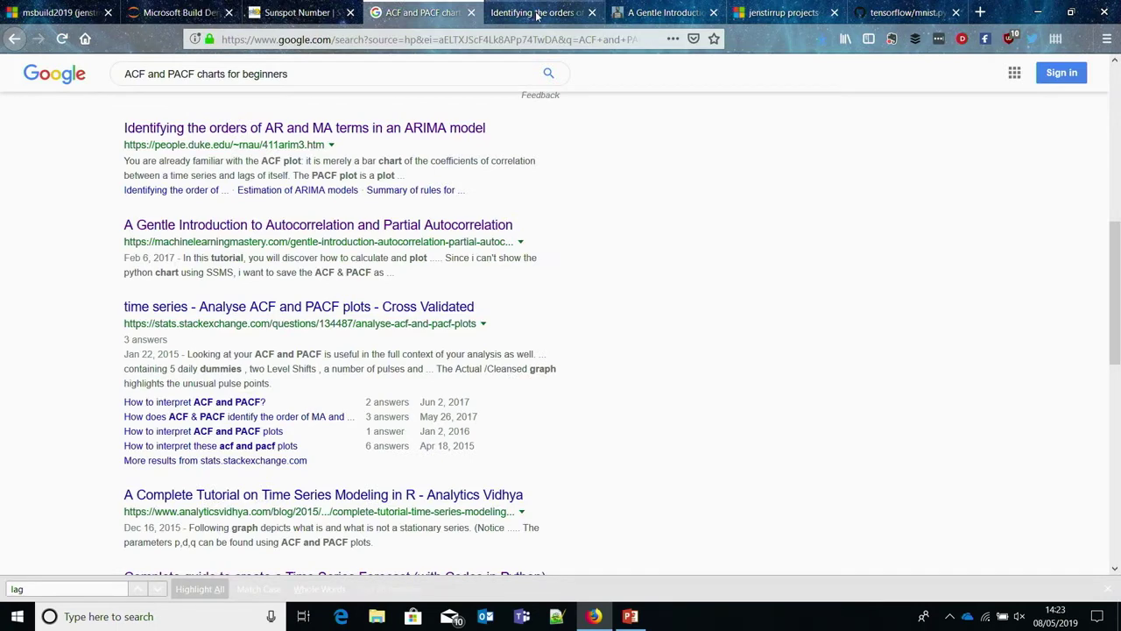
click(538, 14)
click(688, 16)
click(779, 12)
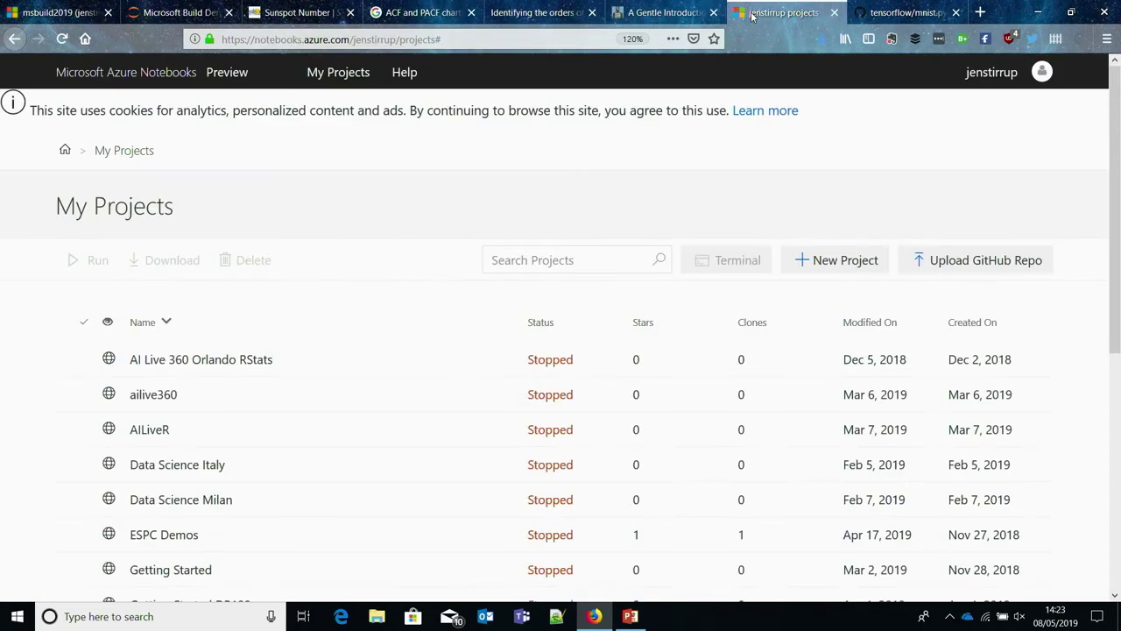
scroll(1117, 239, down, 1)
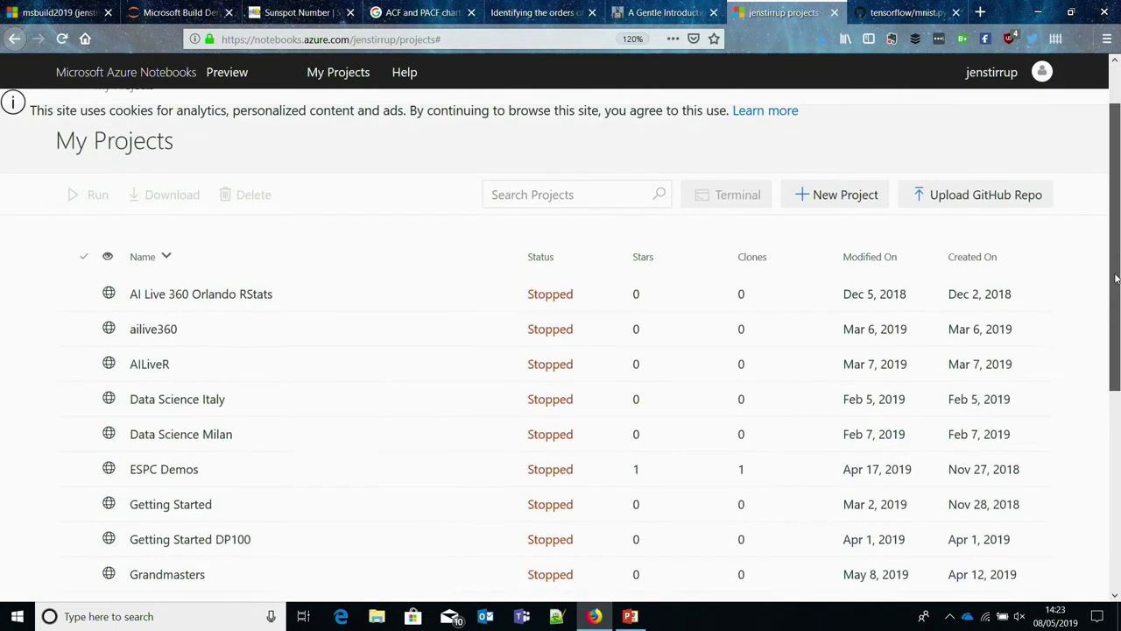
click(1009, 203)
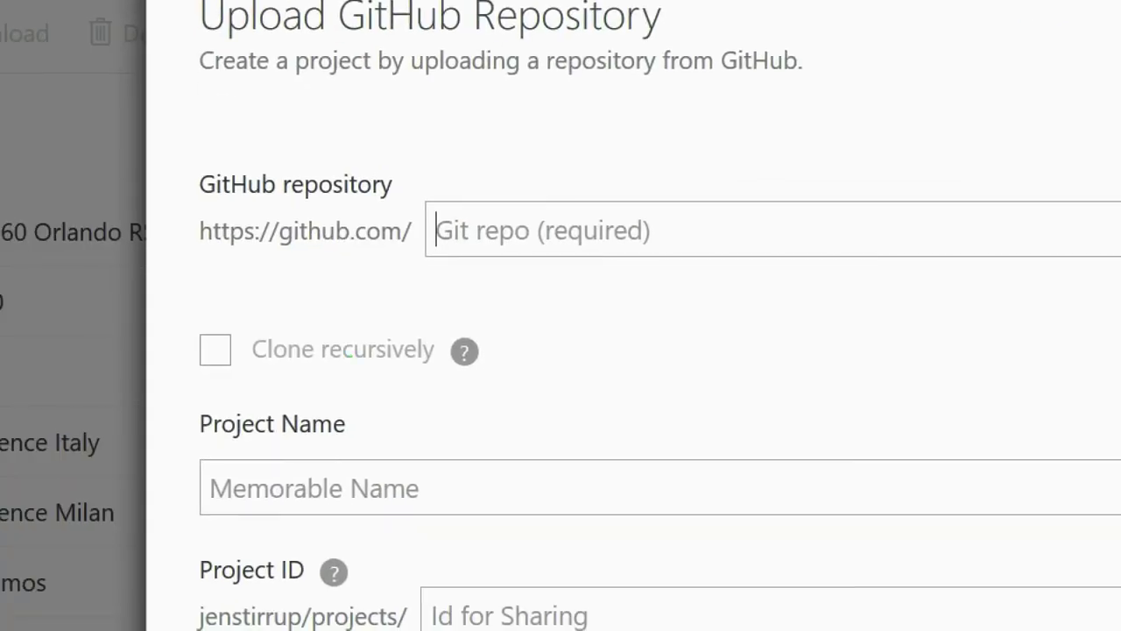
drag(172, 151, 686, 299)
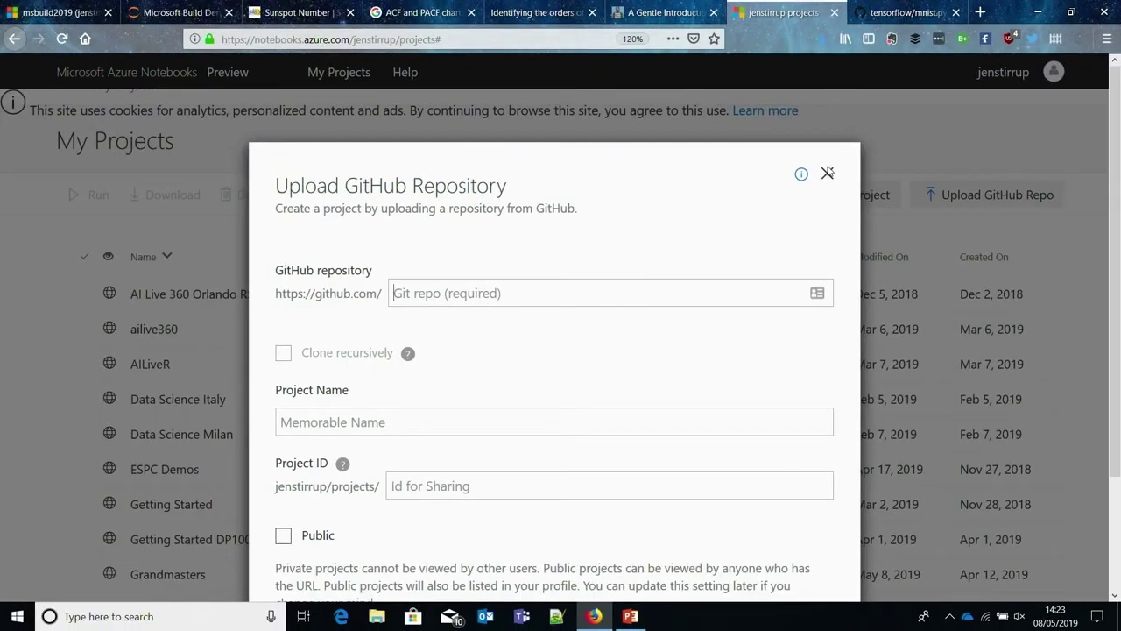
click(827, 172)
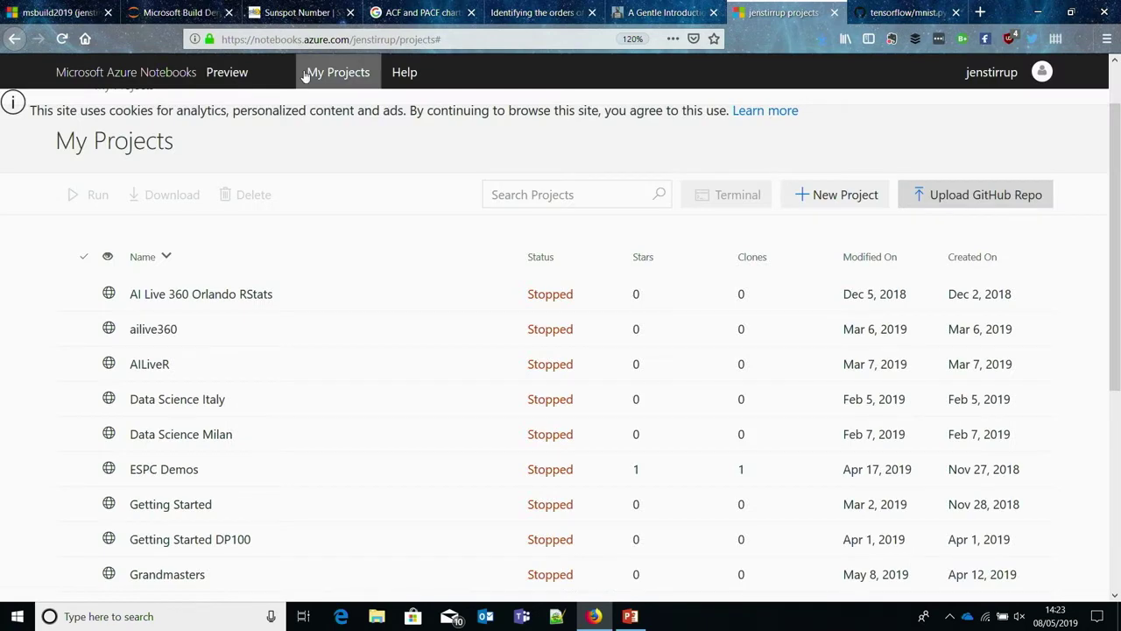
Examine the SILSO Sunspot Number page, including the data files offered under Total sunspot number.
click(295, 14)
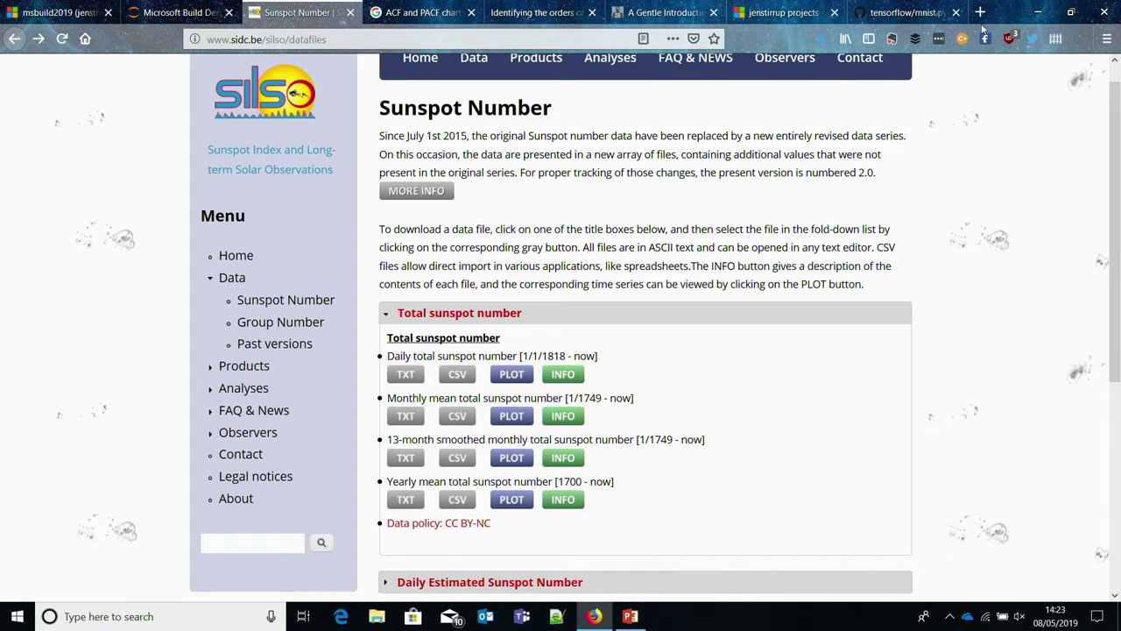
scroll(1118, 79, up, 1)
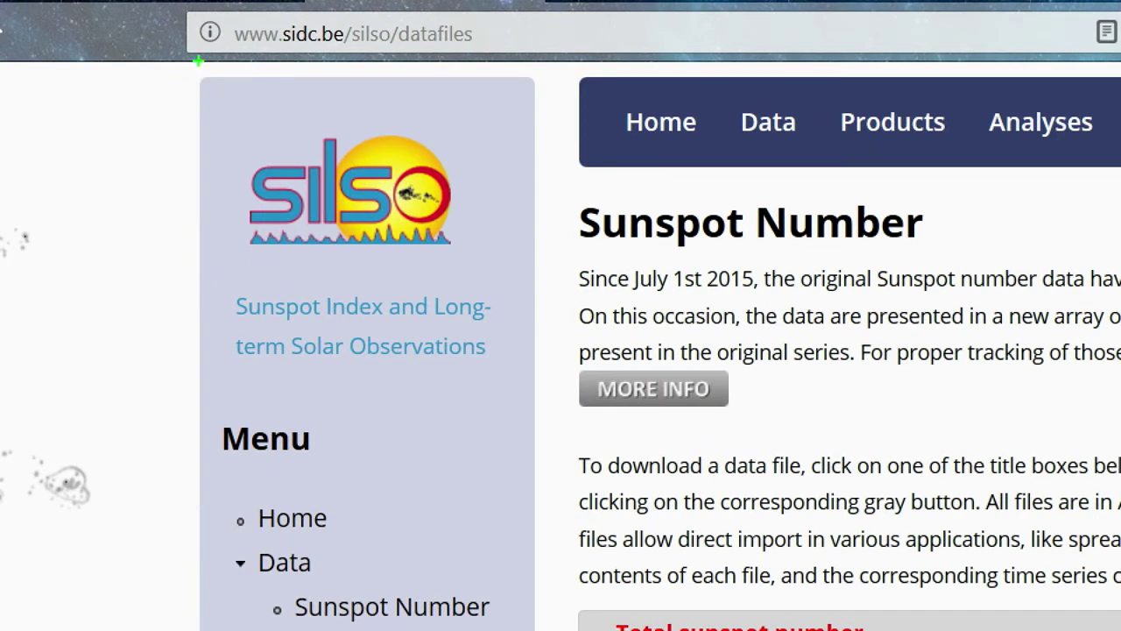
drag(195, 83, 572, 386)
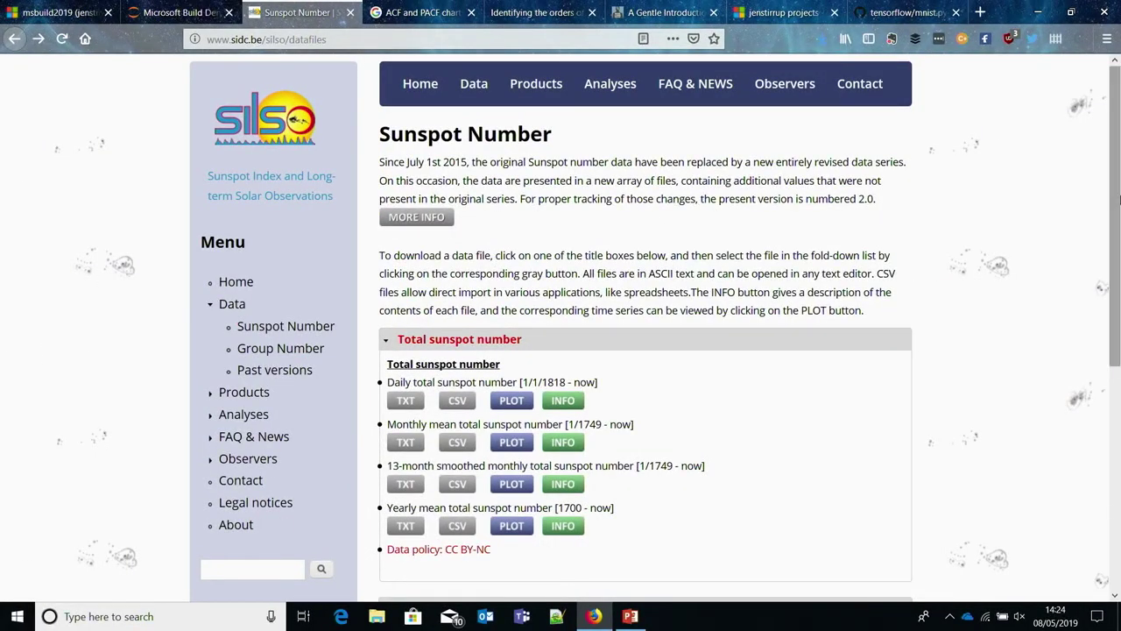
scroll(1119, 200, down, 3)
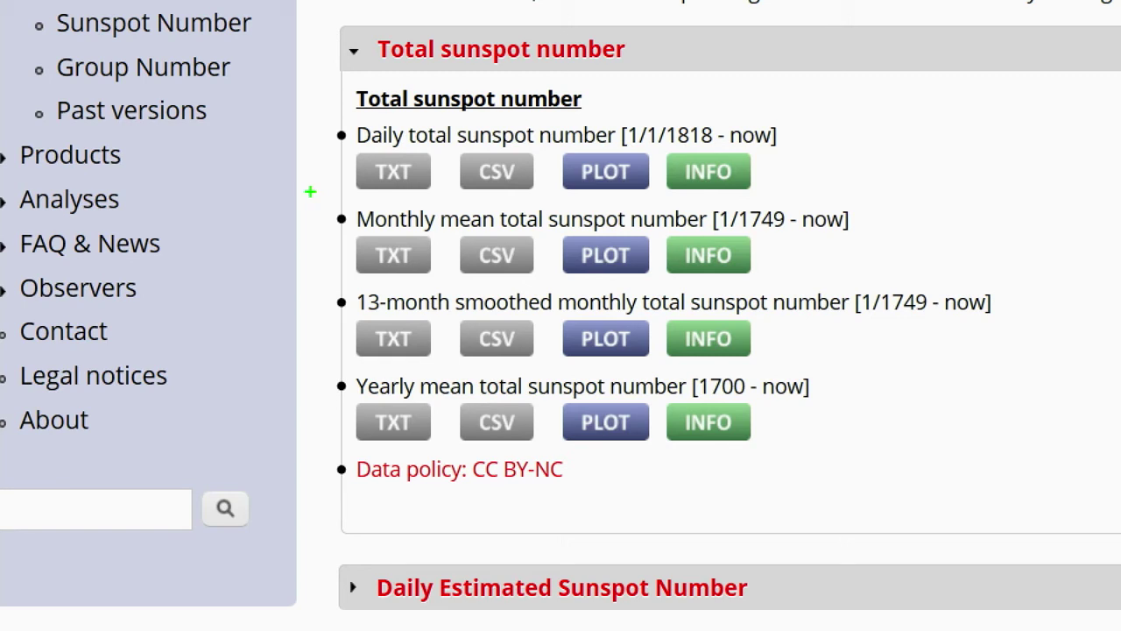
mouse_move(312, 192)
mouse_down()
mouse_move(581, 261)
mouse_move(863, 286)
mouse_up()
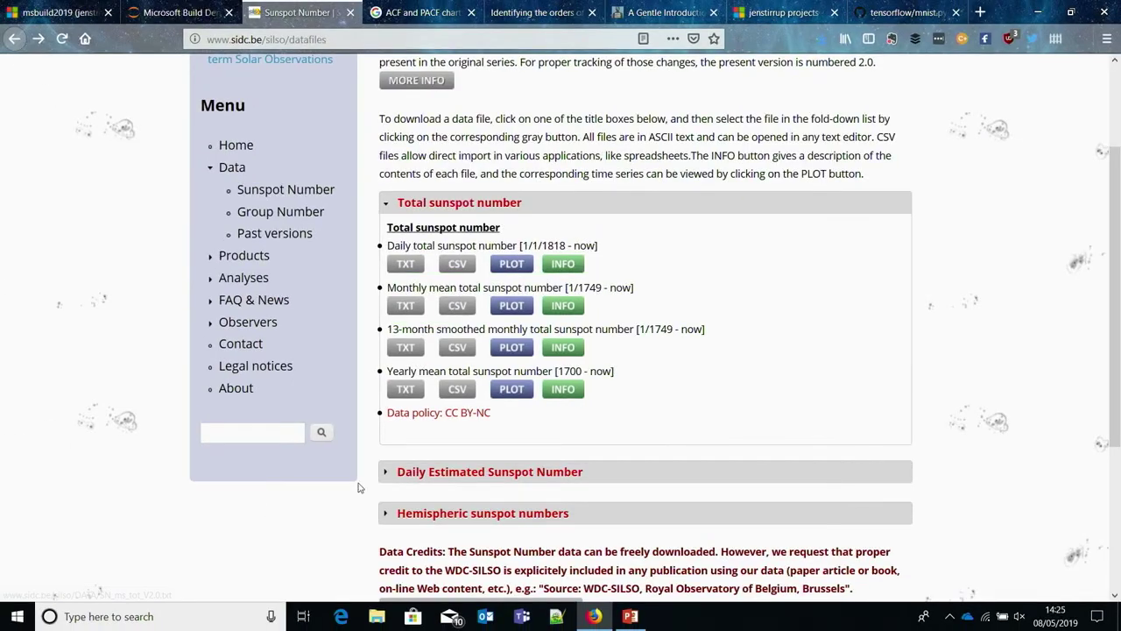
Search Windows for "excel" and open the recent file SN_m_tot_V4.0_Demo.csv in Excel.
click(177, 617)
text(excel)
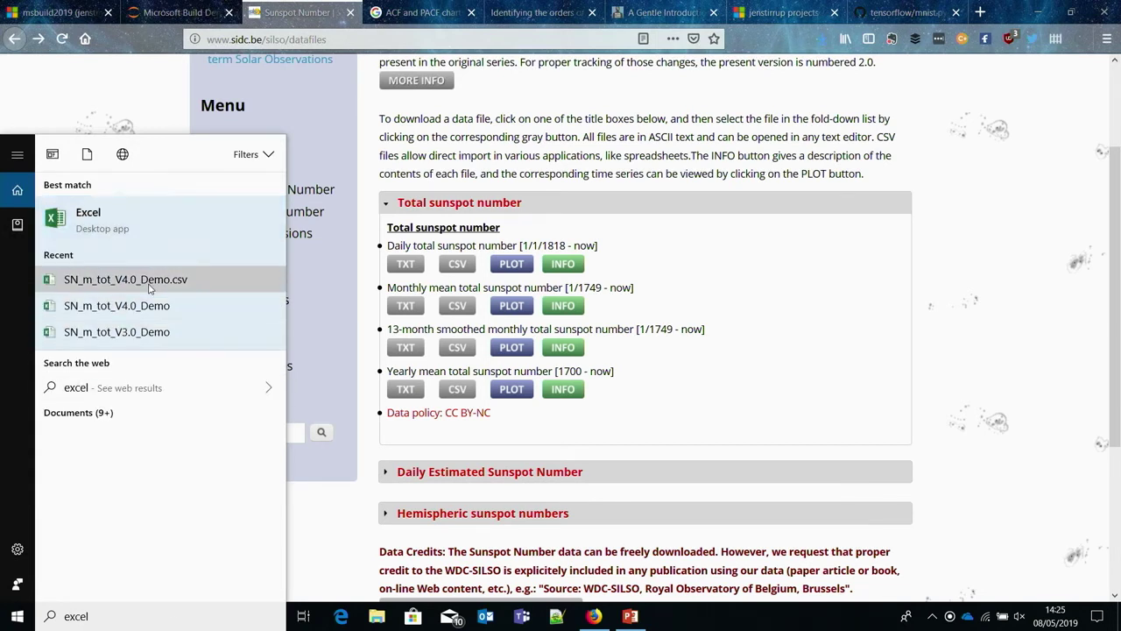
click(125, 279)
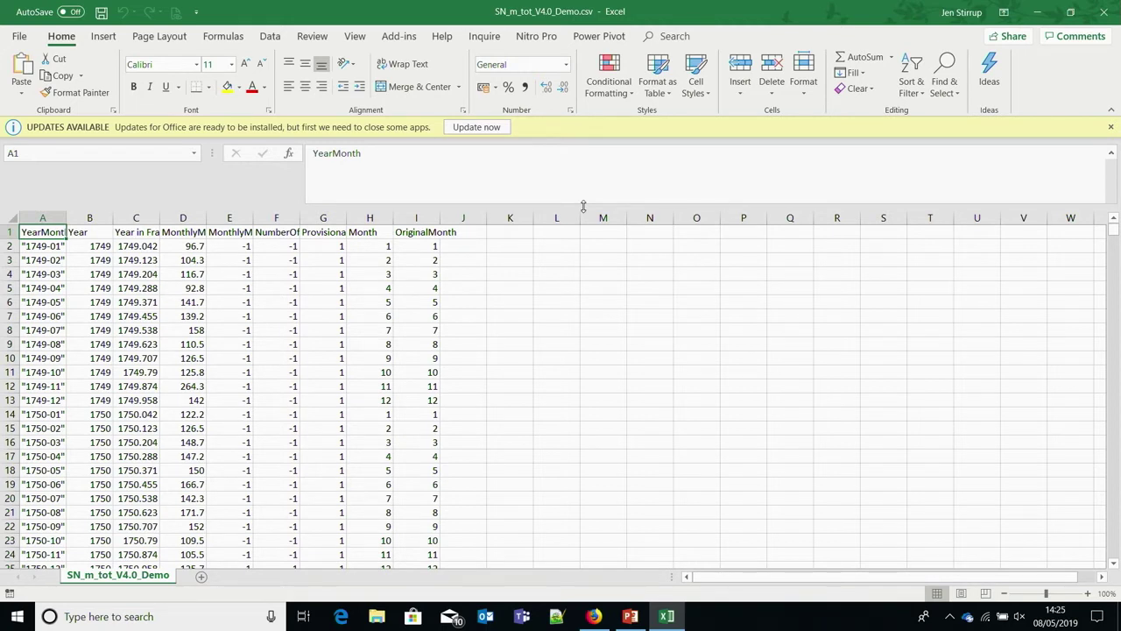
Auto-fit the widths of columns A, C, D and E through I to show their full headers.
double_click(65, 219)
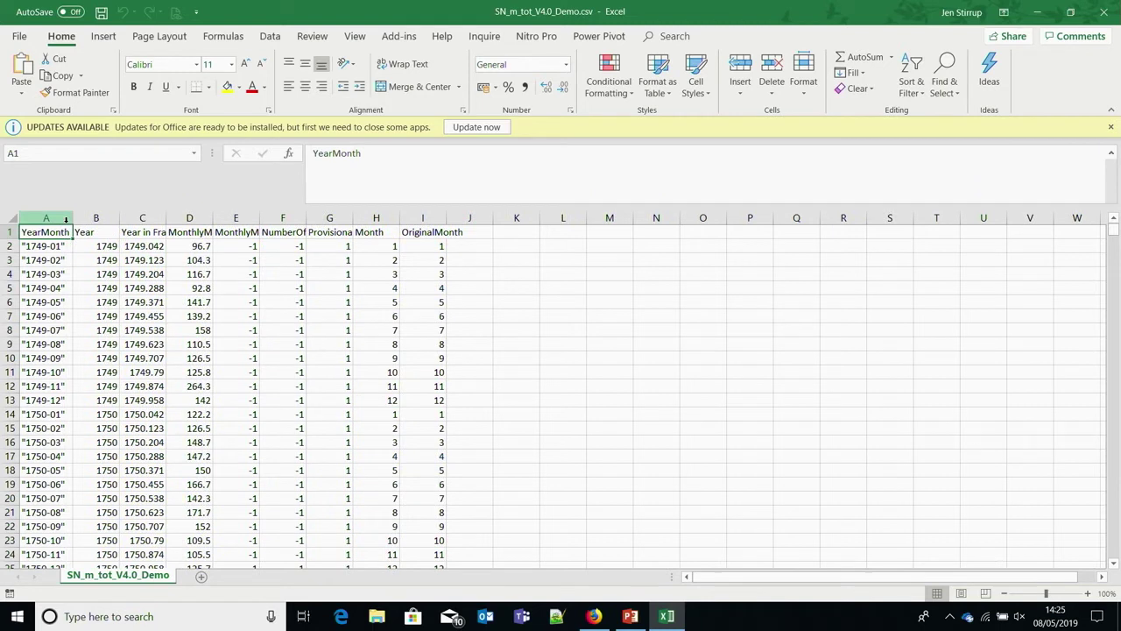
double_click(166, 219)
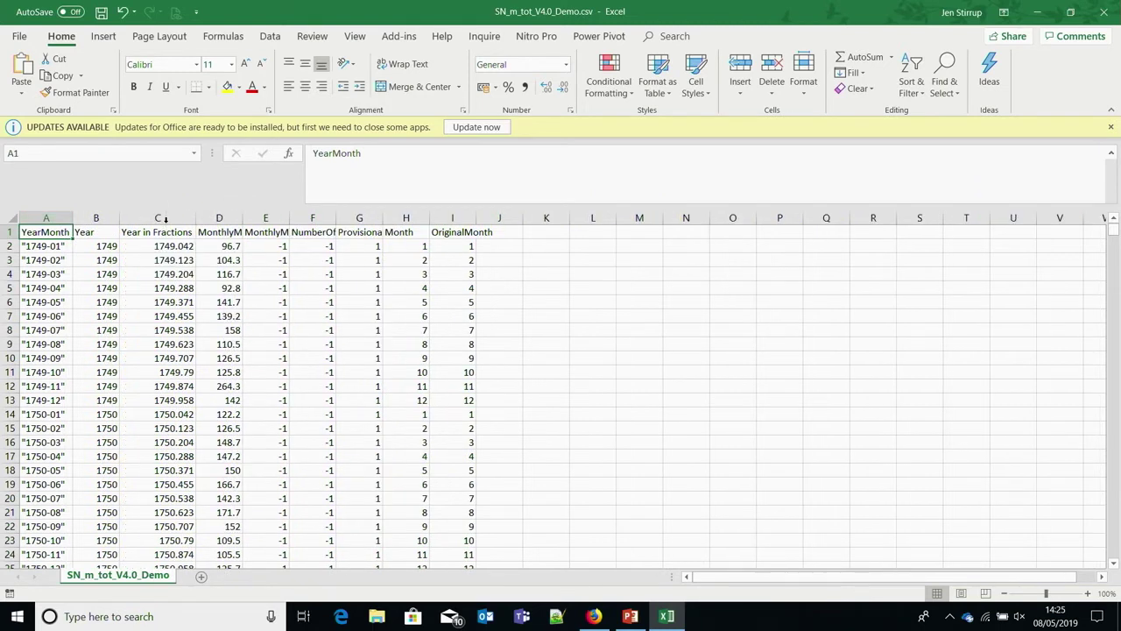
double_click(242, 219)
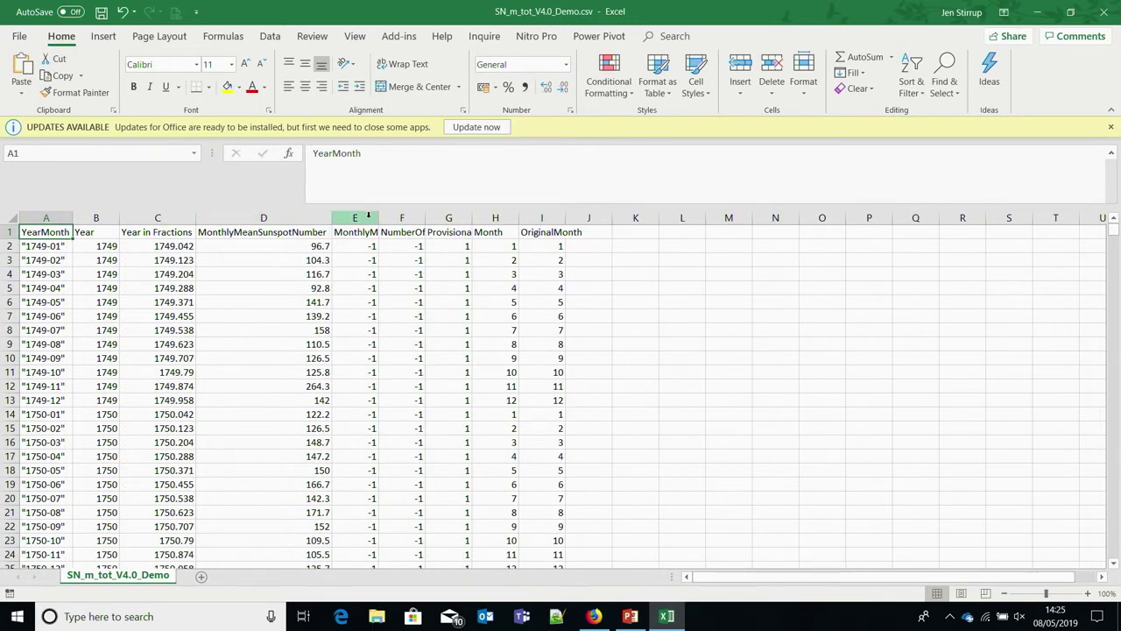
drag(356, 218, 541, 218)
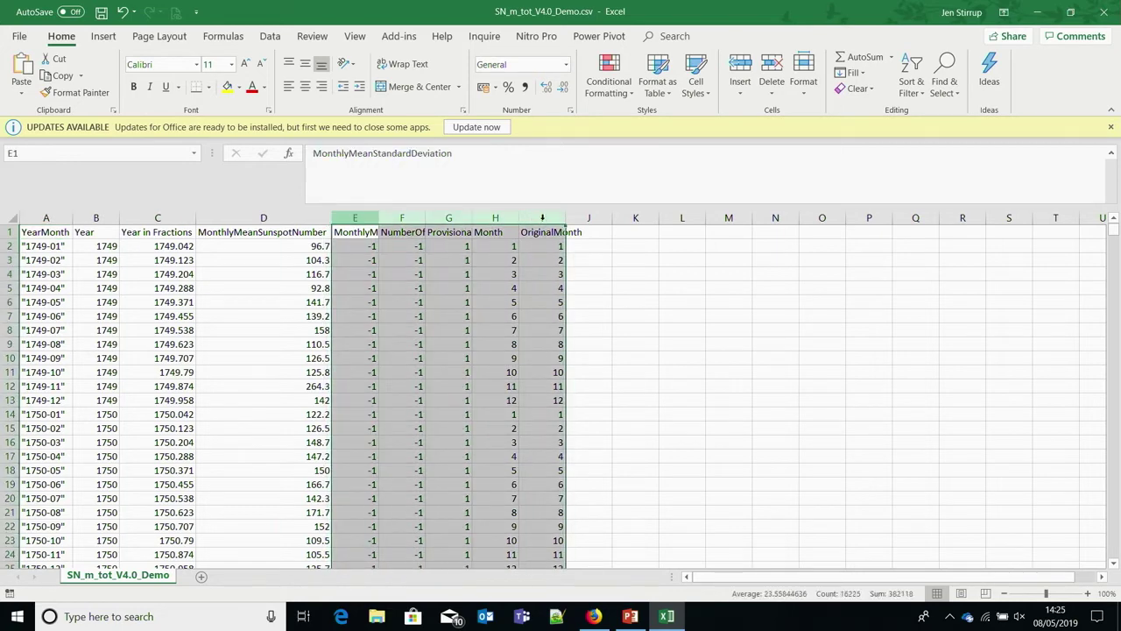
double_click(379, 218)
click(367, 288)
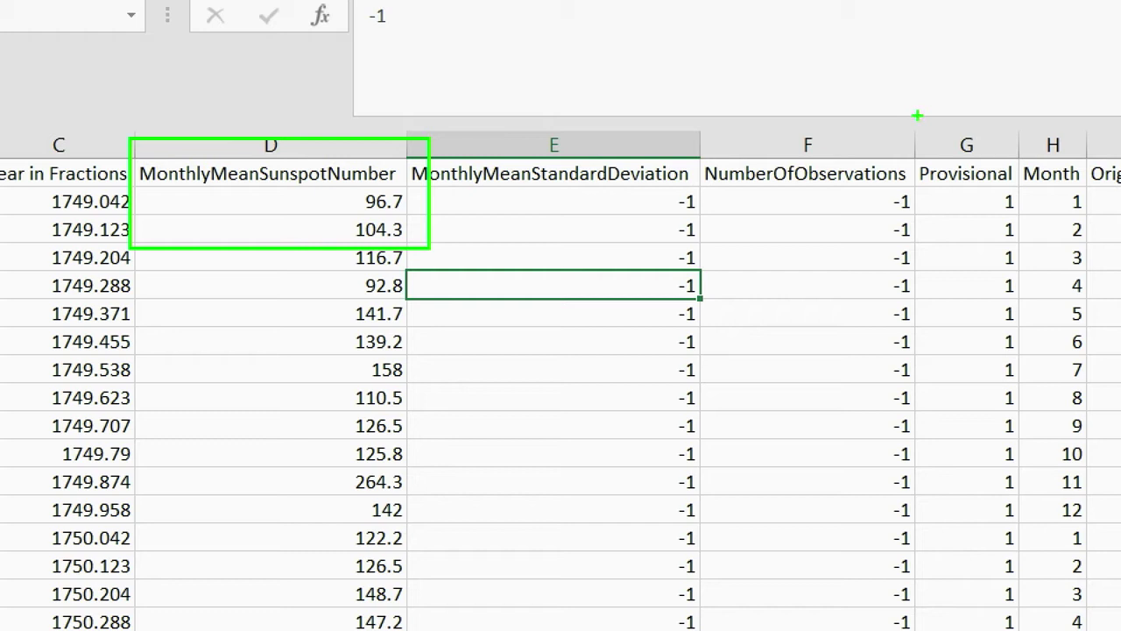
mouse_move(917, 117)
mouse_down()
mouse_move(1033, 357)
mouse_move(1038, 457)
mouse_up()
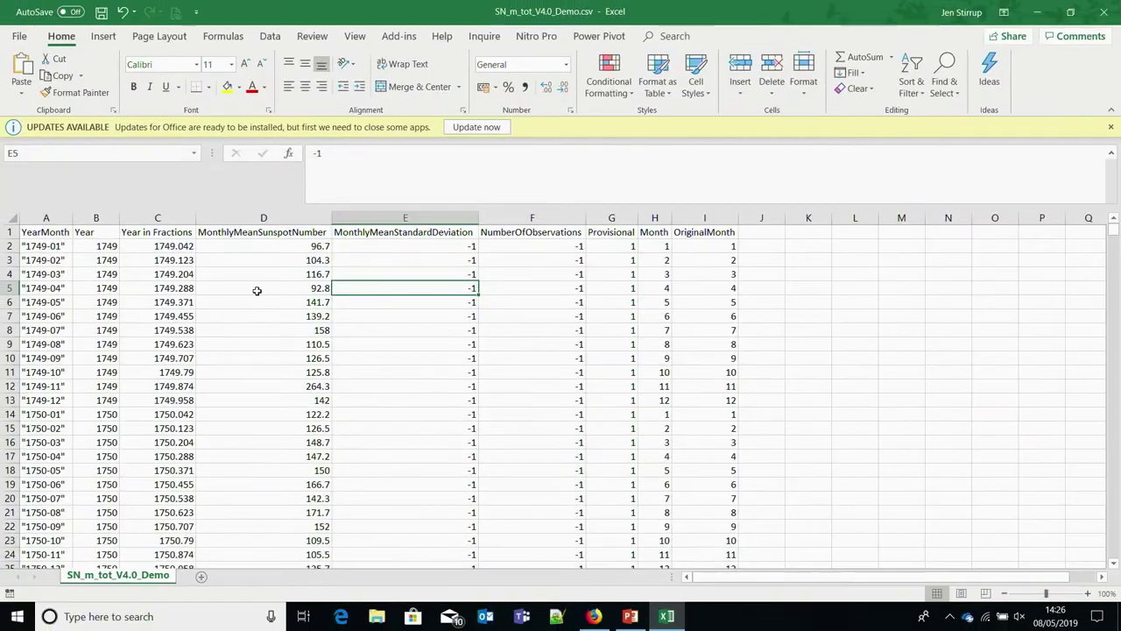
Minimise Excel, switch to the Azure portal in Edge, and open the DataScienceDemos folder in the demo container.
click(1037, 12)
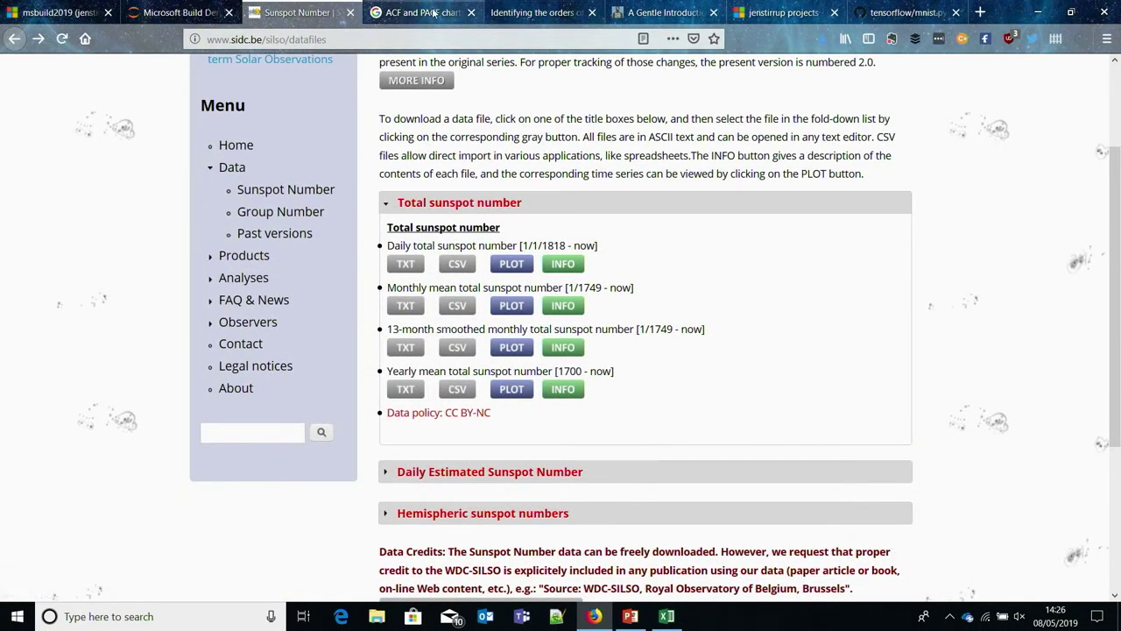
scroll(1119, 210, up, 3)
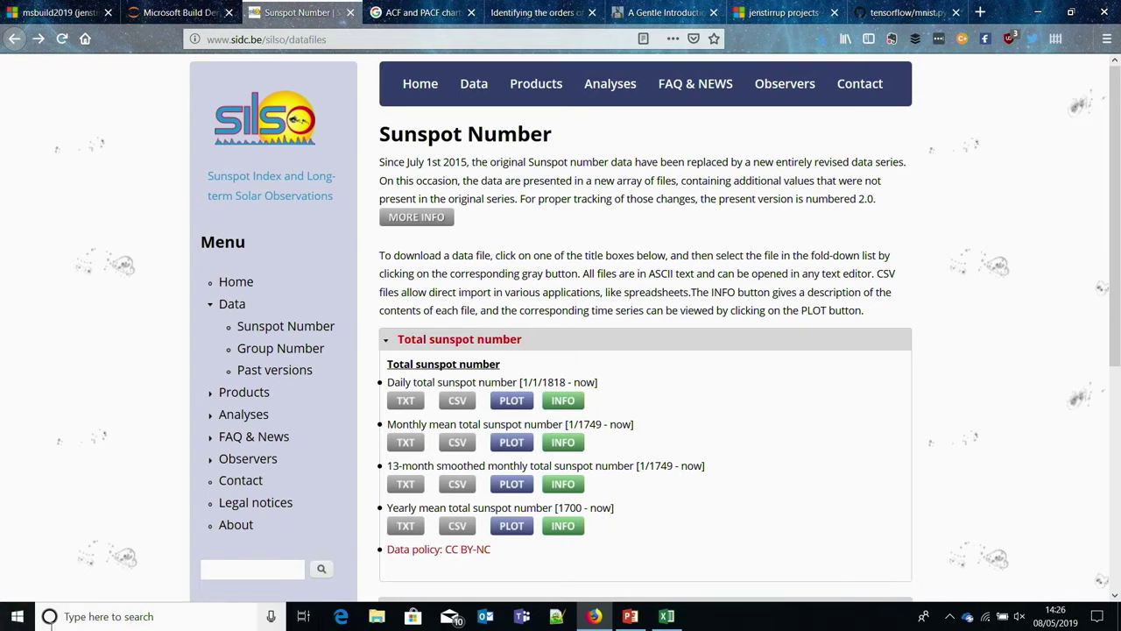
click(343, 618)
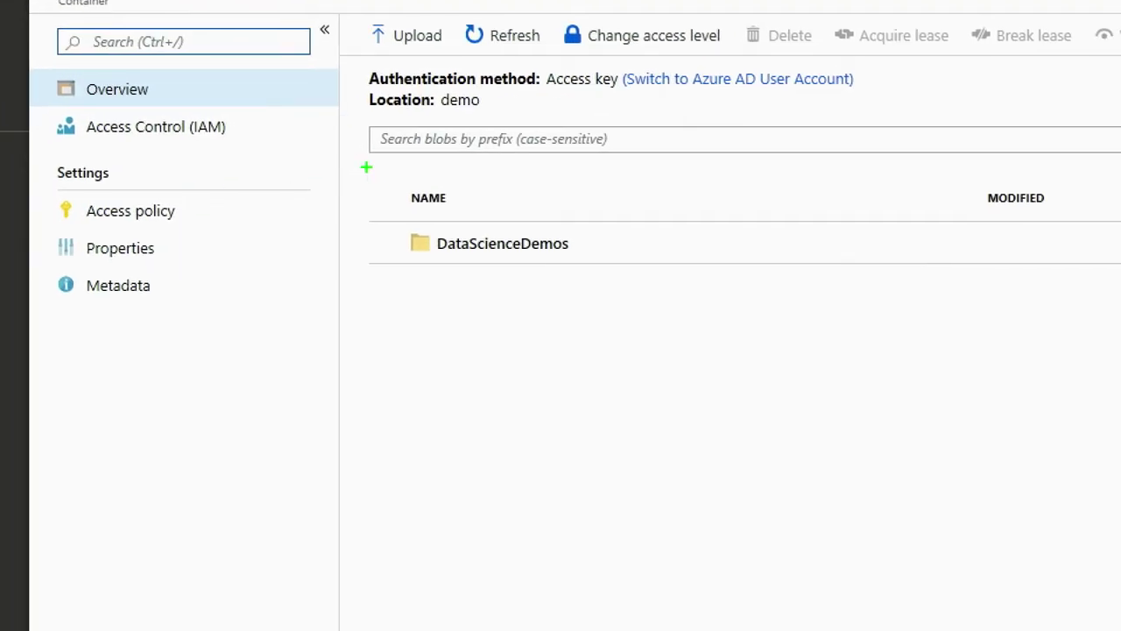
mouse_move(356, 165)
mouse_down()
mouse_move(573, 220)
mouse_move(695, 293)
mouse_up()
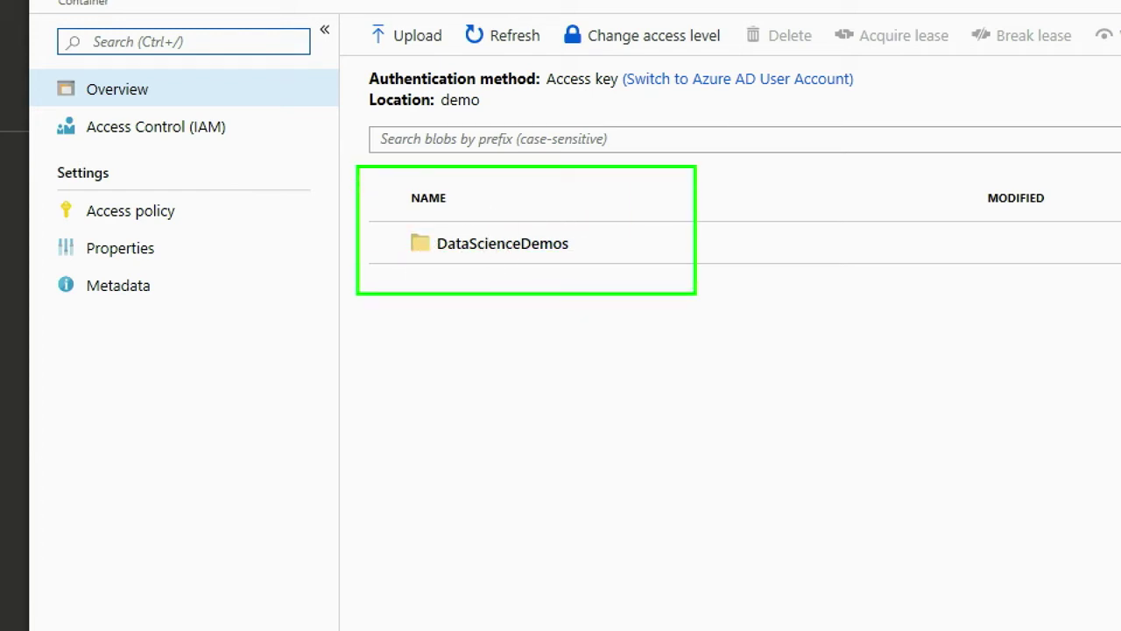
key(Escape)
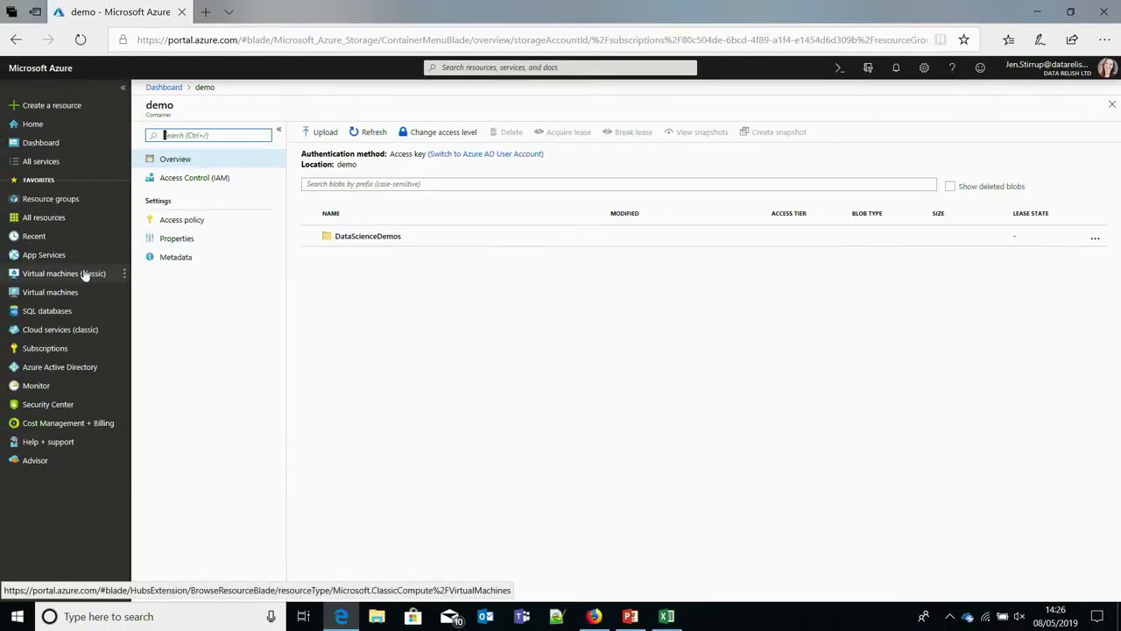
click(377, 243)
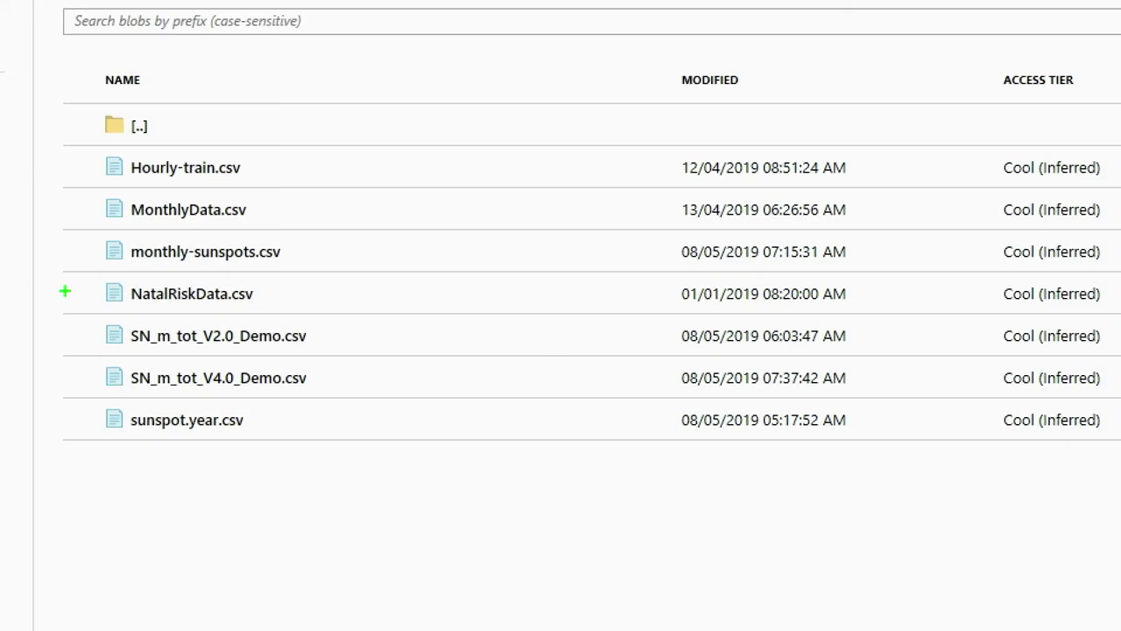
mouse_move(76, 313)
mouse_down()
mouse_move(238, 376)
mouse_move(355, 383)
mouse_move(359, 359)
mouse_up()
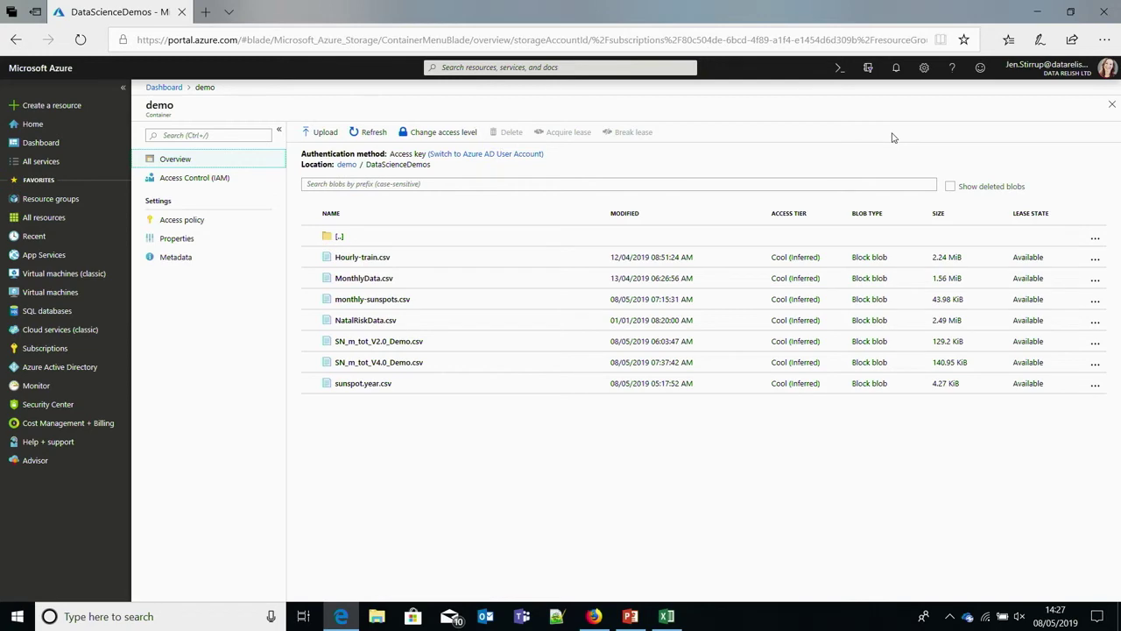
Revisit the SILSO Sunspot Number page, and examine the SN_m_tot demo file names in the Azure portal's DataScienceDemos folder.
click(1037, 12)
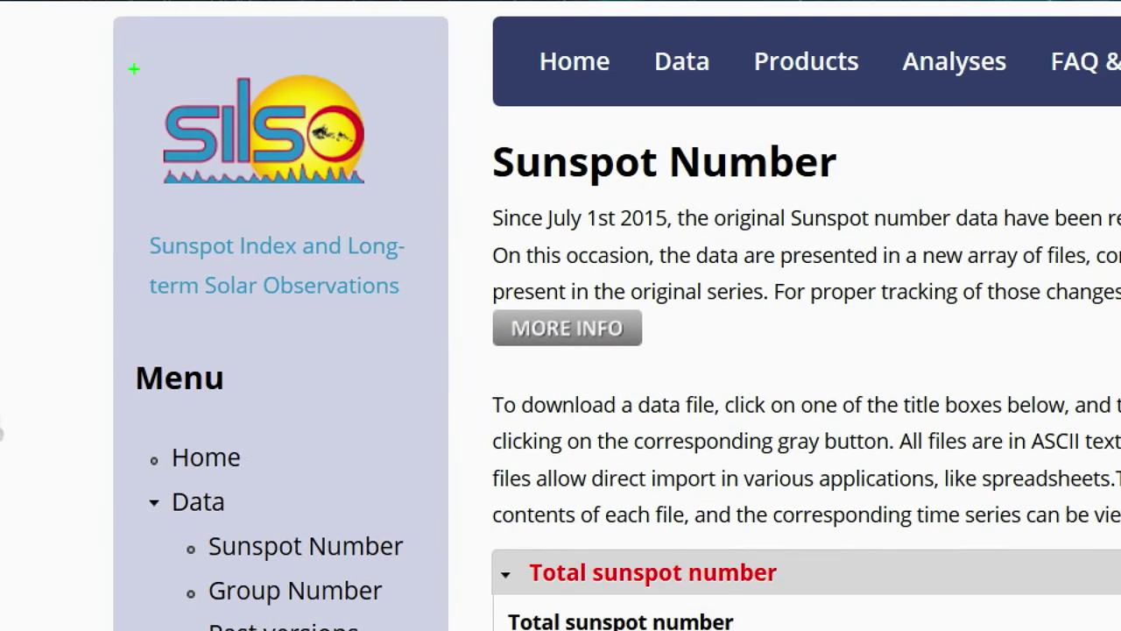
drag(121, 61, 454, 326)
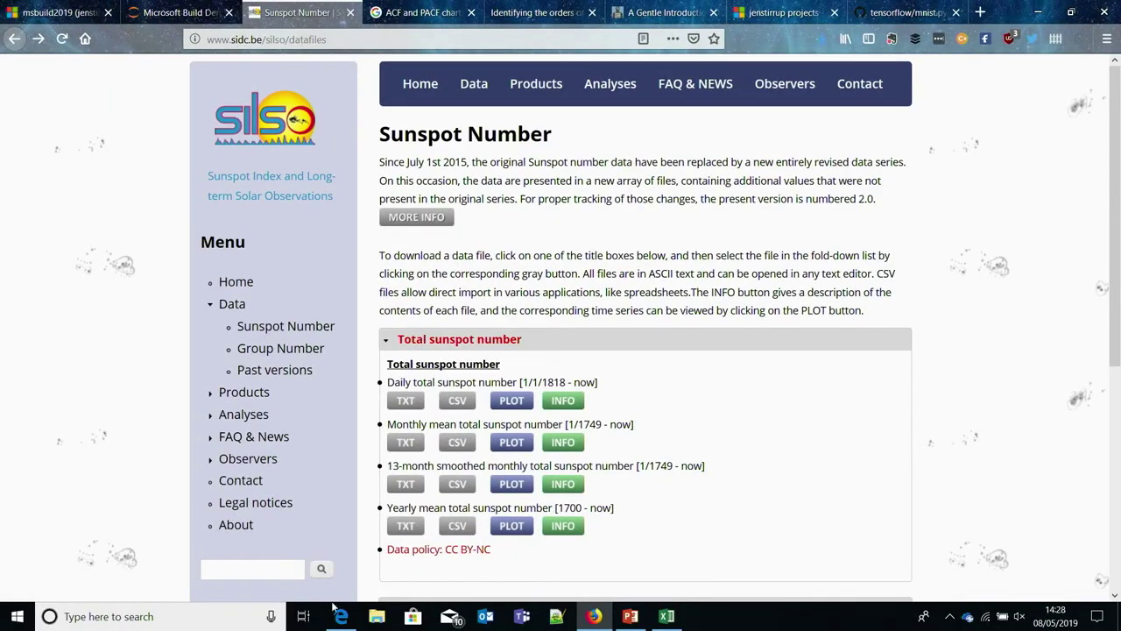
click(340, 615)
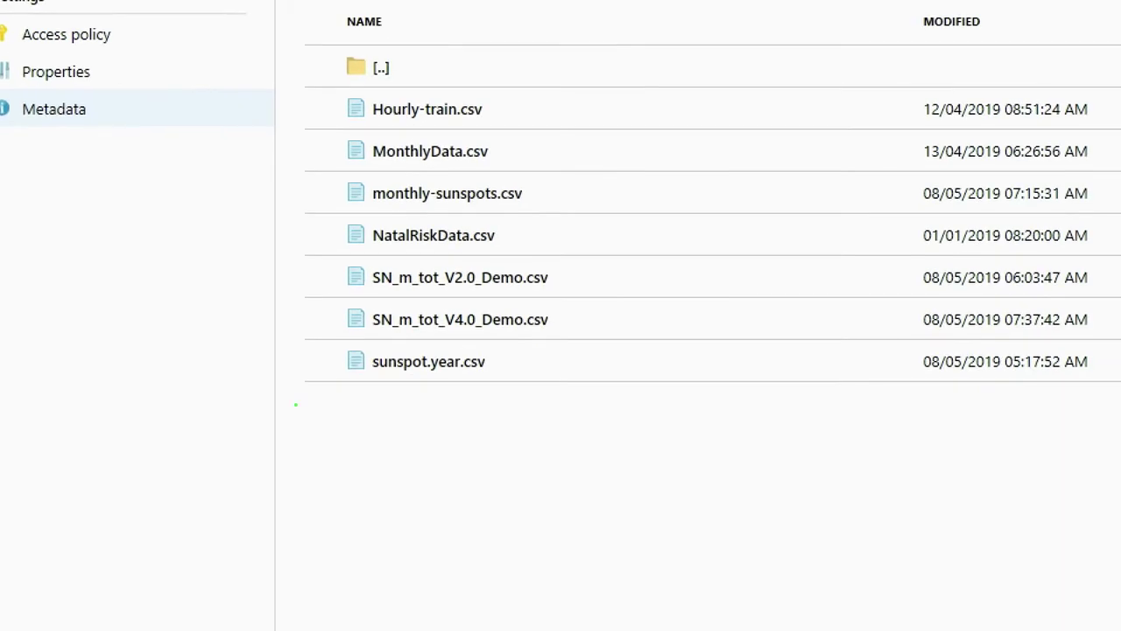
drag(310, 260, 627, 289)
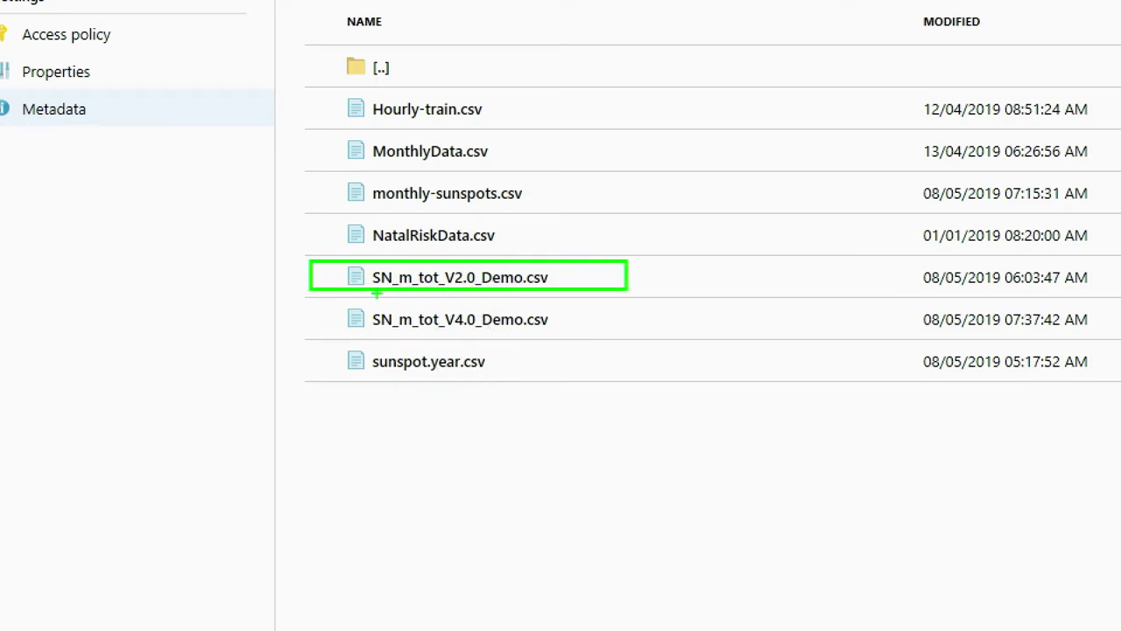
drag(388, 253, 424, 308)
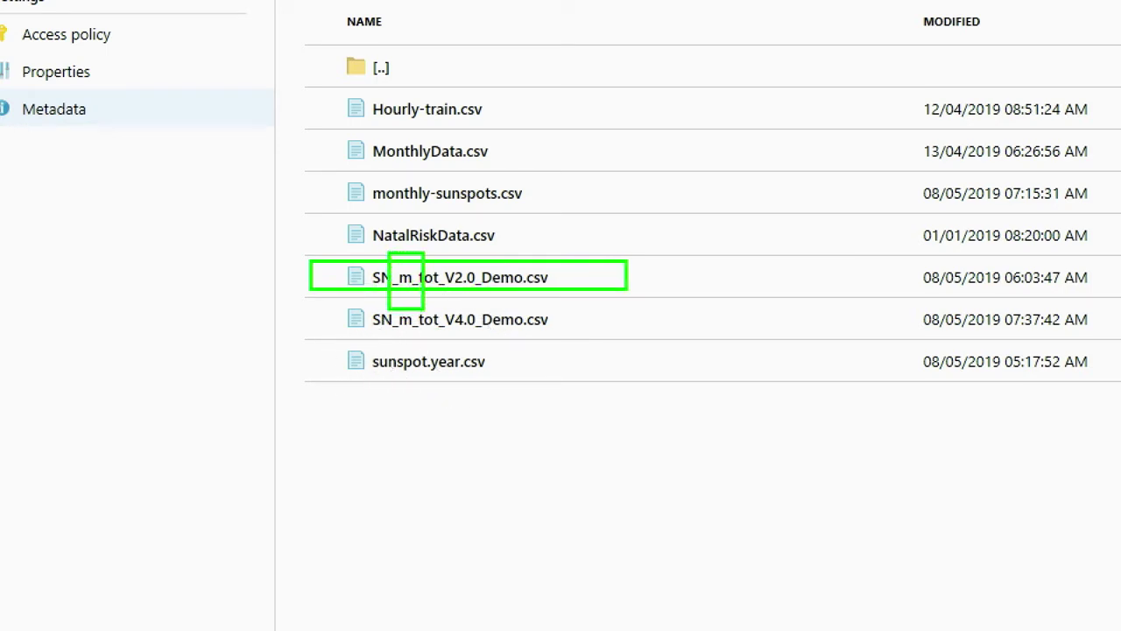
Switch to the Microsoft Build Demo notebook in Firefox and show the code cells that access the Azure blob storage.
key(Escape)
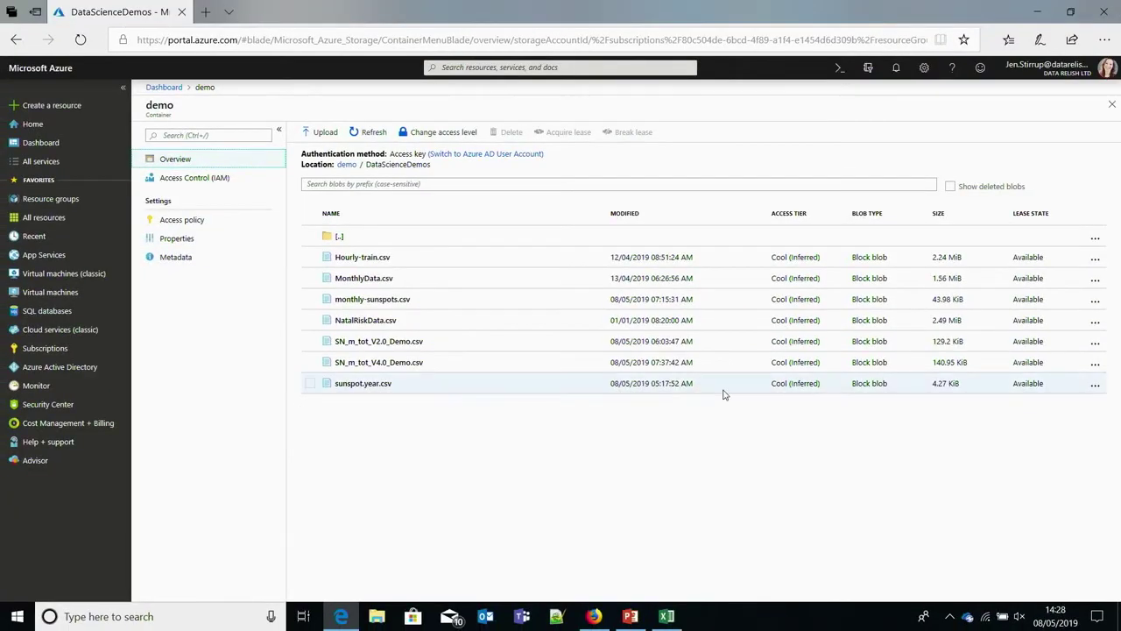
click(1036, 12)
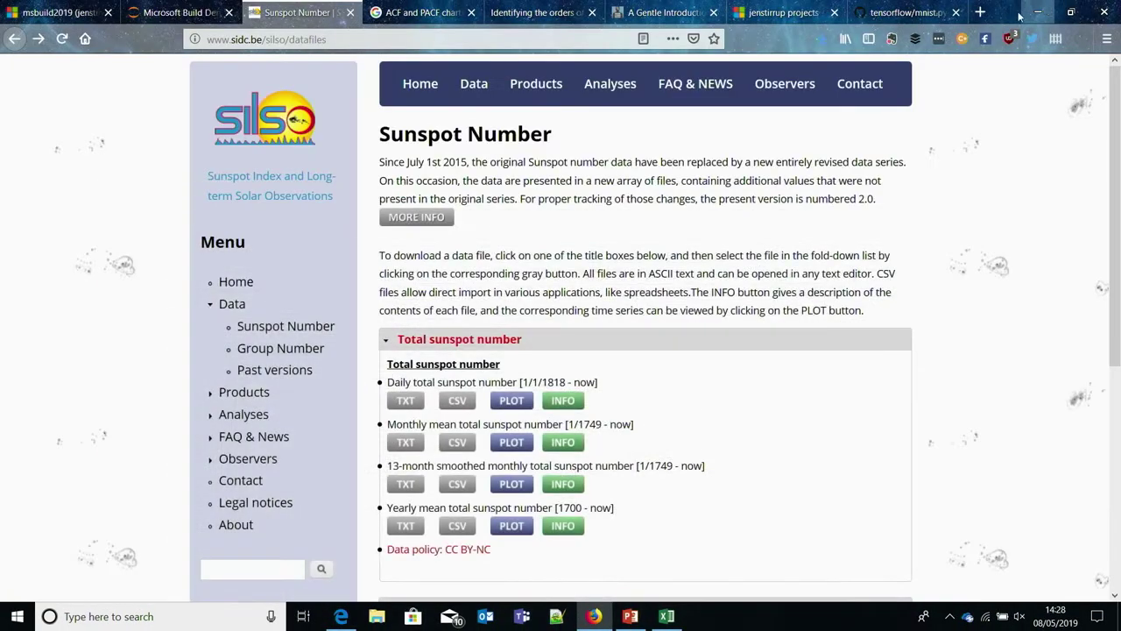
click(176, 14)
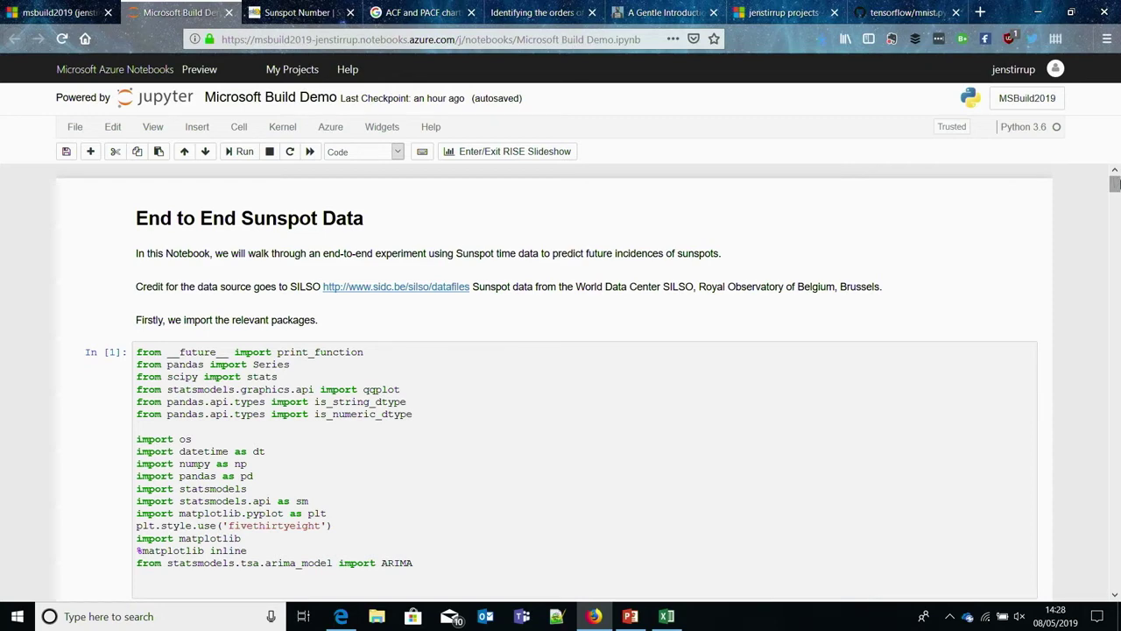
drag(1115, 184, 1115, 200)
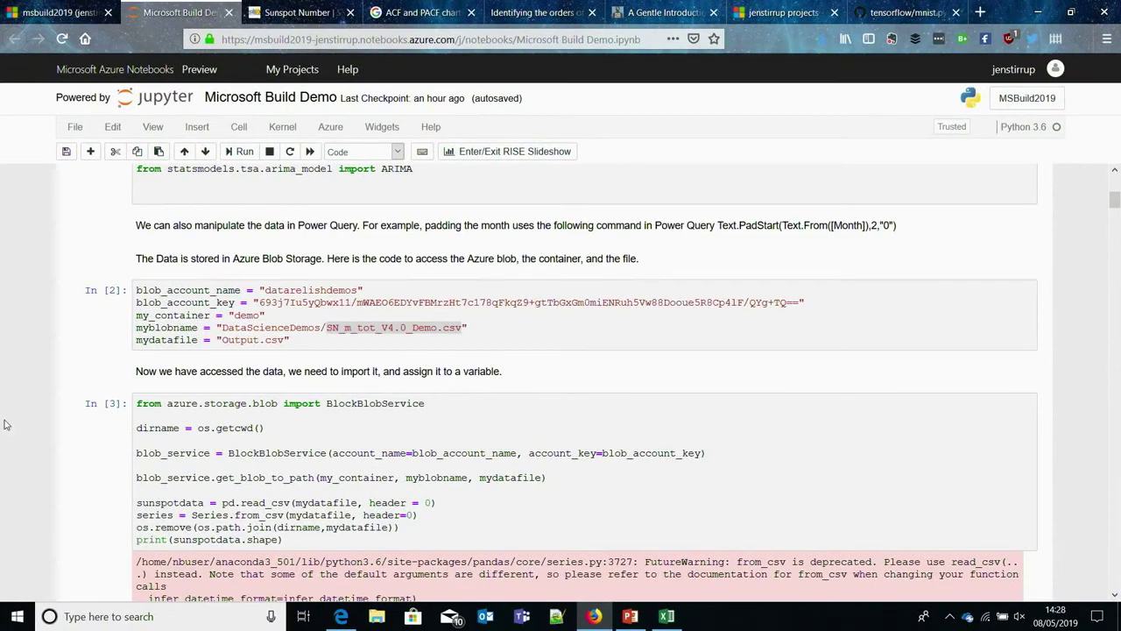
Return to the Azure portal in Edge and list all resources sorted by type in descending order.
click(341, 616)
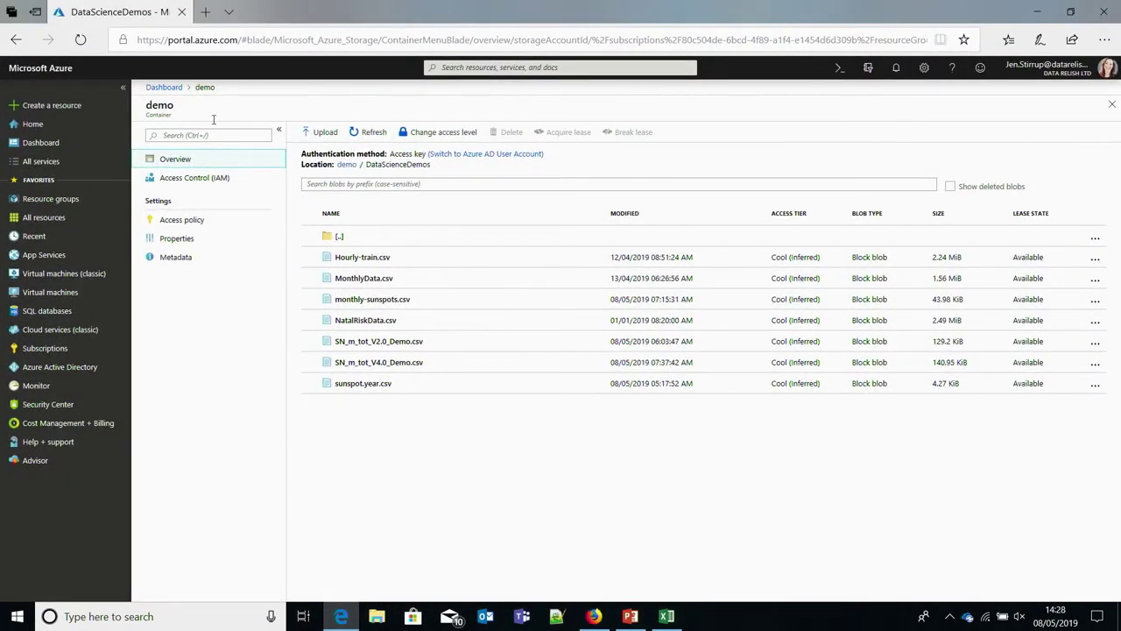
click(165, 88)
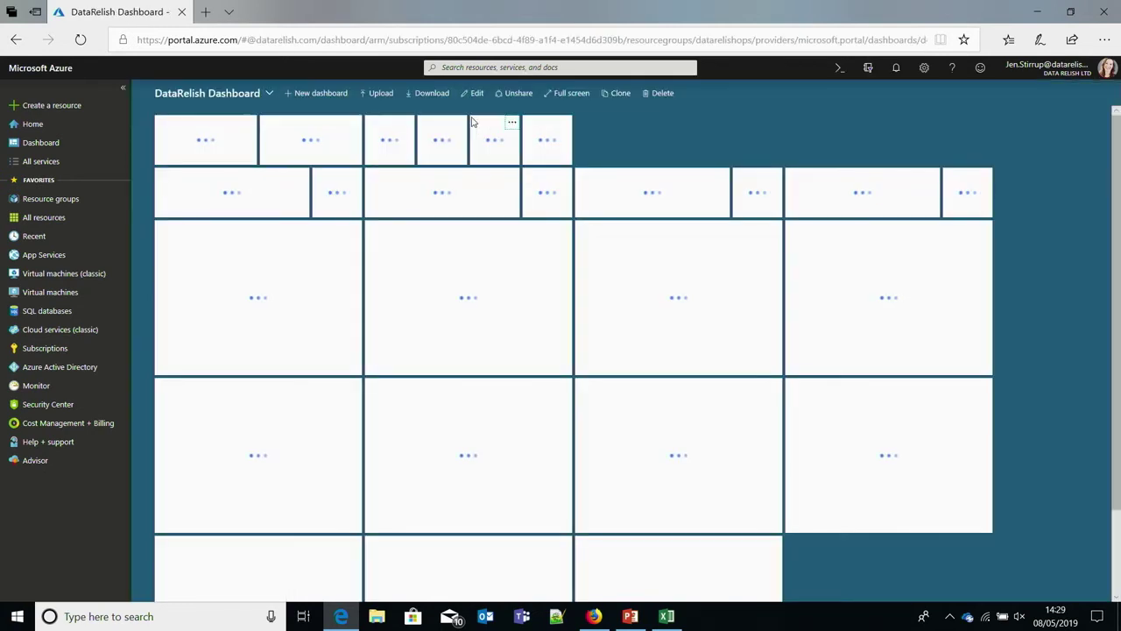
click(56, 223)
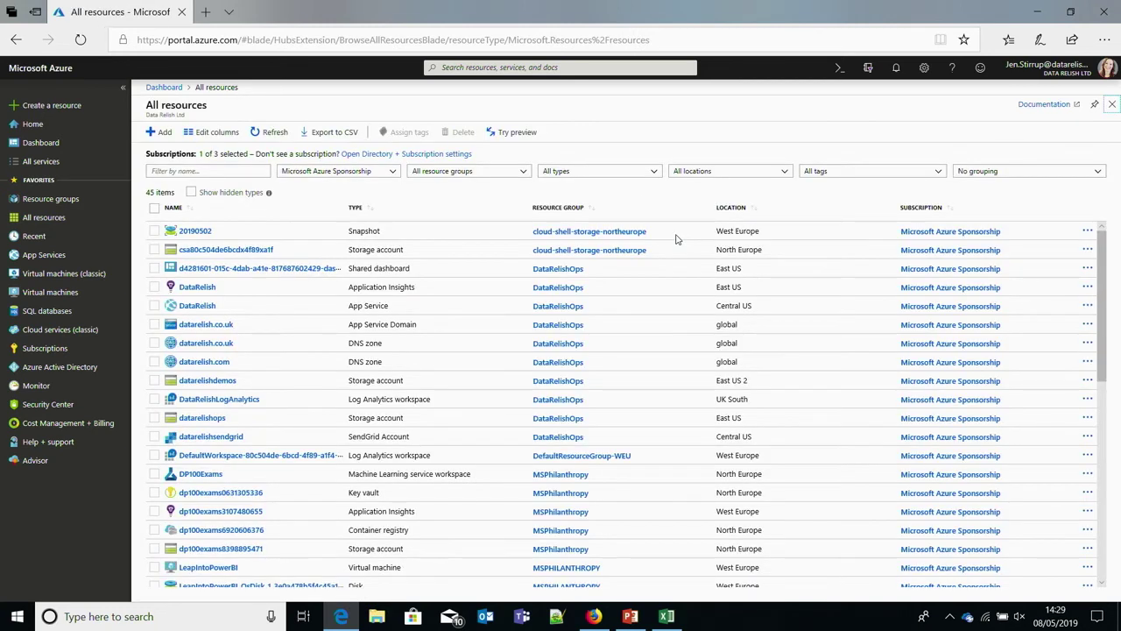
click(356, 210)
click(355, 211)
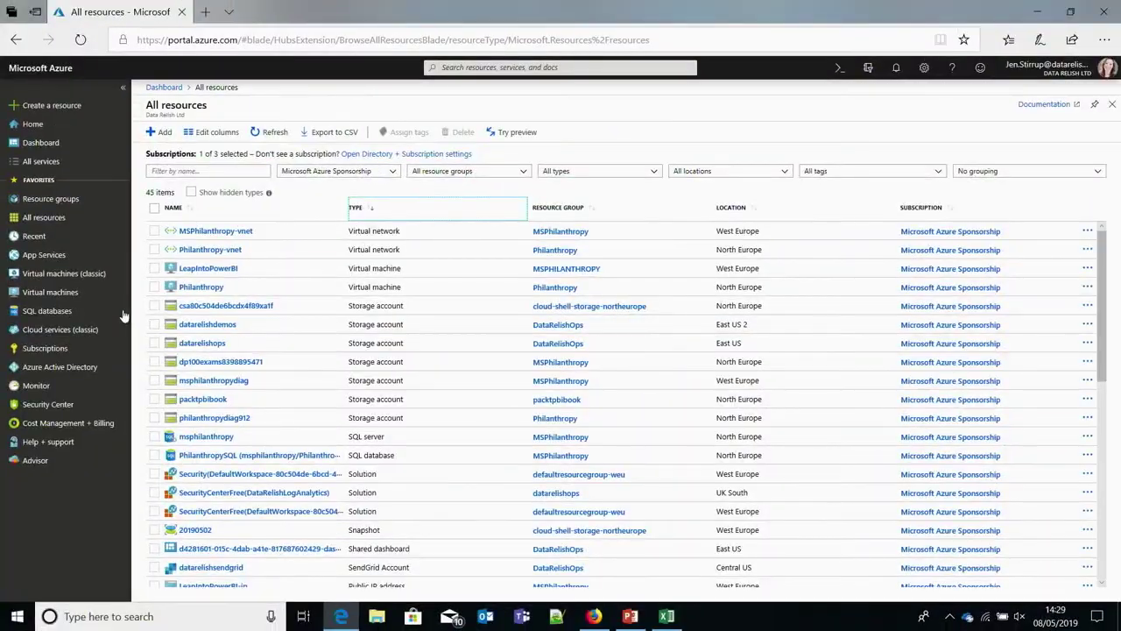
Check the blob account name in the notebook, and open the access keys of the datarelishdemos storage account in the Azure portal.
key(alt+Tab)
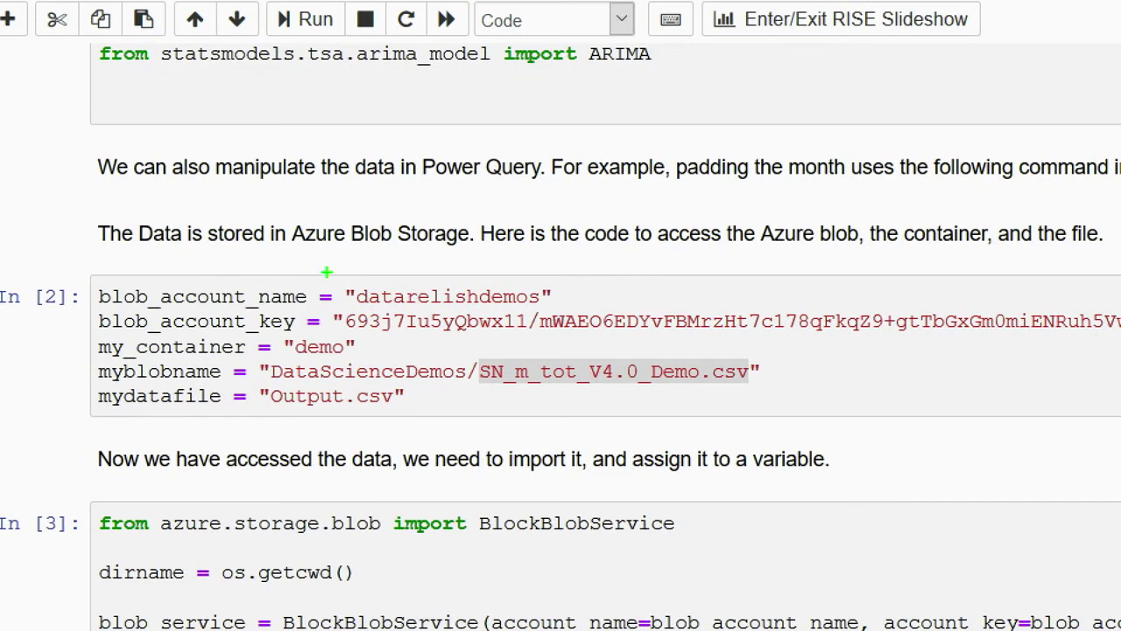
mouse_move(339, 278)
mouse_down()
mouse_move(496, 306)
mouse_move(589, 309)
mouse_up()
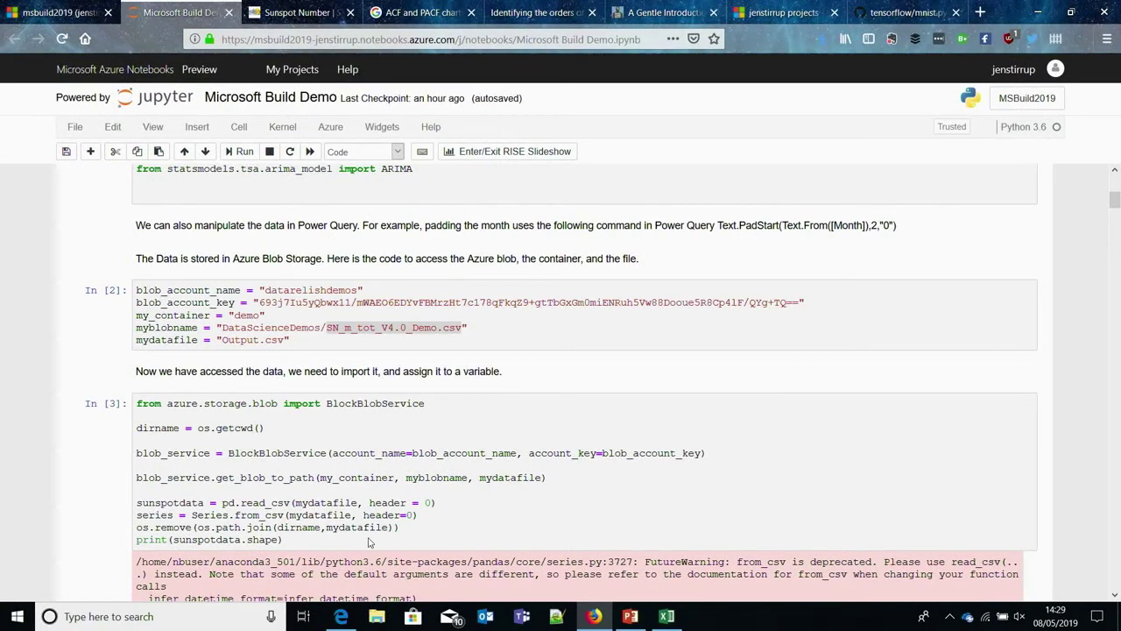
click(341, 616)
click(208, 324)
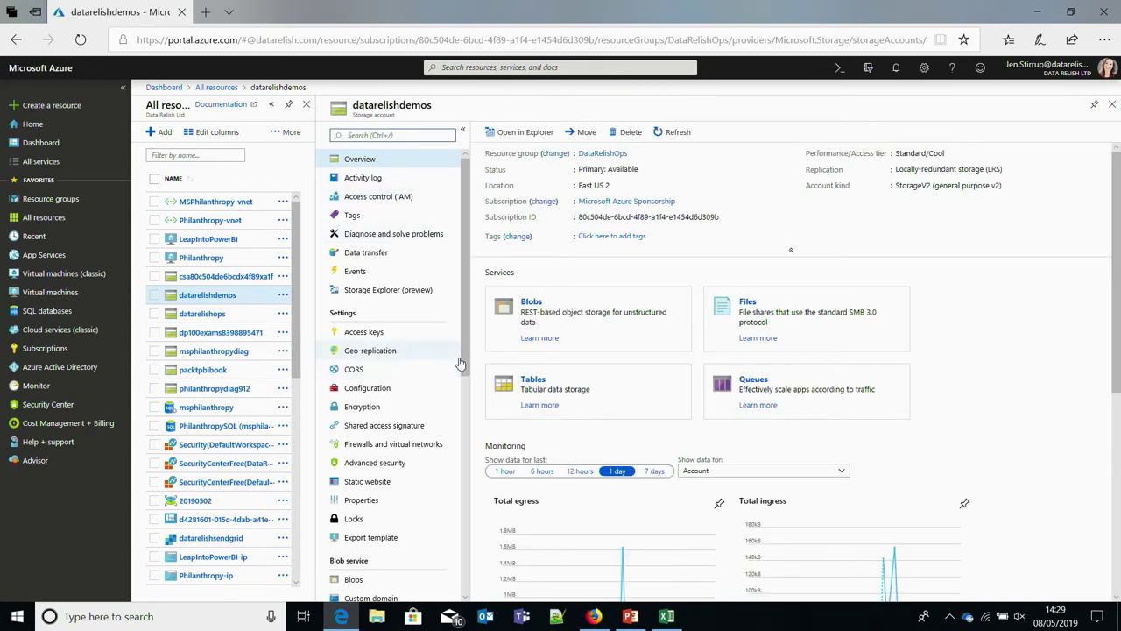
click(372, 332)
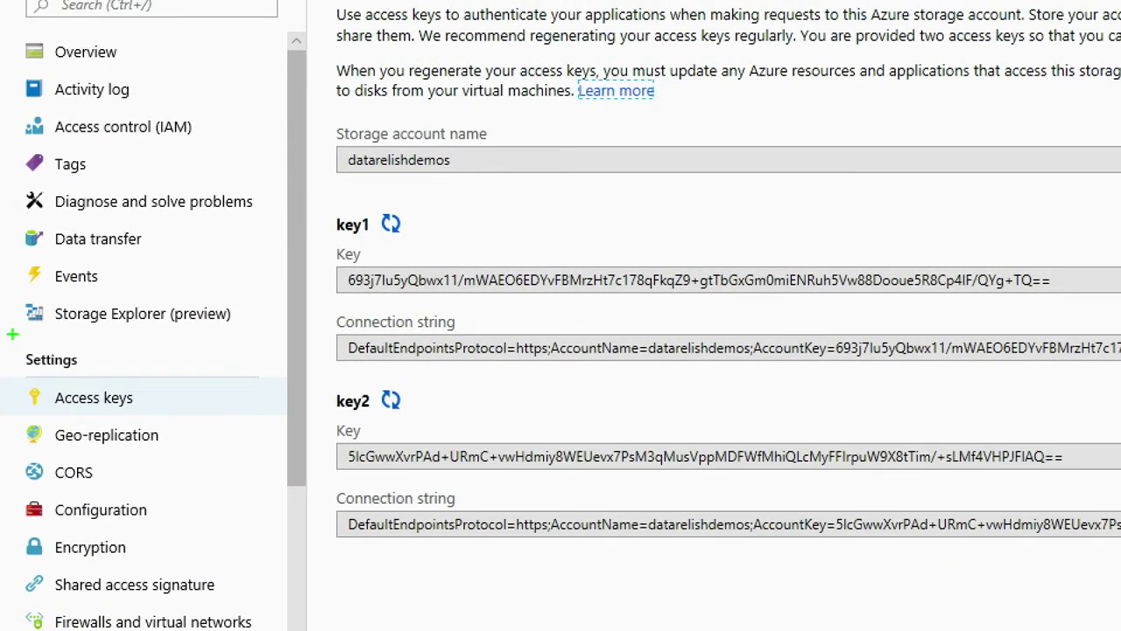
Examine the Access keys setting, the storage account name and the key1 entry of the datarelishdemos account.
mouse_move(12, 334)
mouse_down()
mouse_move(170, 413)
mouse_move(214, 417)
mouse_up()
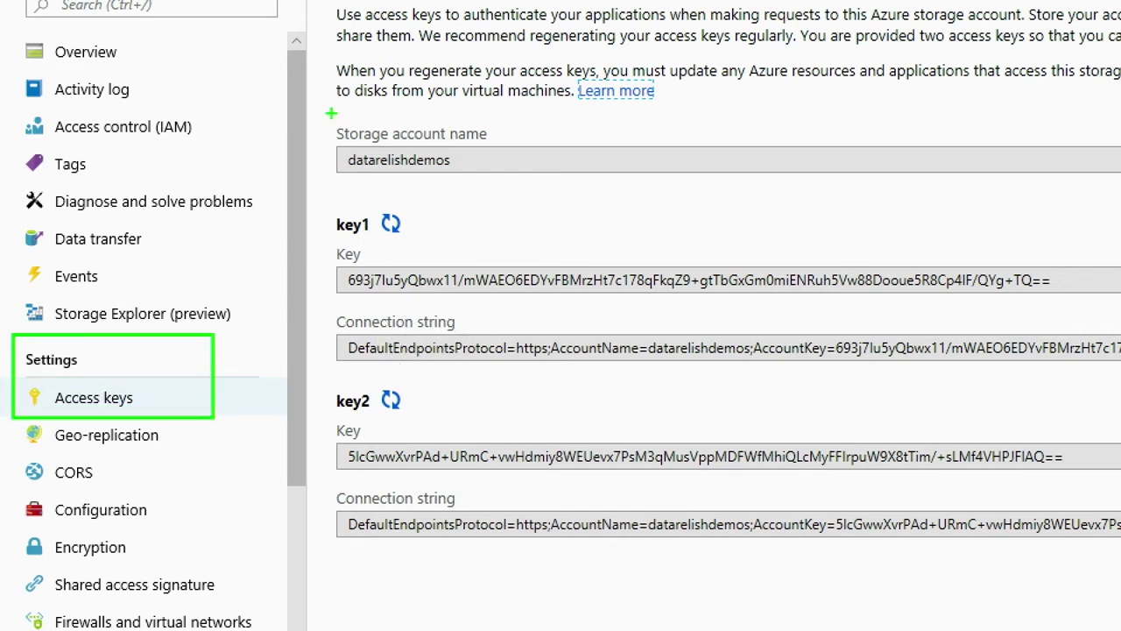
mouse_move(327, 113)
mouse_down()
mouse_move(535, 188)
mouse_move(572, 182)
mouse_up()
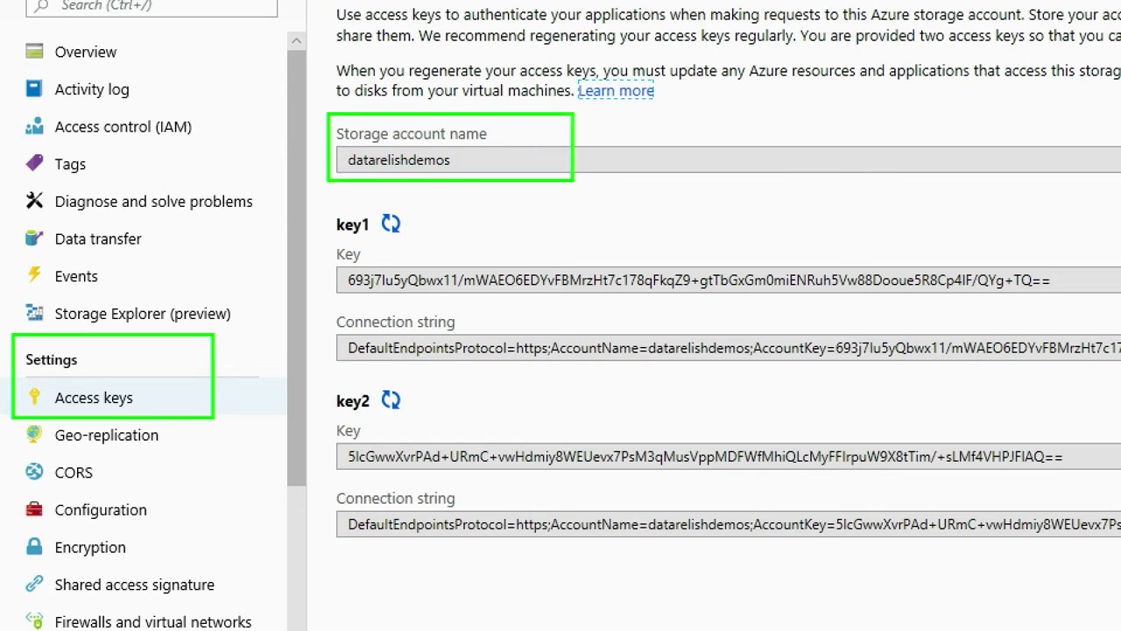
mouse_move(321, 202)
mouse_down()
mouse_move(709, 326)
mouse_move(1022, 329)
mouse_move(1094, 309)
mouse_up()
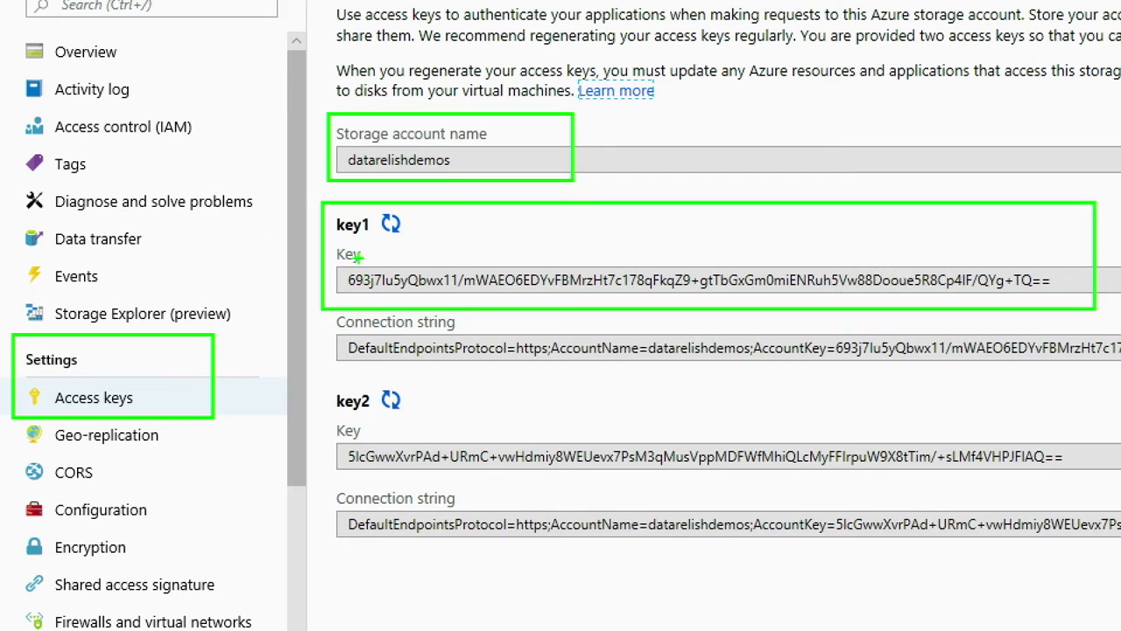
key(Escape)
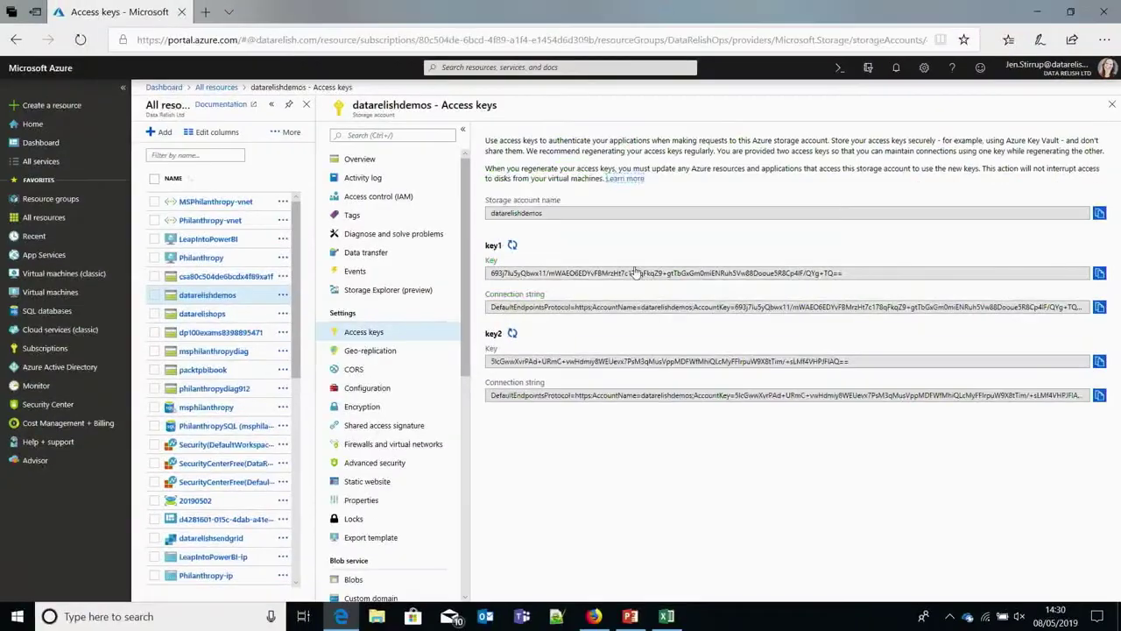
Return to the notebook in Firefox and examine the blob_account_key, my_container, myblobname and mydatafile variables in the blob access cell.
click(1050, 6)
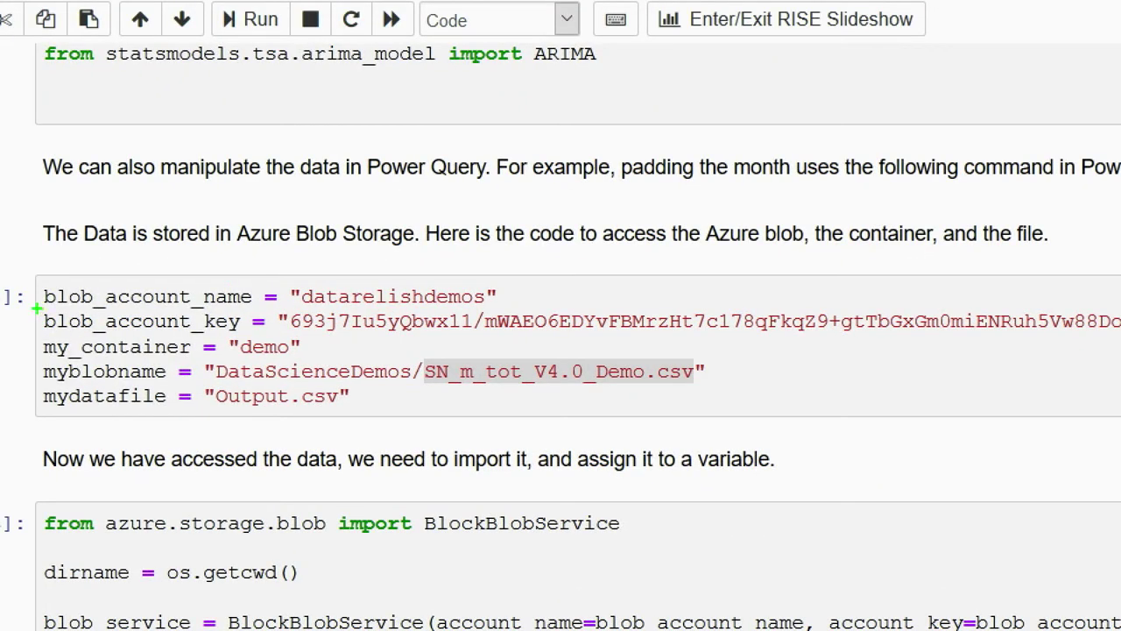
drag(37, 311, 306, 331)
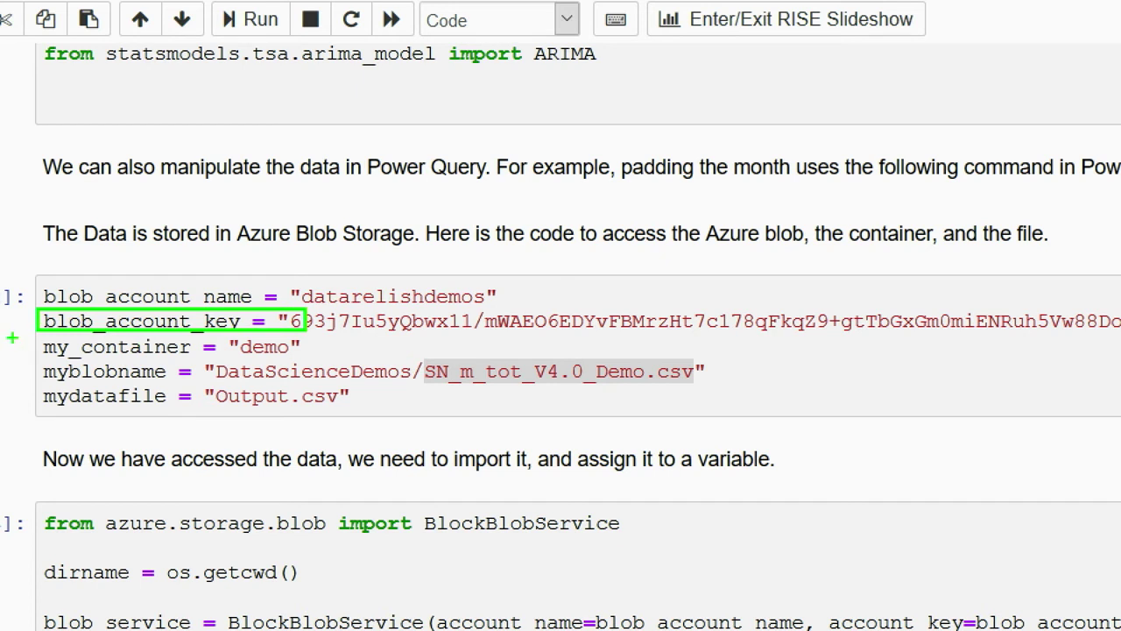
drag(35, 333, 317, 357)
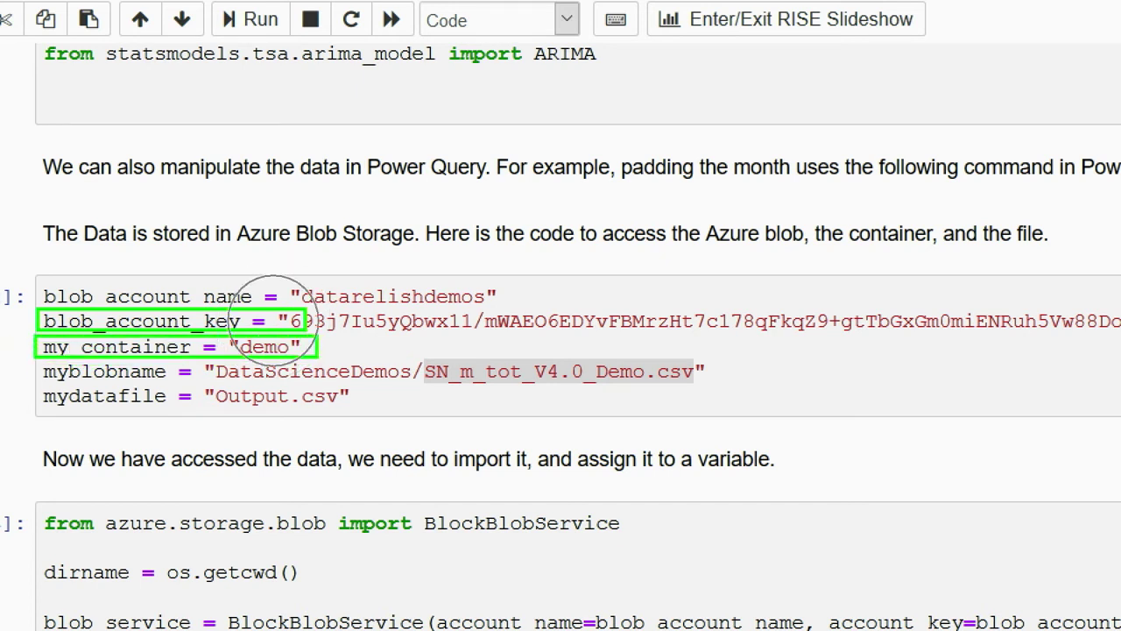
mouse_move(33, 359)
mouse_down()
mouse_move(536, 391)
mouse_move(732, 376)
mouse_move(734, 389)
mouse_up()
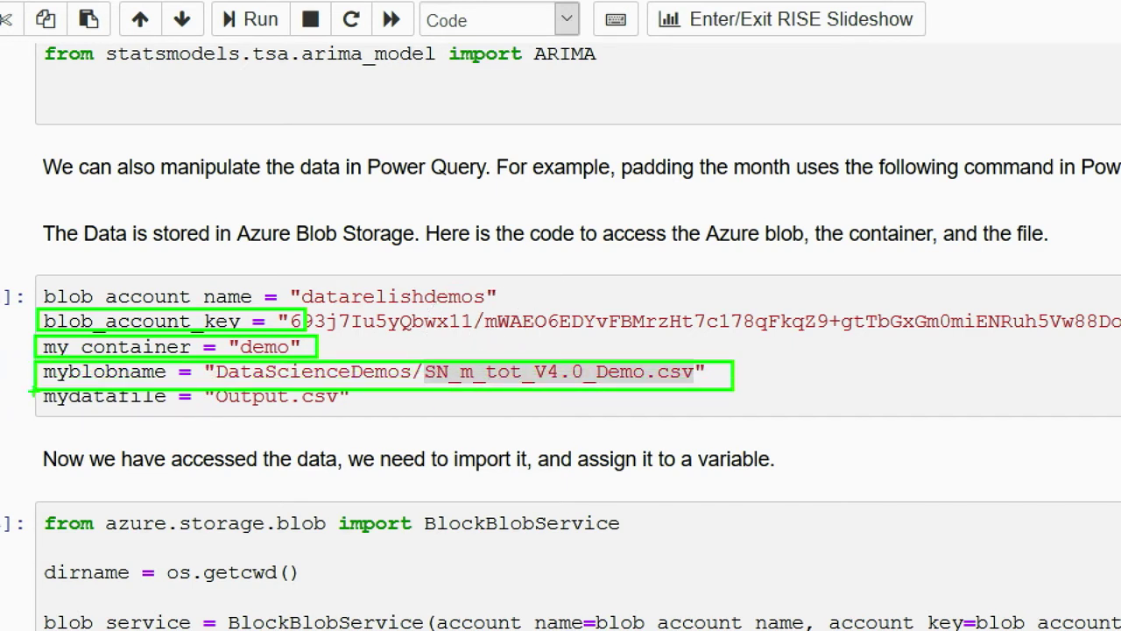
mouse_move(36, 391)
mouse_down()
mouse_move(324, 427)
mouse_move(355, 420)
mouse_up()
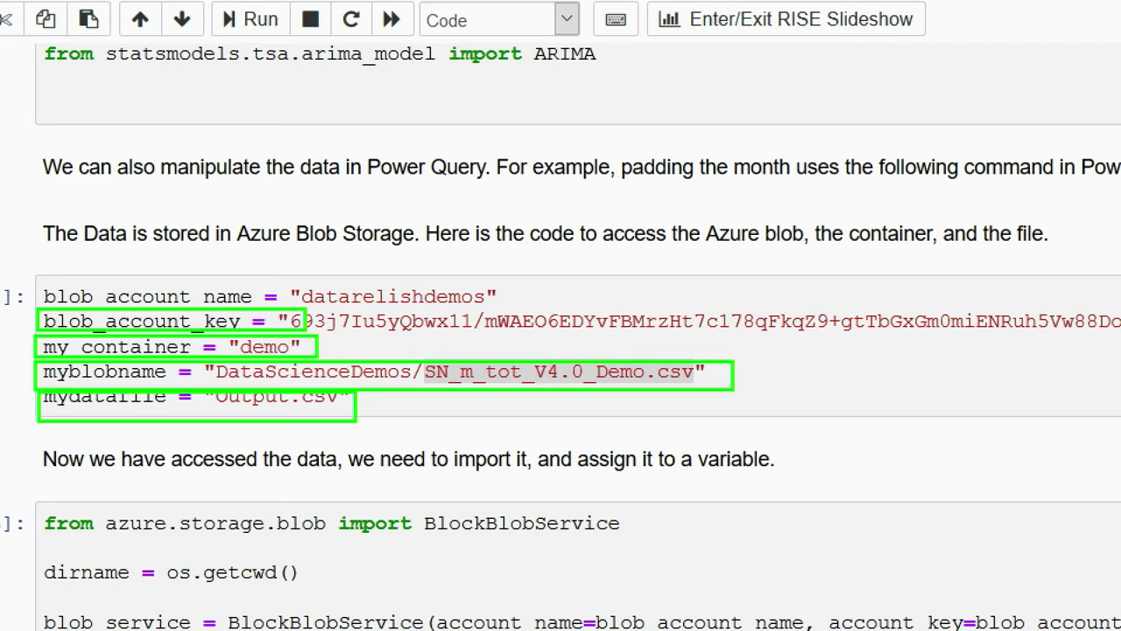
key(Escape)
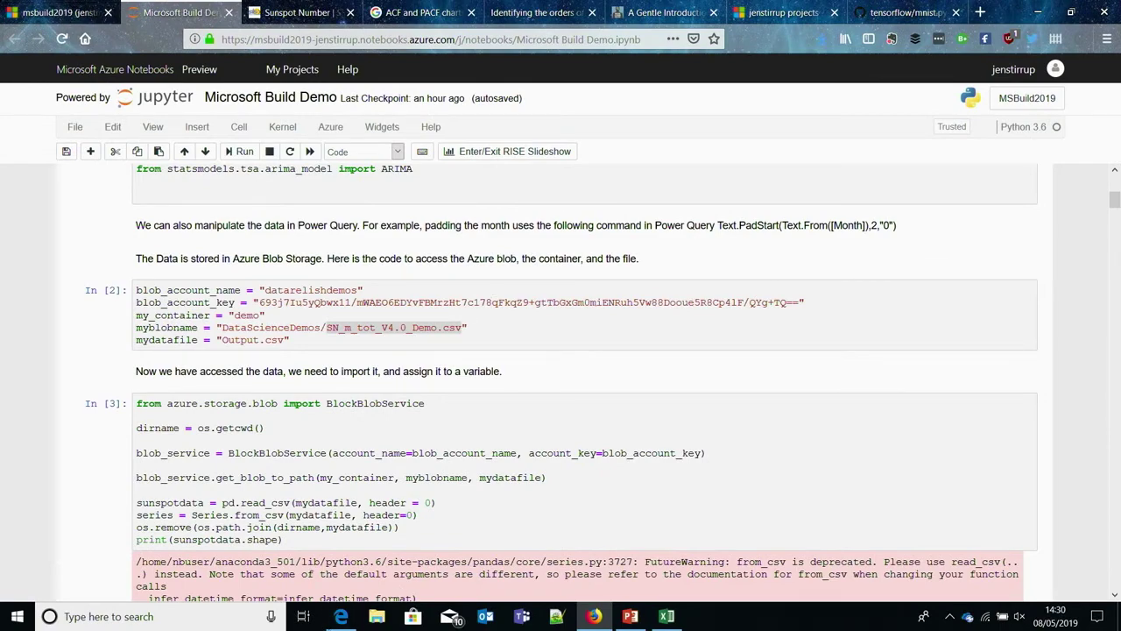
Switch to the Azure portal in Edge and open the DataScienceDemos folder in the demo blob container of datarelishdemos.
click(338, 621)
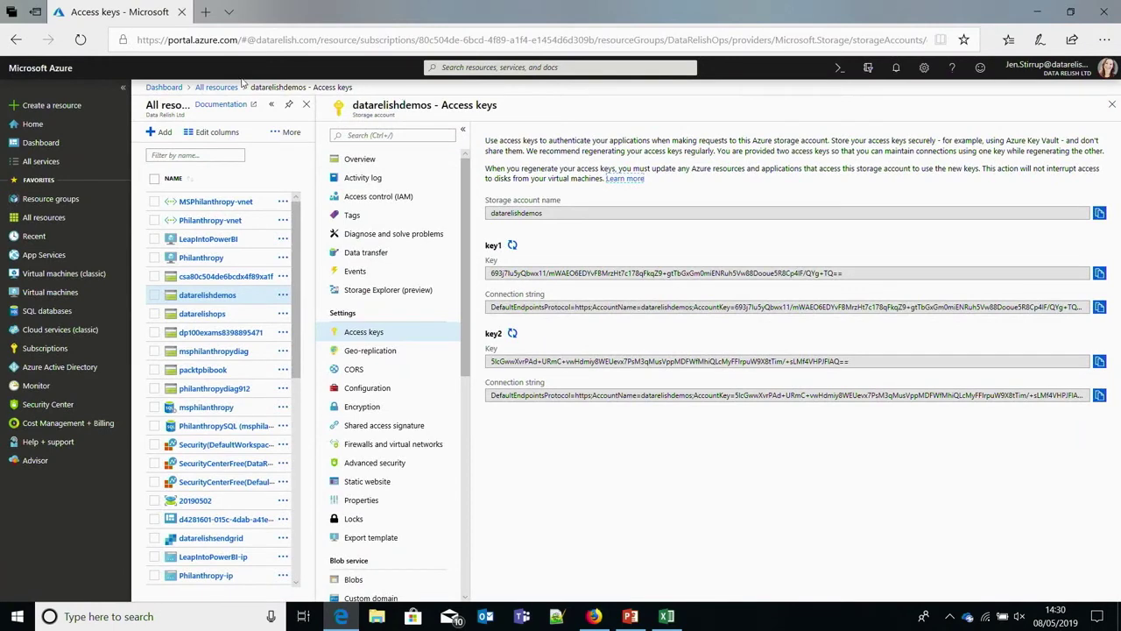
click(25, 41)
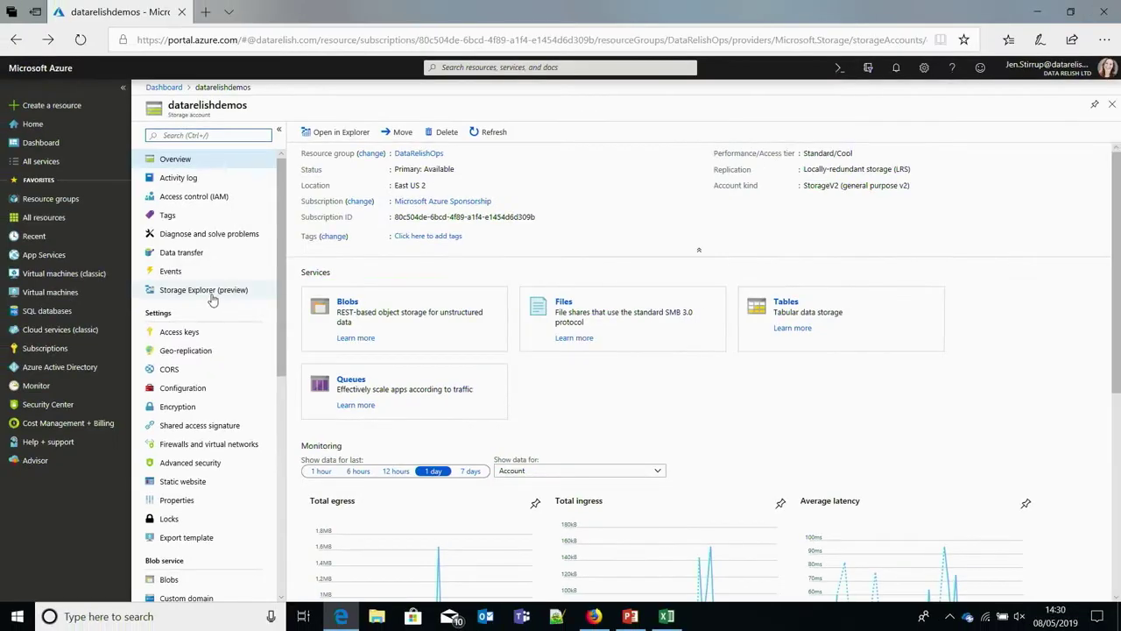
click(350, 303)
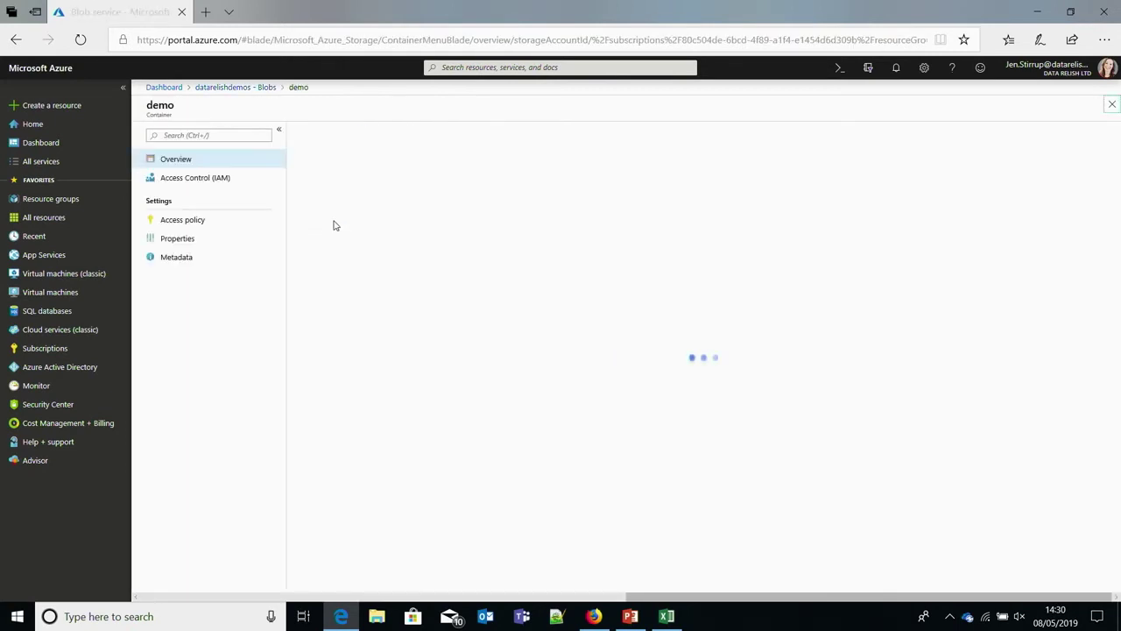
click(353, 244)
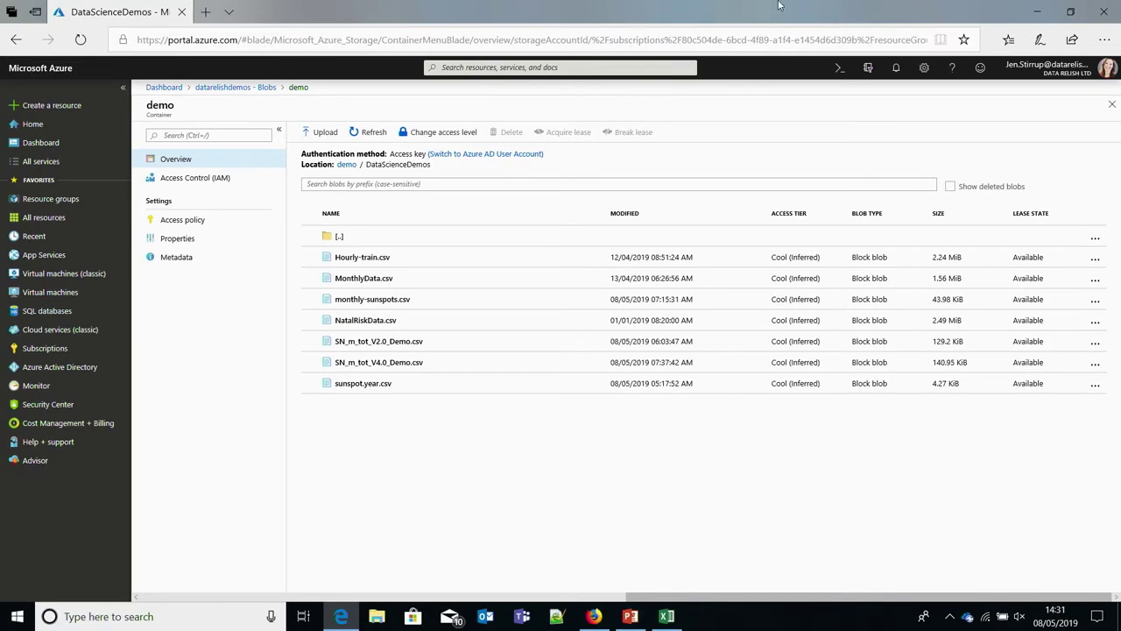
Return to the beginning of the notebook in Firefox and examine the languages available for changing its kernel.
click(1036, 6)
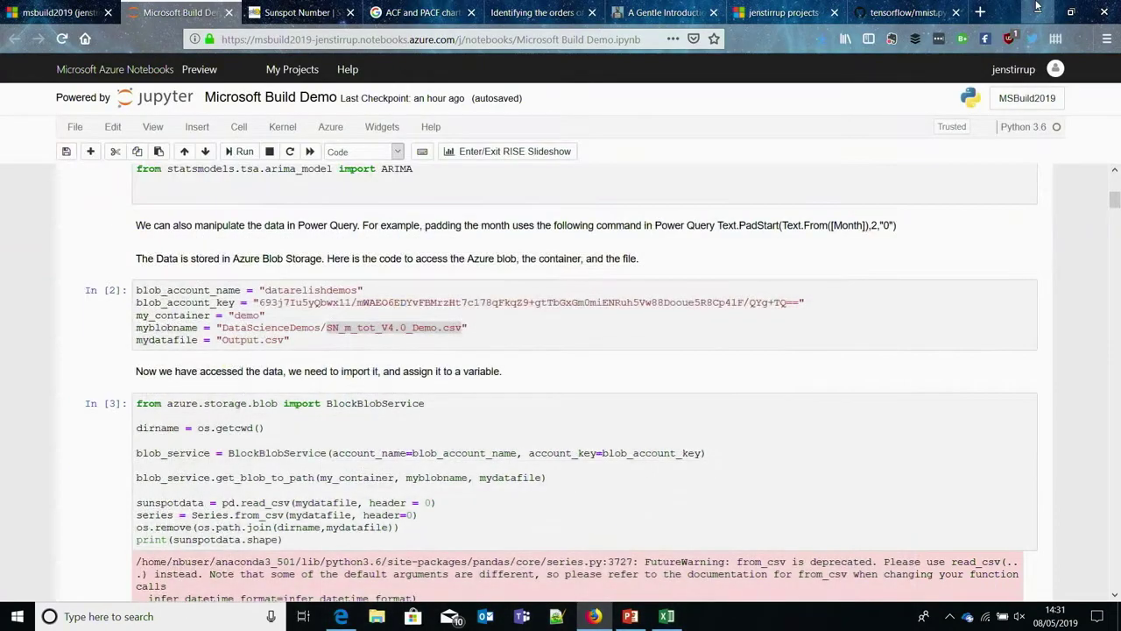
drag(1114, 200, 1114, 183)
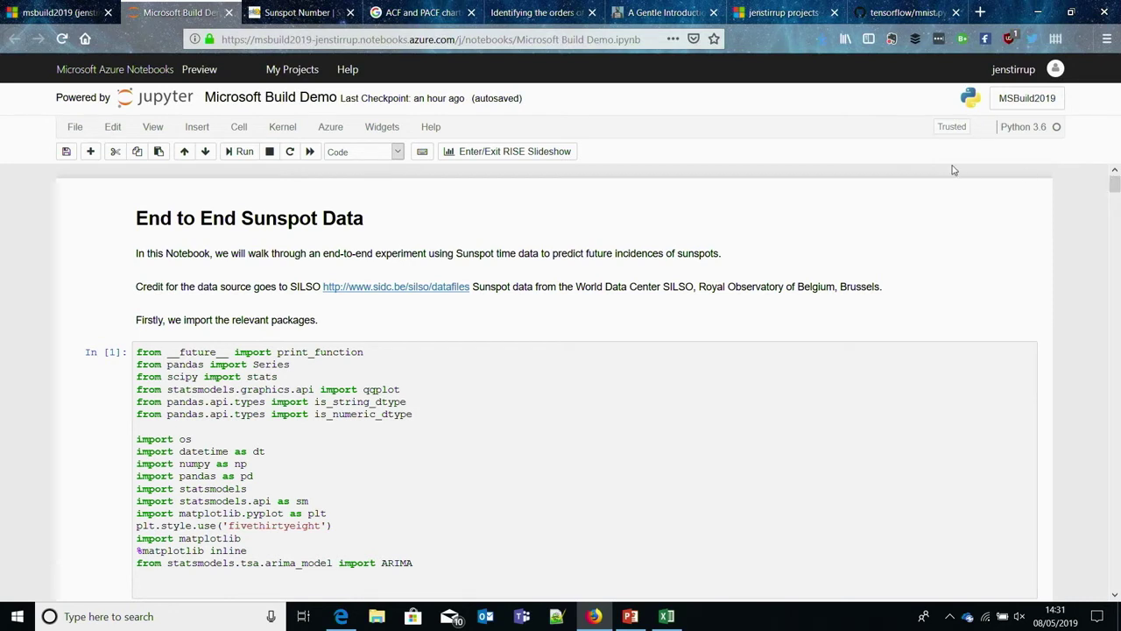
click(283, 128)
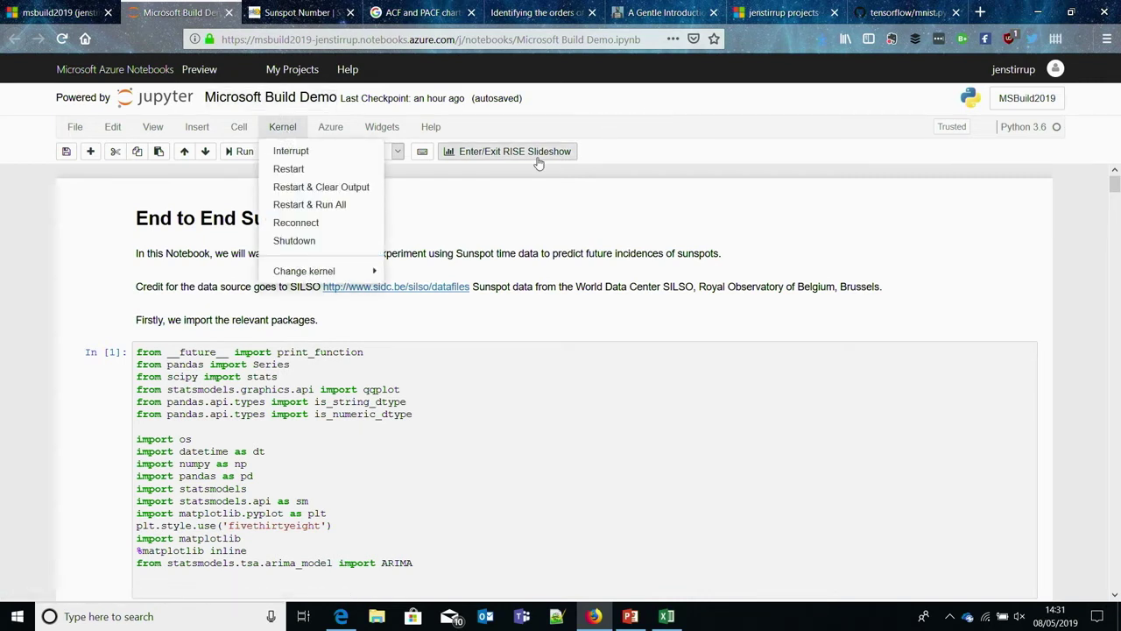
mouse_move(361, 278)
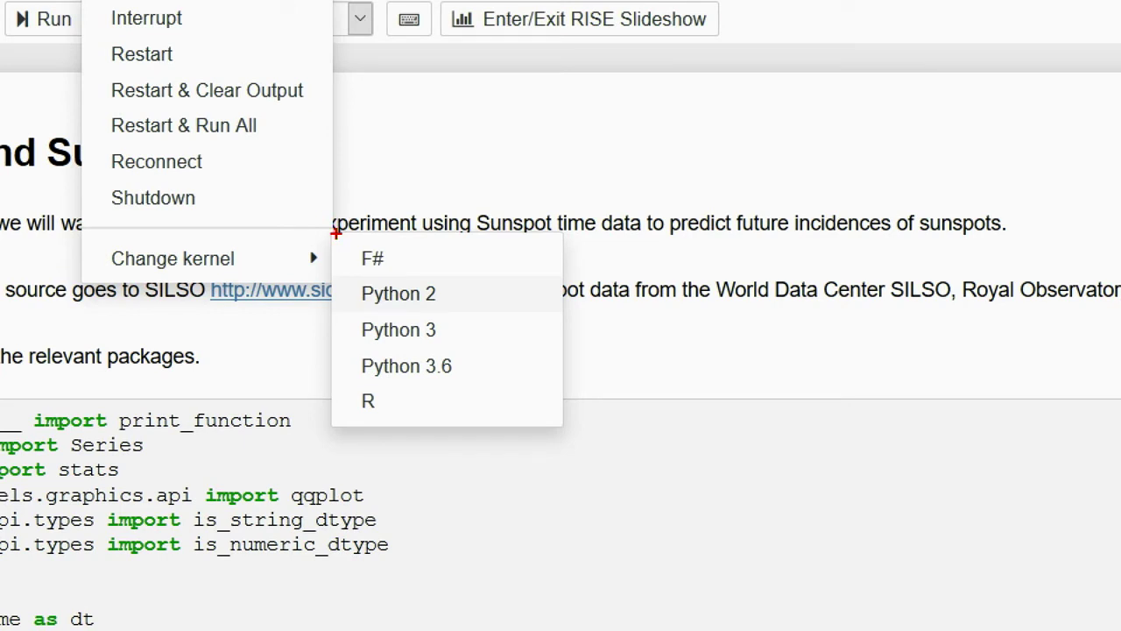
drag(335, 233, 543, 419)
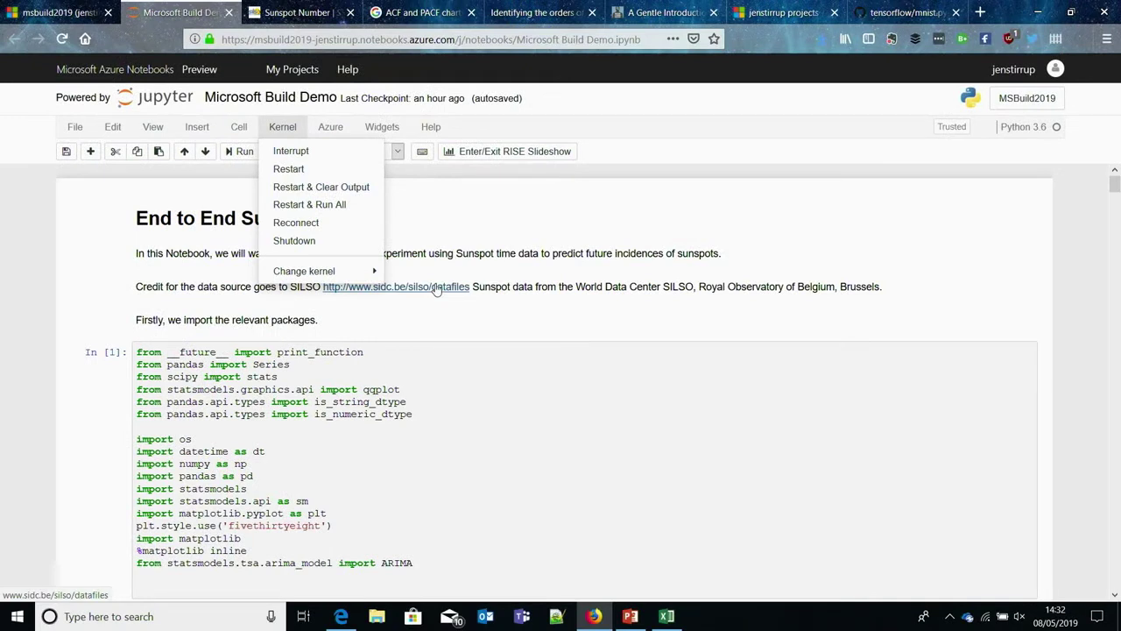
click(645, 97)
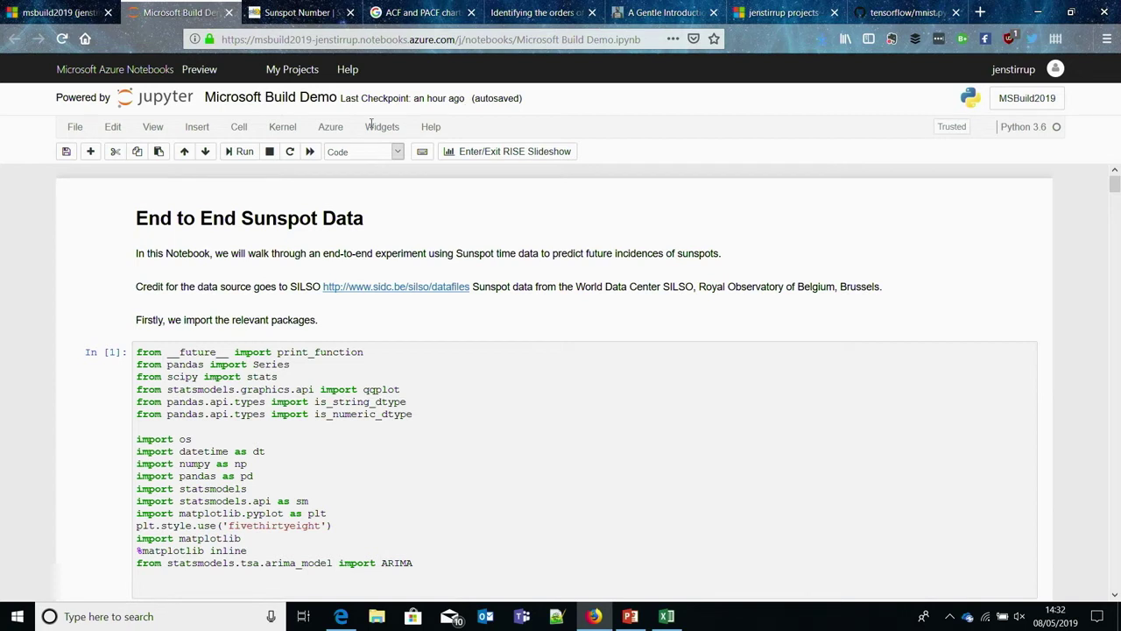
Examine the notebook's options for saving a checkpoint and reverting to an earlier one.
click(82, 129)
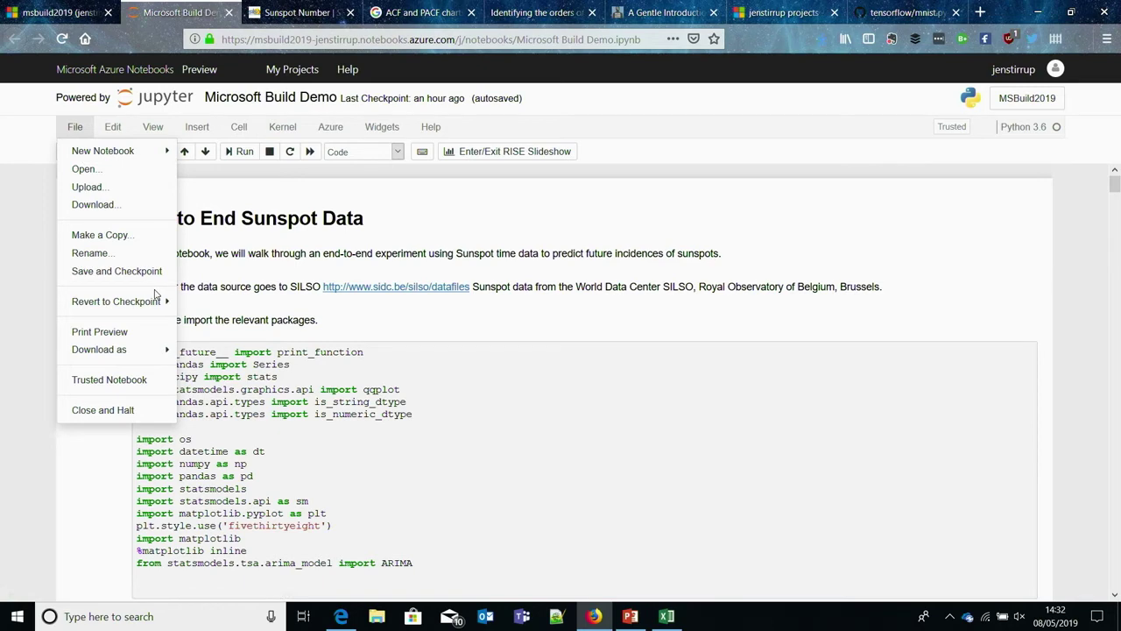
mouse_move(145, 302)
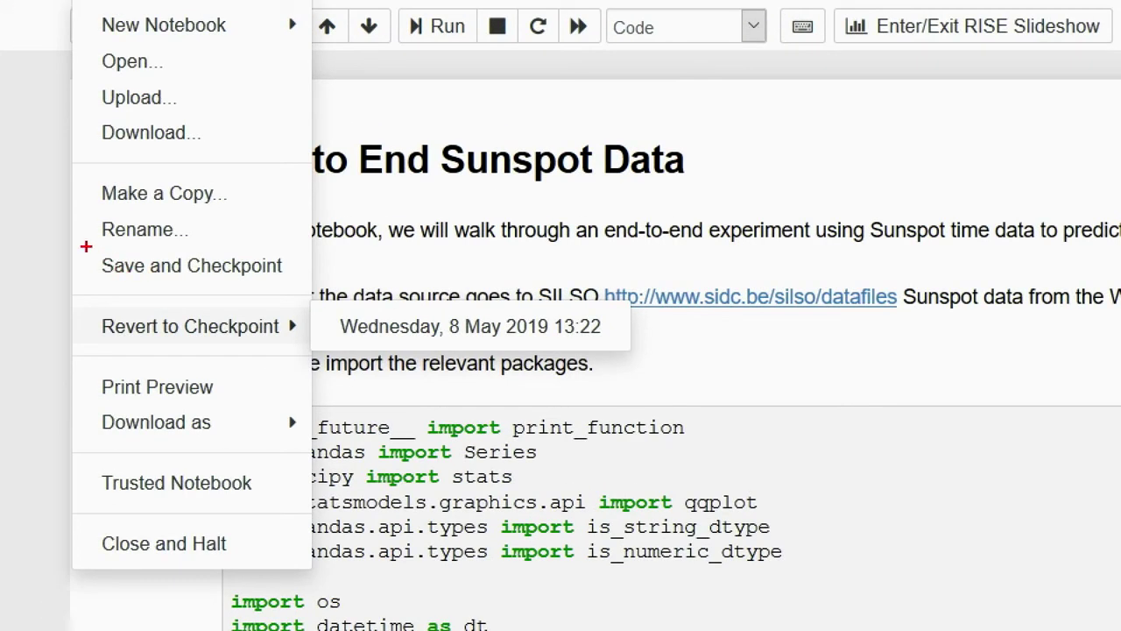
mouse_move(86, 246)
mouse_down()
mouse_move(310, 287)
mouse_move(322, 353)
mouse_up()
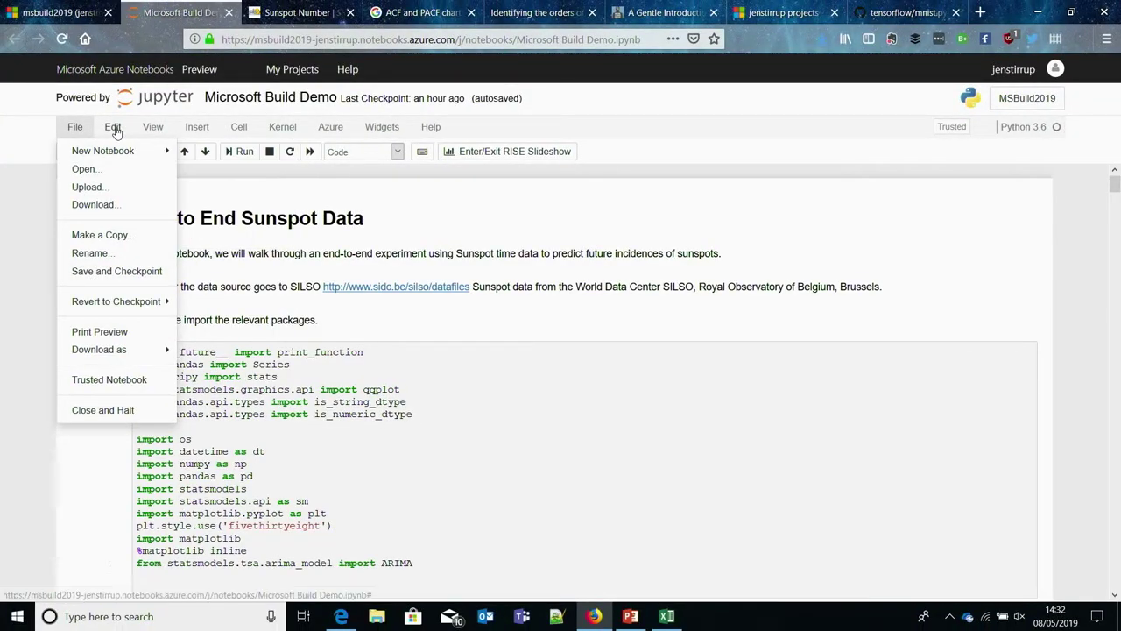
Examine the notebook's cell editing commands and the text crediting SILSO as the data source.
click(114, 128)
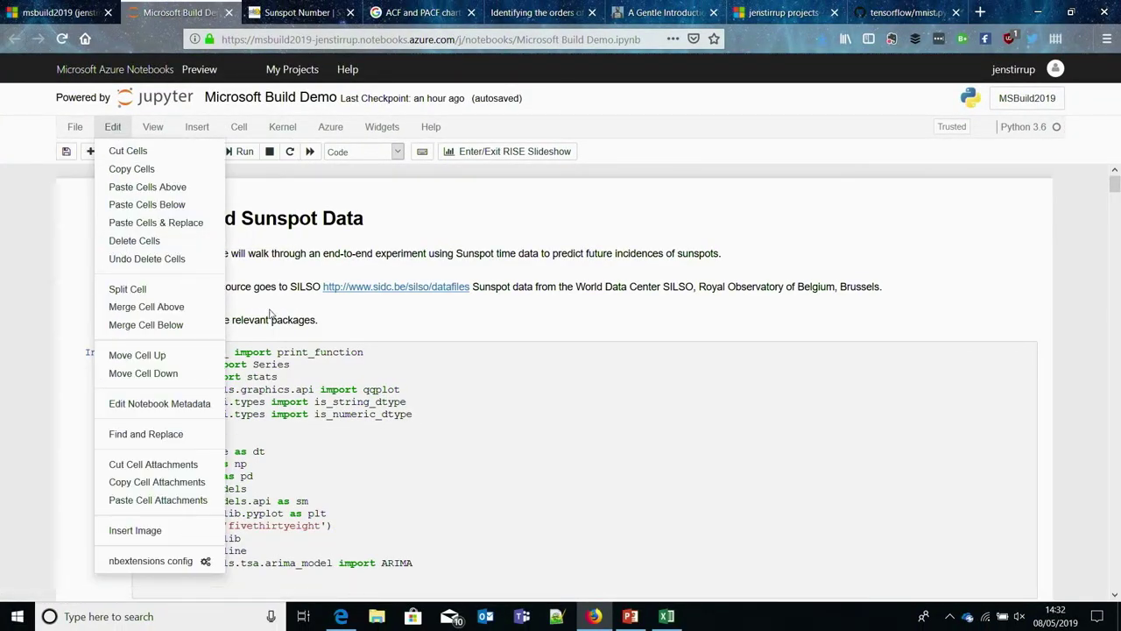
click(333, 323)
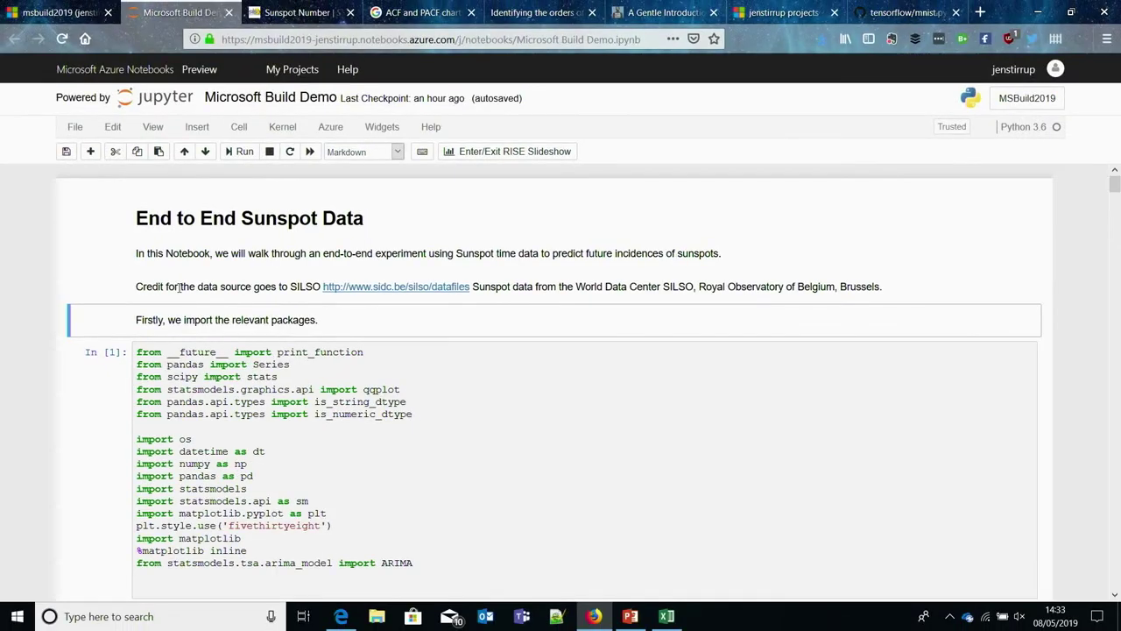
click(205, 301)
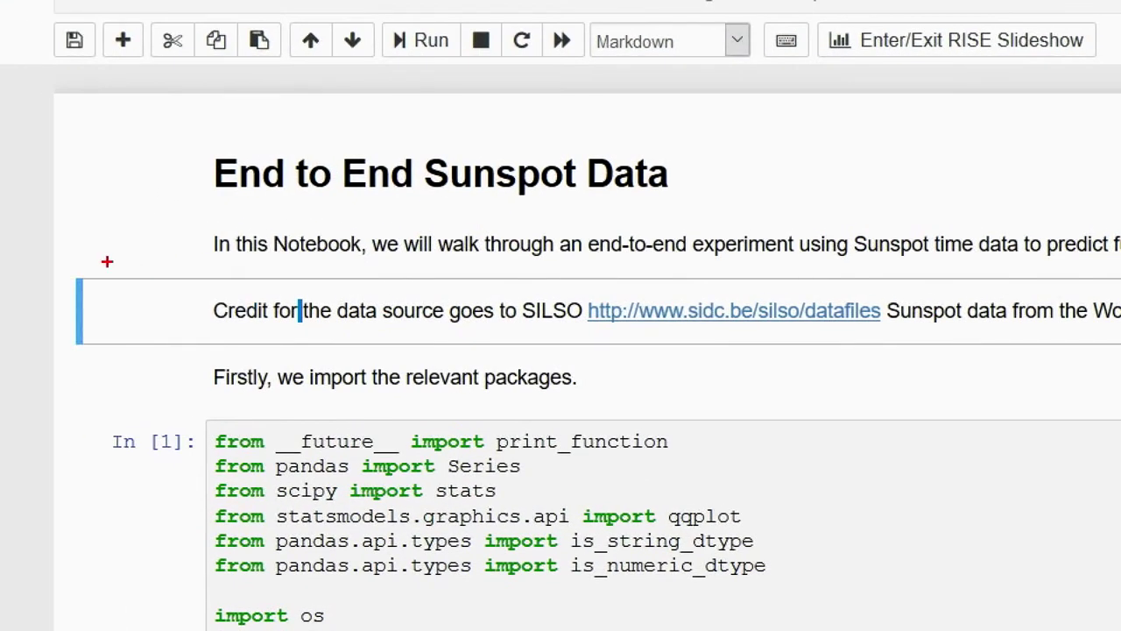
drag(125, 257, 1120, 357)
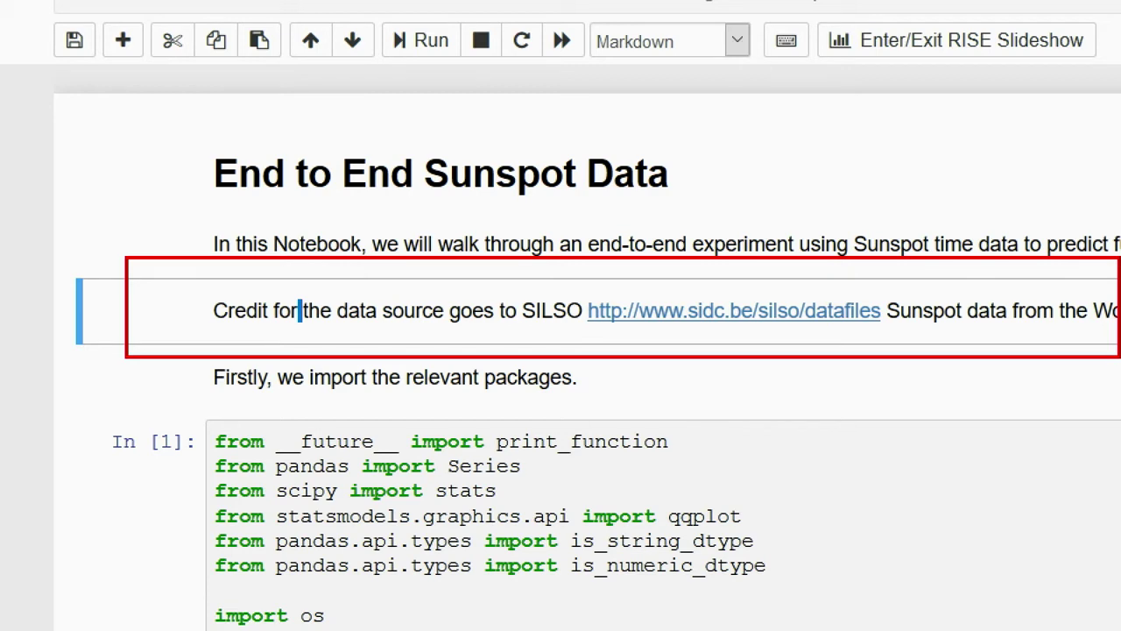
key(Escape)
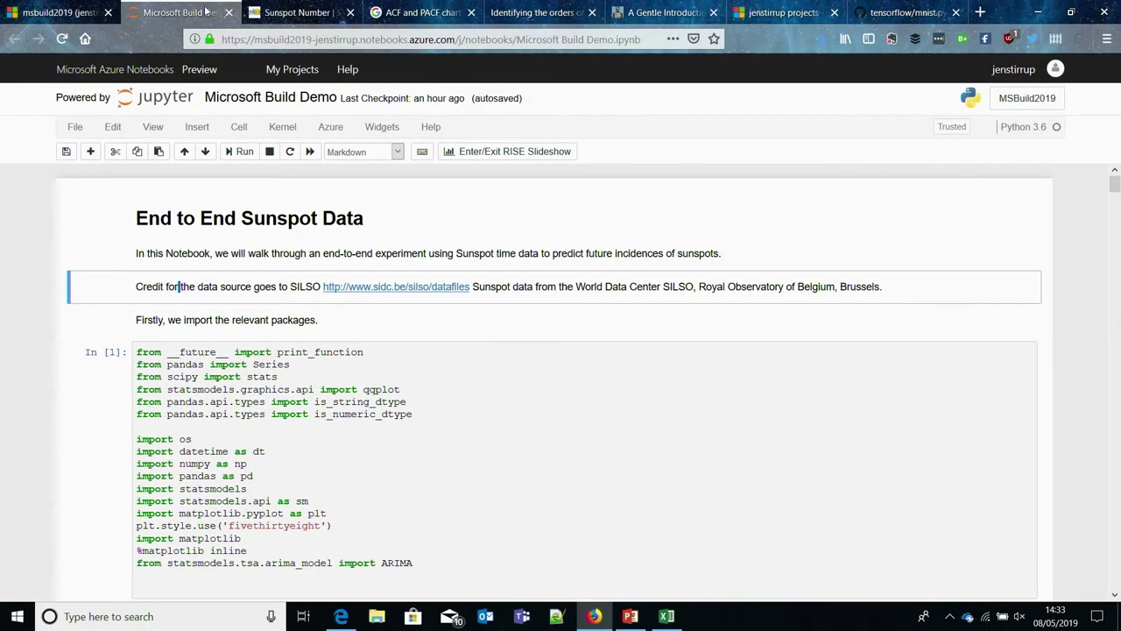
click(272, 20)
click(187, 12)
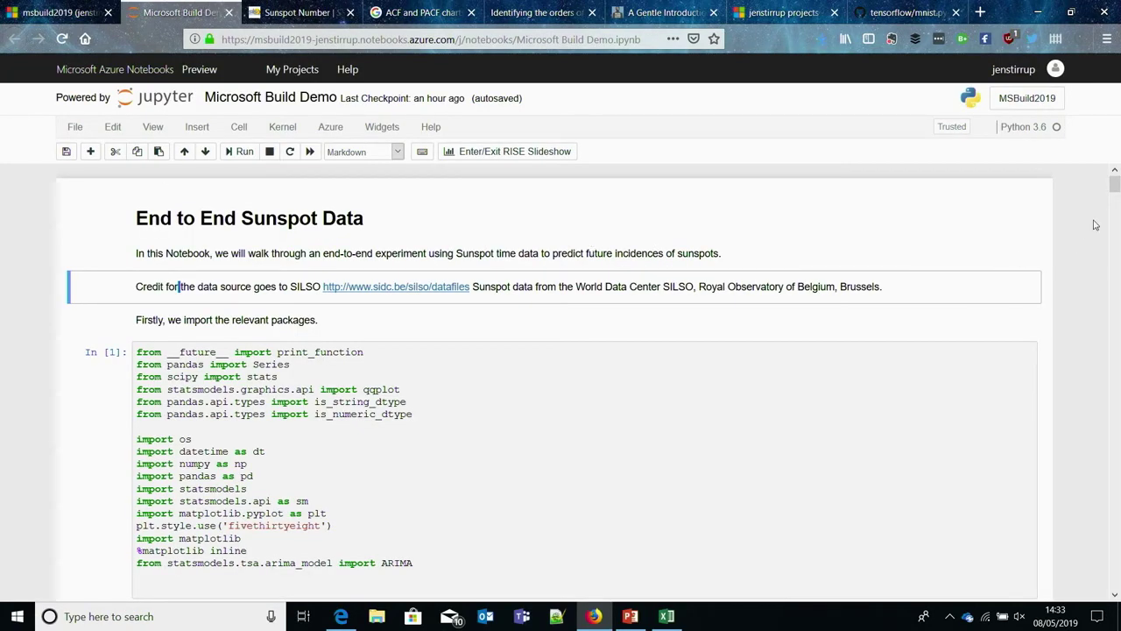
Examine the notebook's project name, Python kernel version and trusted status.
drag(1116, 190, 1116, 194)
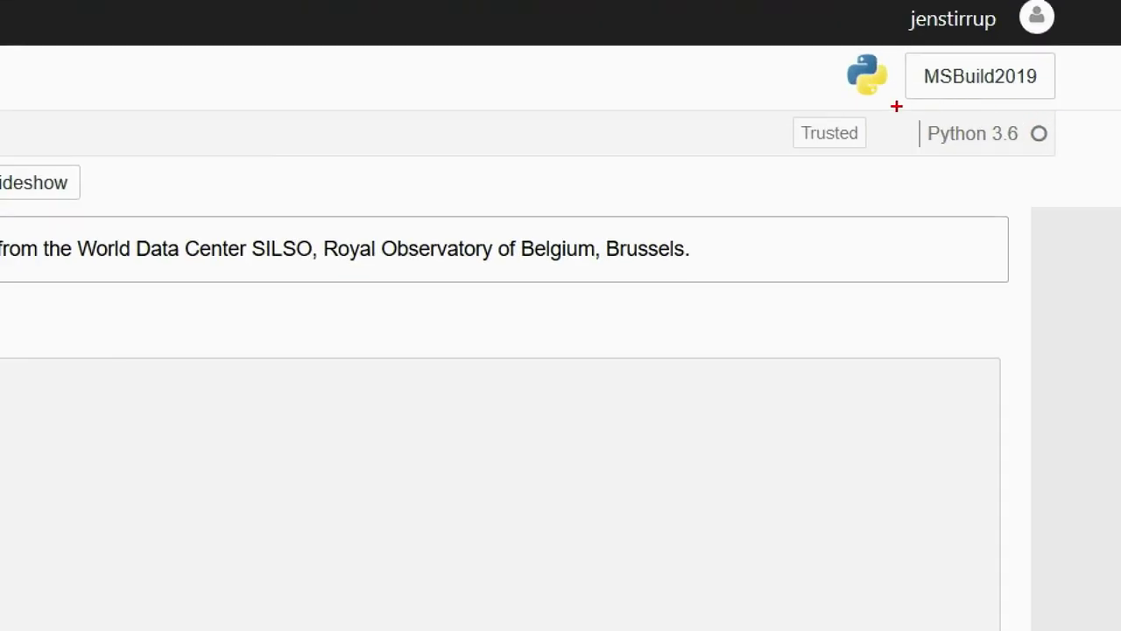
drag(902, 48, 1095, 91)
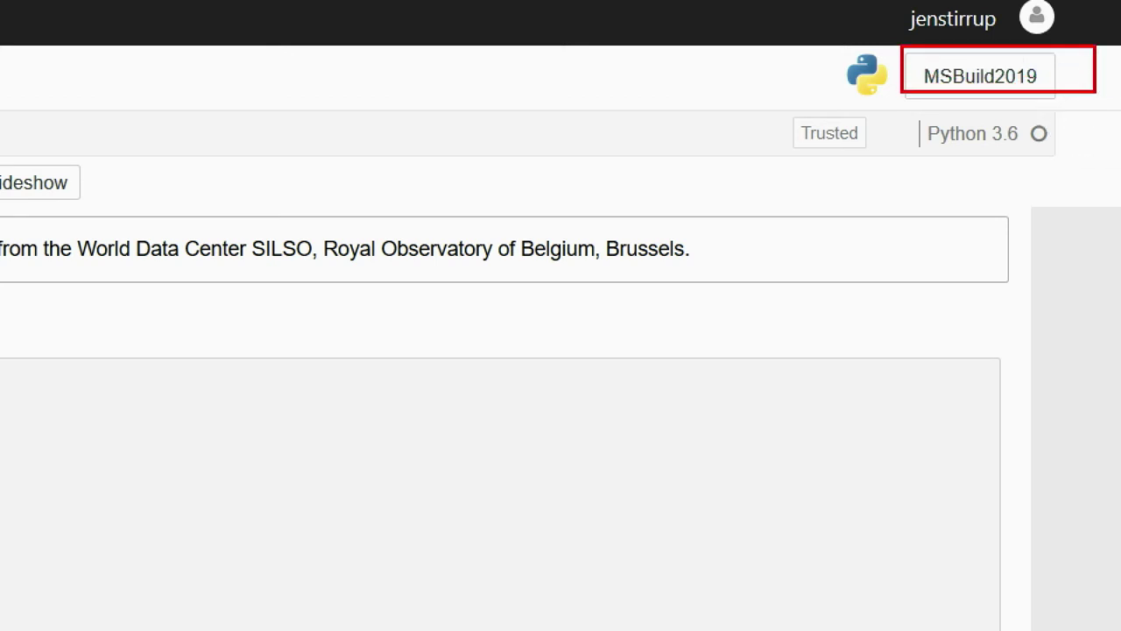
mouse_move(908, 104)
mouse_down()
mouse_move(1036, 169)
mouse_move(1067, 158)
mouse_up()
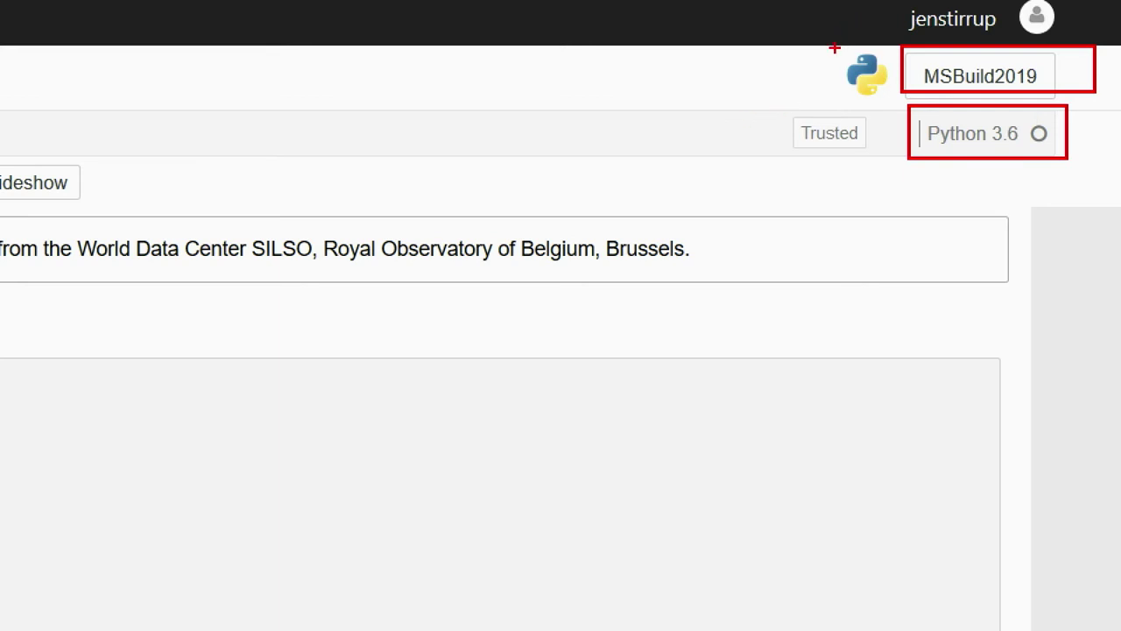
drag(780, 107, 886, 152)
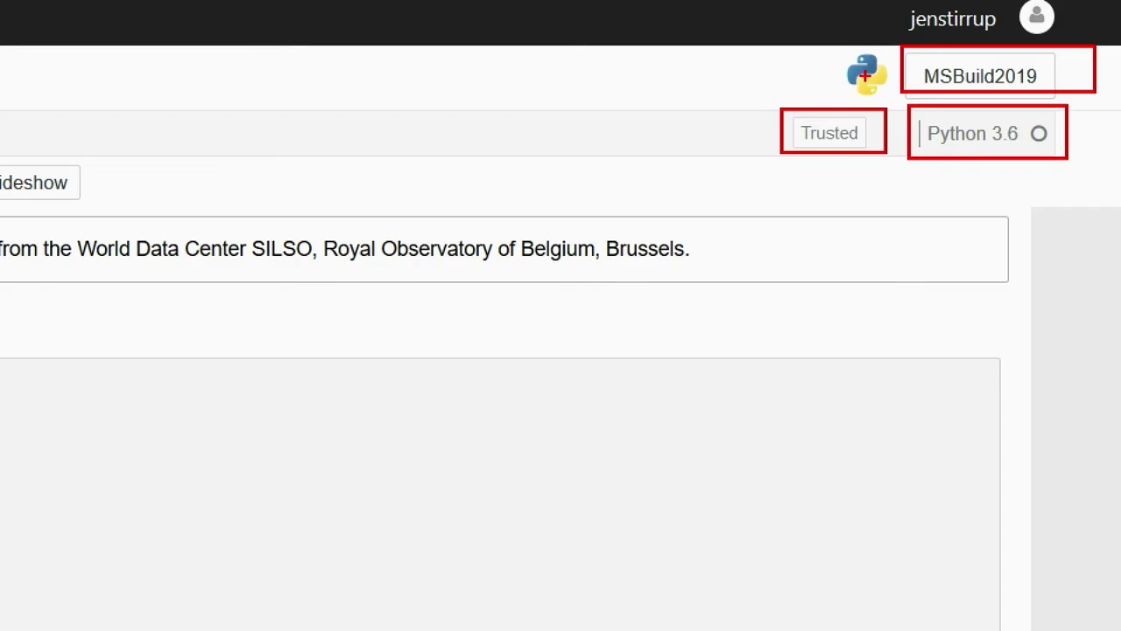
key(Escape)
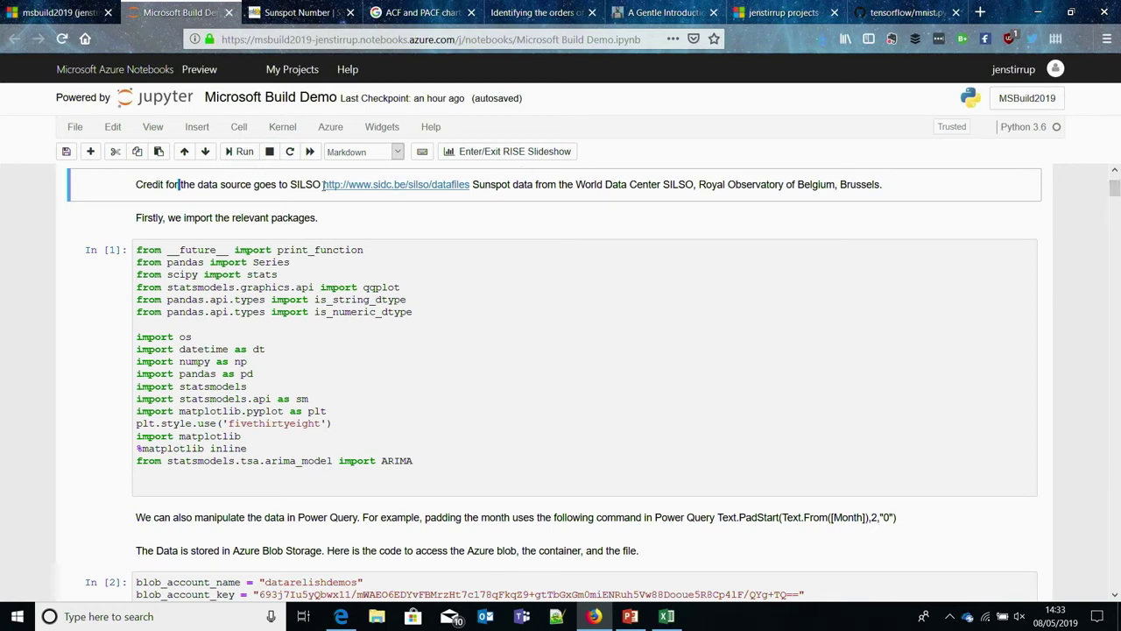
Insert a cell above "Firstly, we import the relevant packages." containing the text "This is a comment cell.".
click(295, 217)
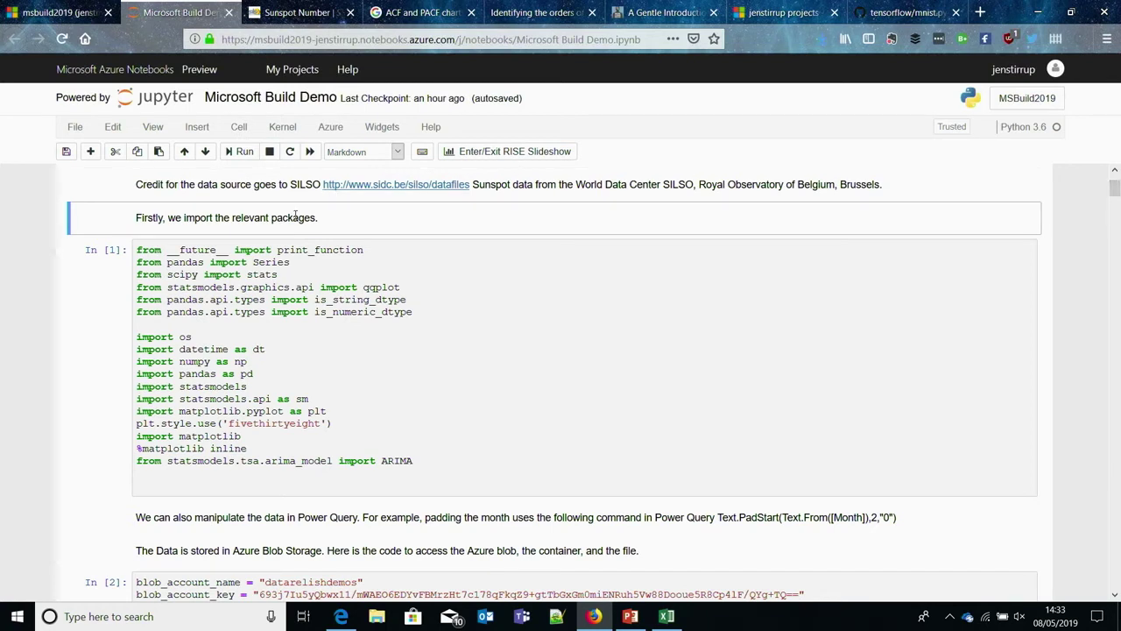
click(197, 127)
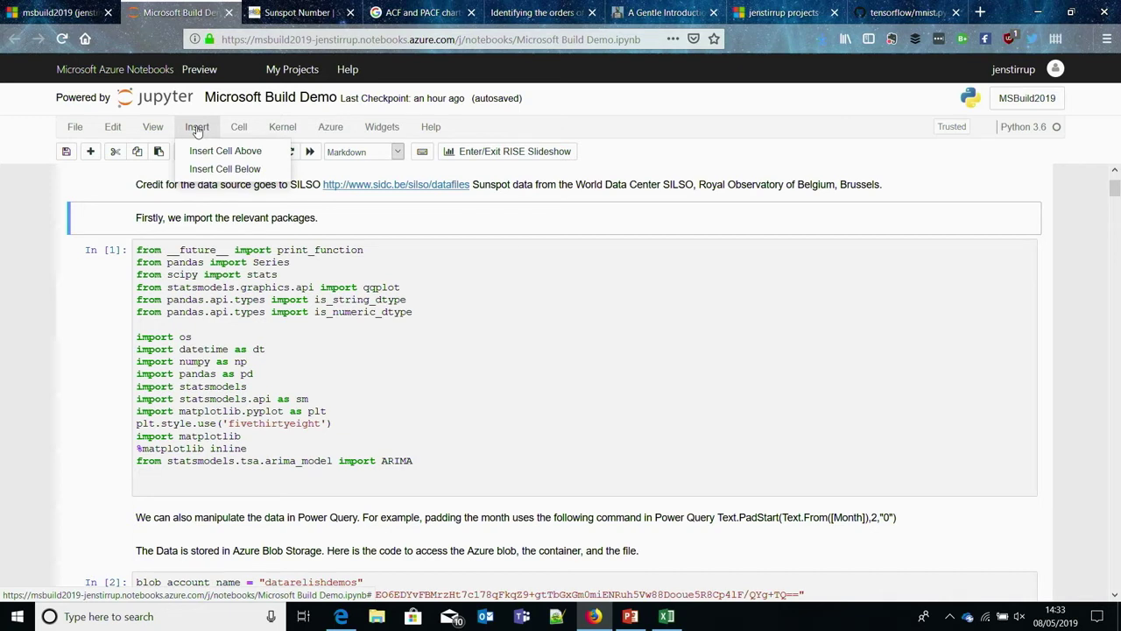
click(220, 150)
click(195, 219)
text(This is a commen)
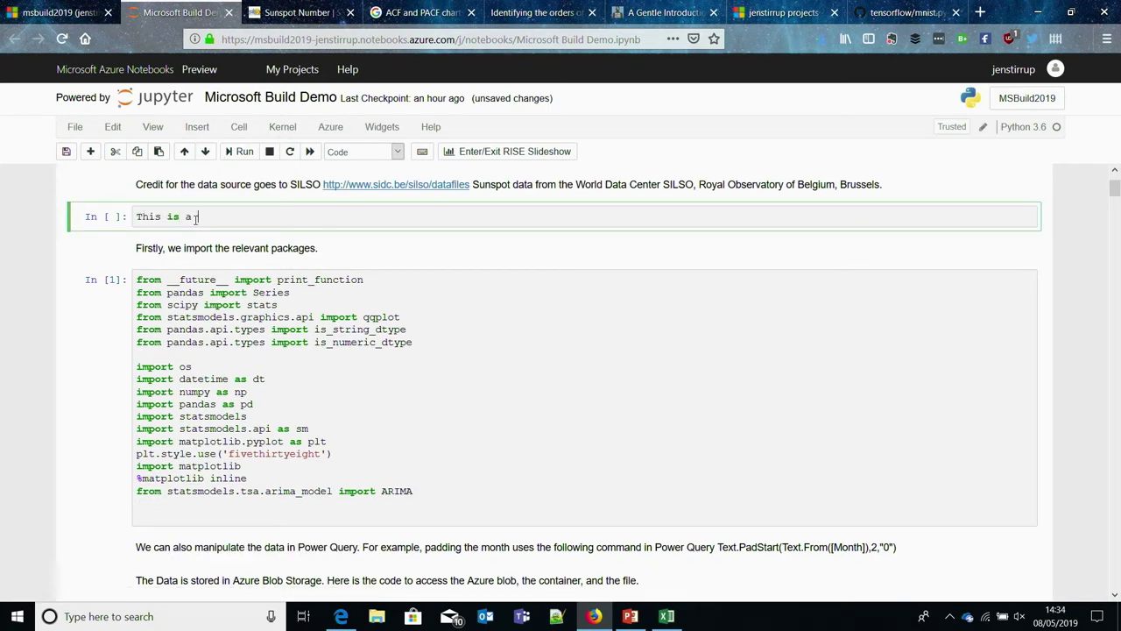
text(t cell.)
Convert the new comment cell from code to Markdown and run it.
click(396, 153)
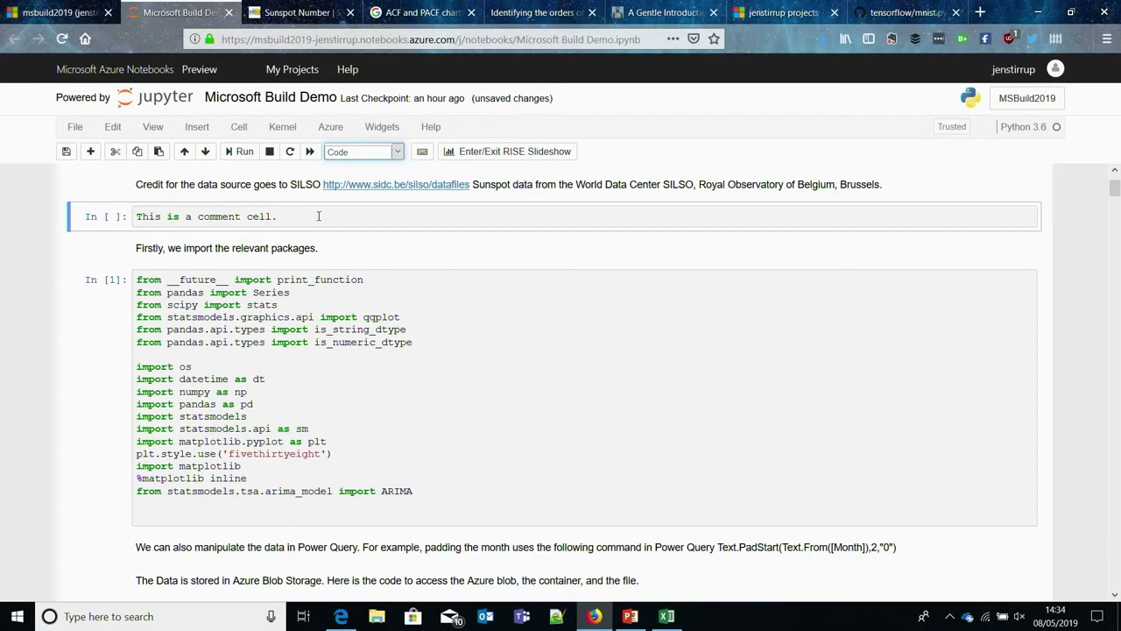
click(317, 215)
click(395, 154)
click(355, 185)
click(246, 155)
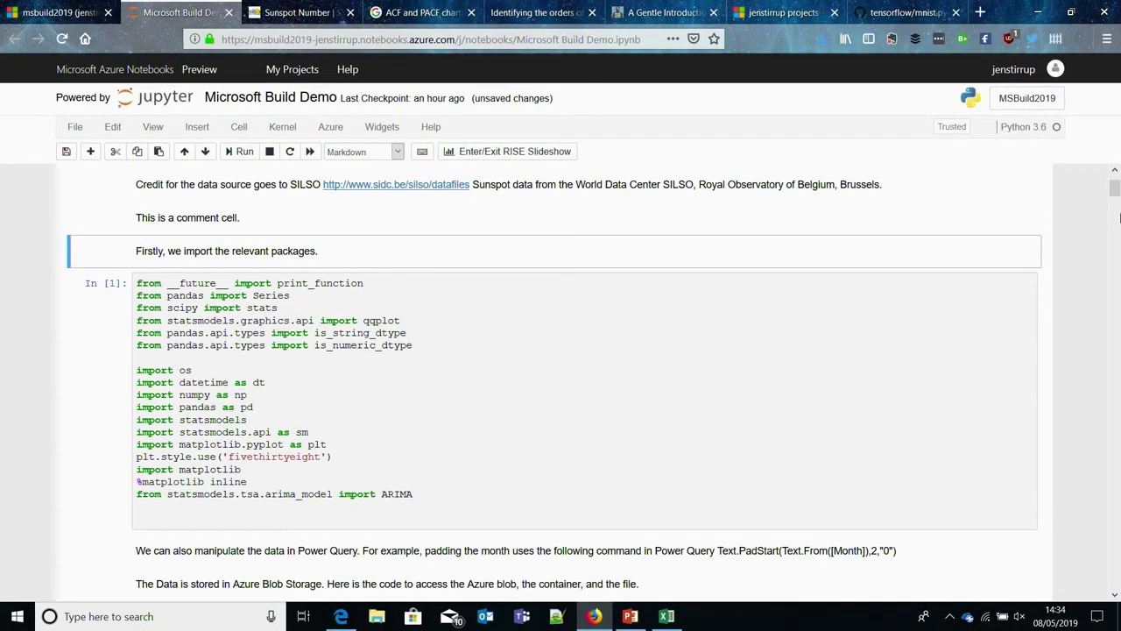
Examine the package imports in the first code cell and the variables in the blob access cell below it.
drag(1114, 187, 1116, 195)
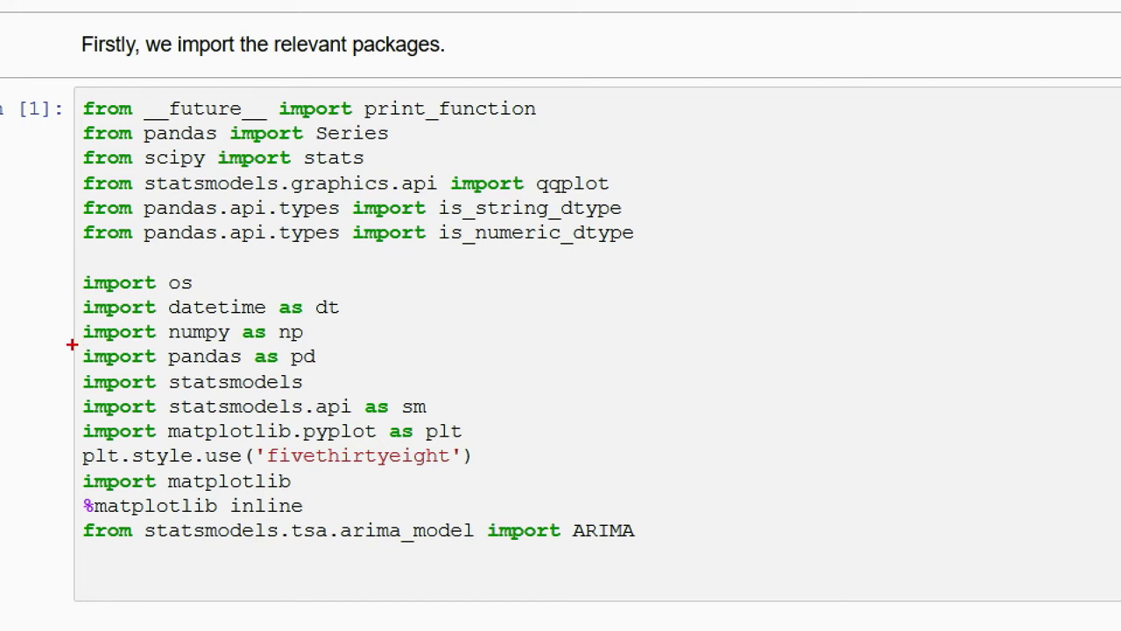
mouse_move(72, 344)
mouse_down()
mouse_move(305, 386)
mouse_move(335, 386)
mouse_move(333, 375)
mouse_up()
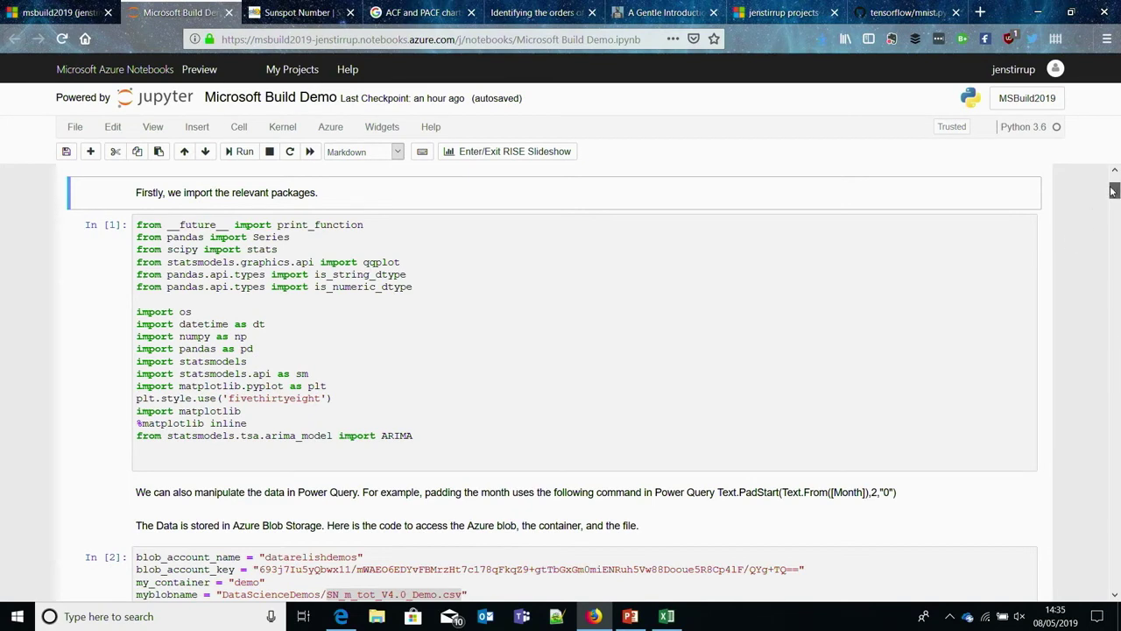
drag(1114, 191, 1113, 203)
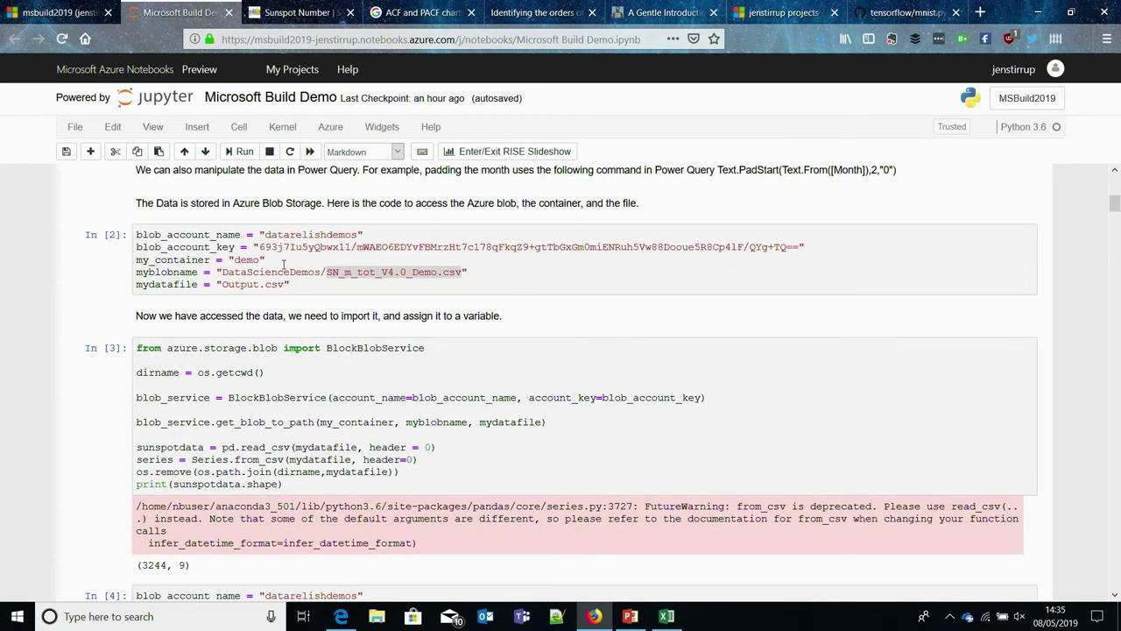
click(283, 263)
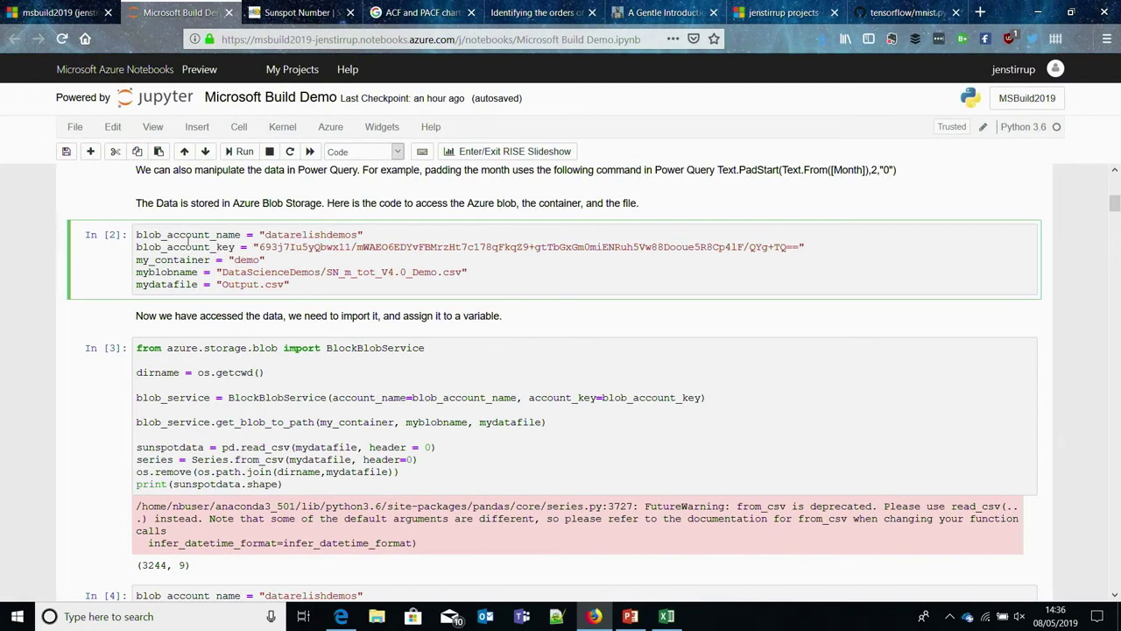
drag(137, 229, 310, 289)
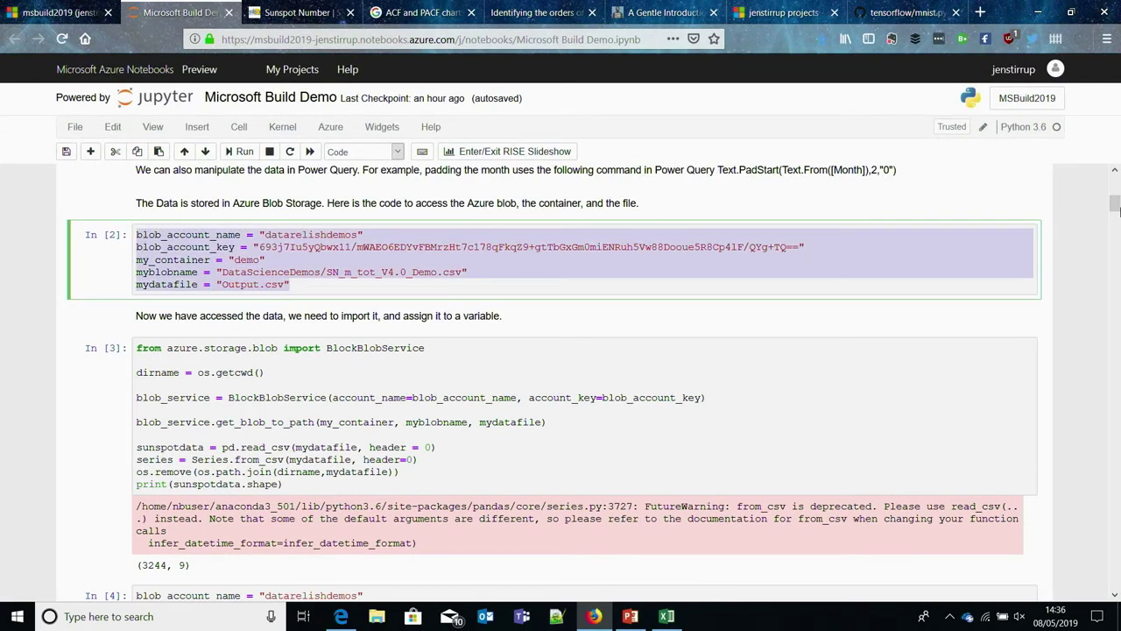
Examine the data import cell's BlockBlobService import, get_blob_to_path call with its arguments, and sunspotdata assignment from read_csv.
scroll(1115, 205, down, 1)
drag(1115, 205, 1114, 212)
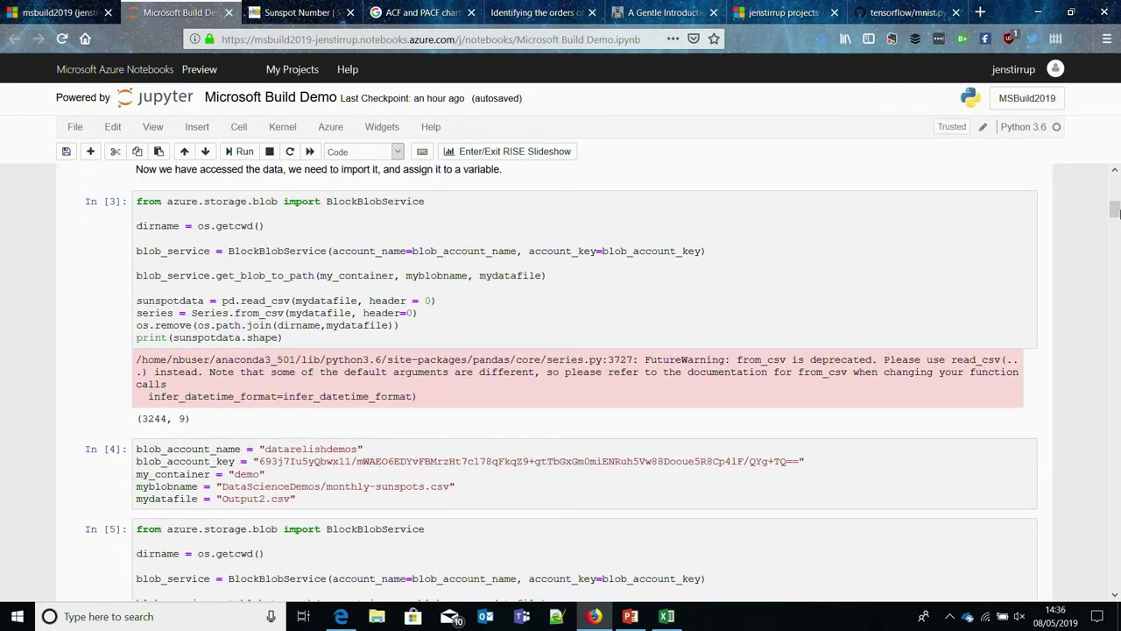
click(260, 264)
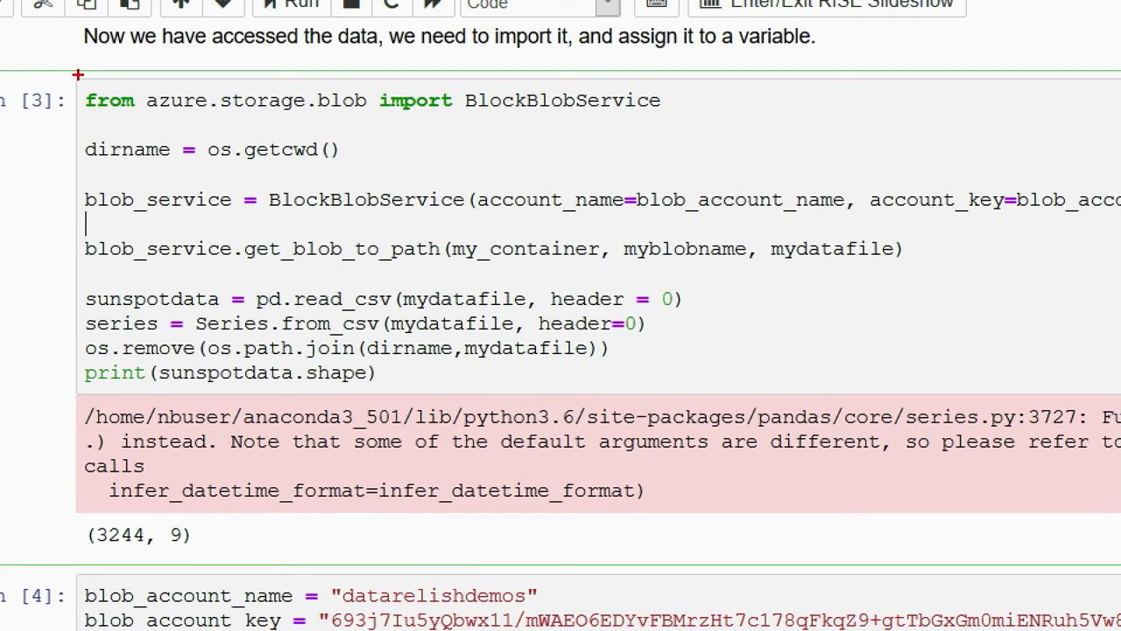
mouse_move(78, 74)
mouse_down()
mouse_move(165, 125)
mouse_move(362, 163)
mouse_move(575, 125)
mouse_move(695, 122)
mouse_up()
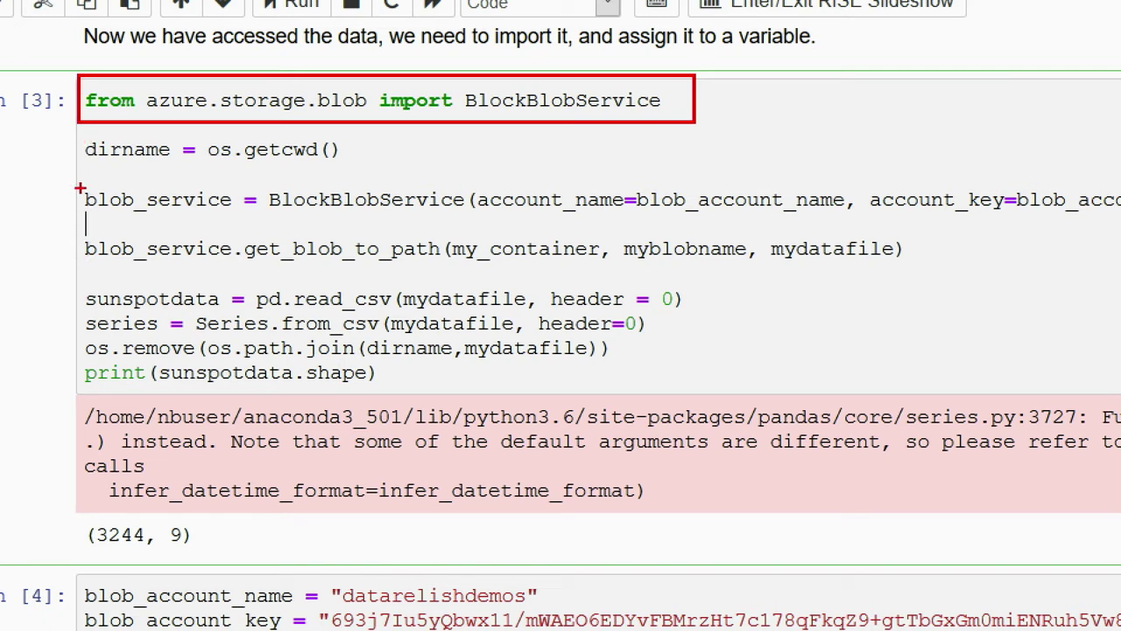
drag(80, 221, 939, 282)
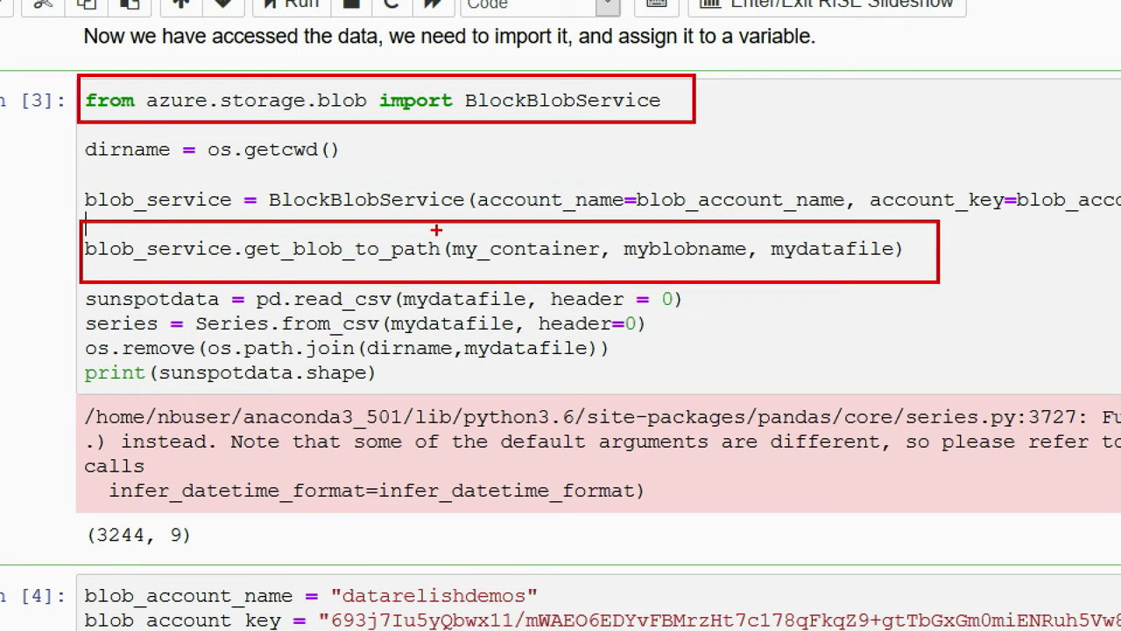
key(g)
mouse_move(442, 230)
mouse_down()
mouse_move(696, 267)
mouse_move(909, 267)
mouse_up()
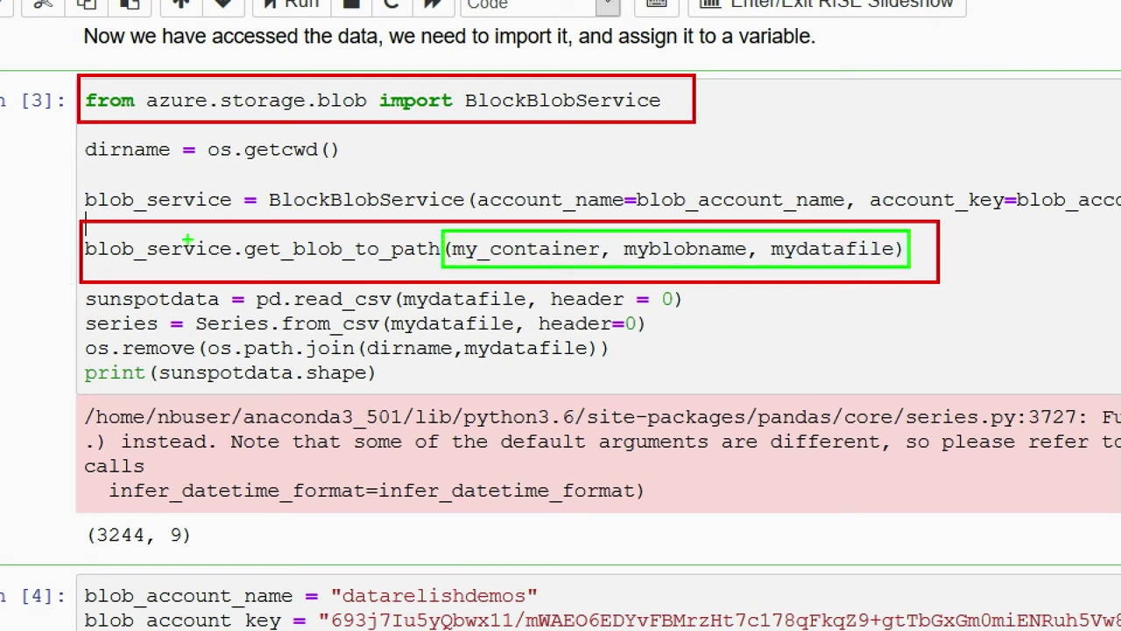
drag(236, 229, 441, 265)
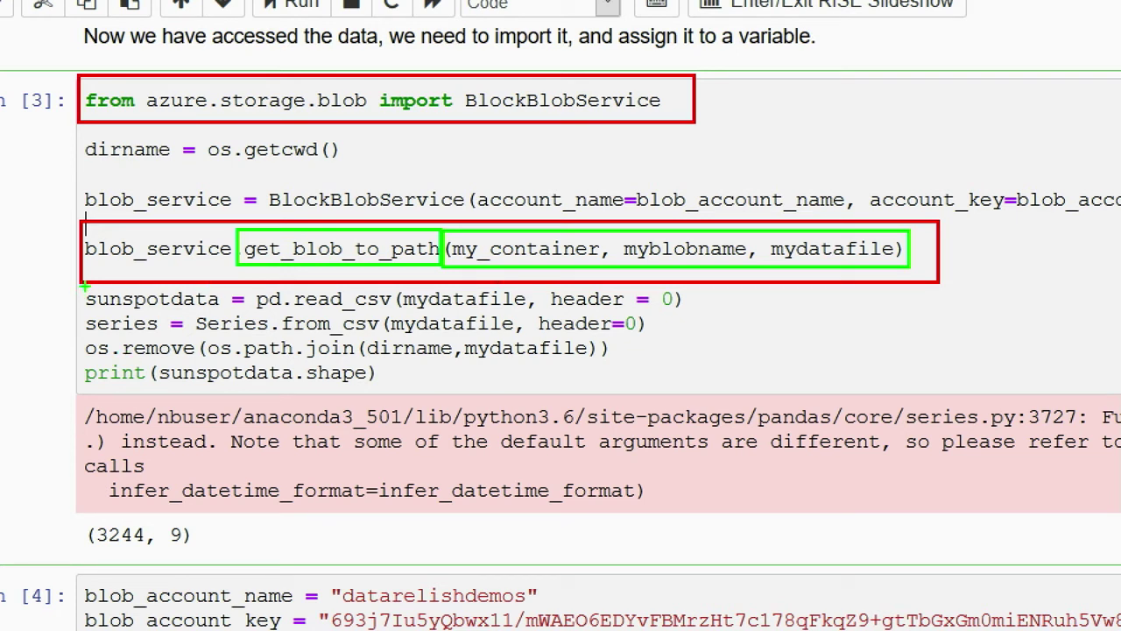
drag(85, 287, 693, 317)
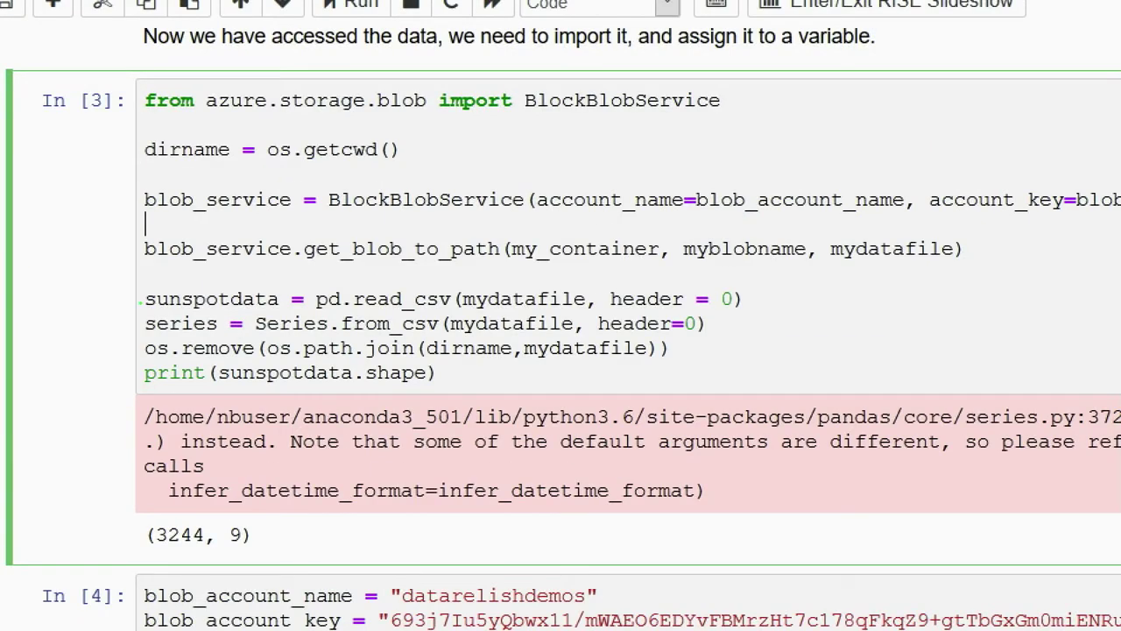
drag(138, 286, 281, 310)
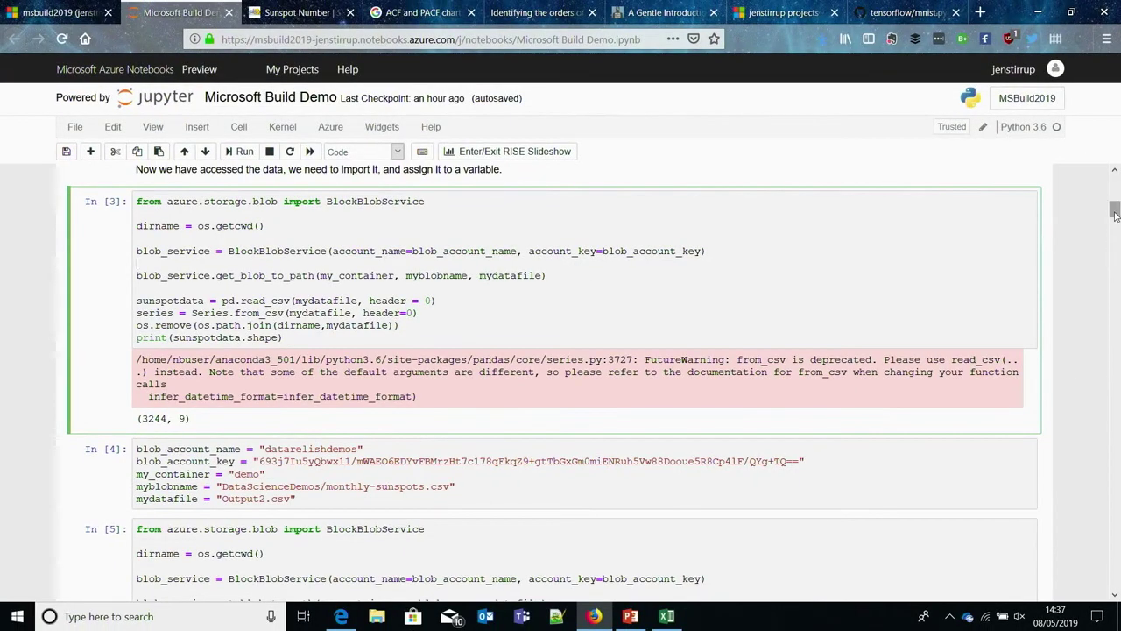
Examine the cells importing monthly-sunspots.csv and the column headings in the printed sunspotdata output.
scroll(1115, 228, down, 5)
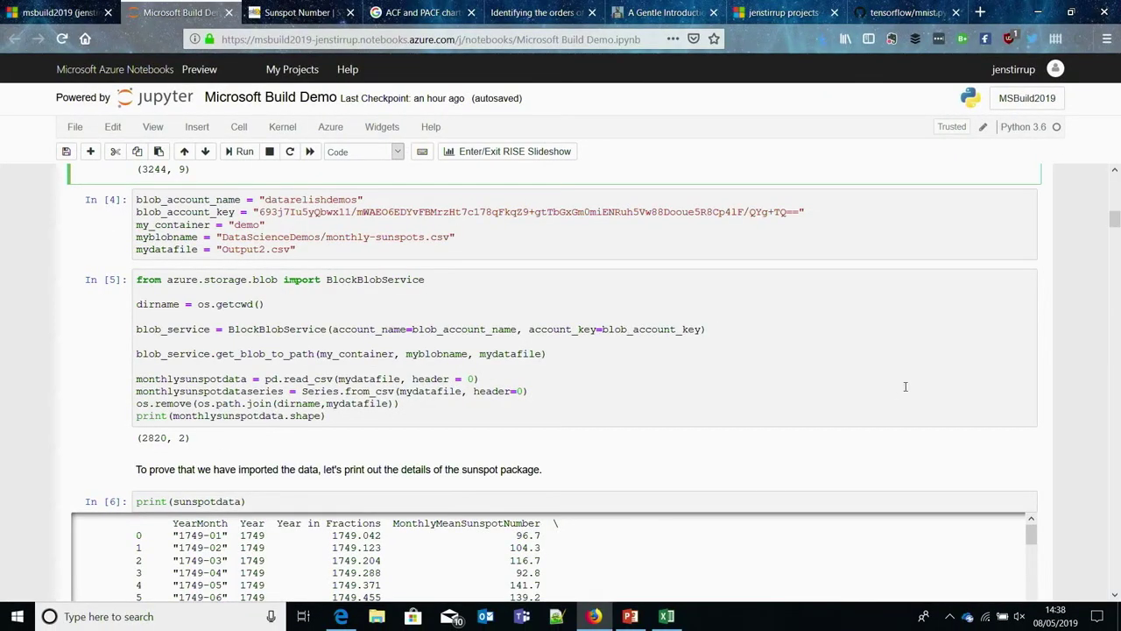
drag(1115, 226, 1114, 233)
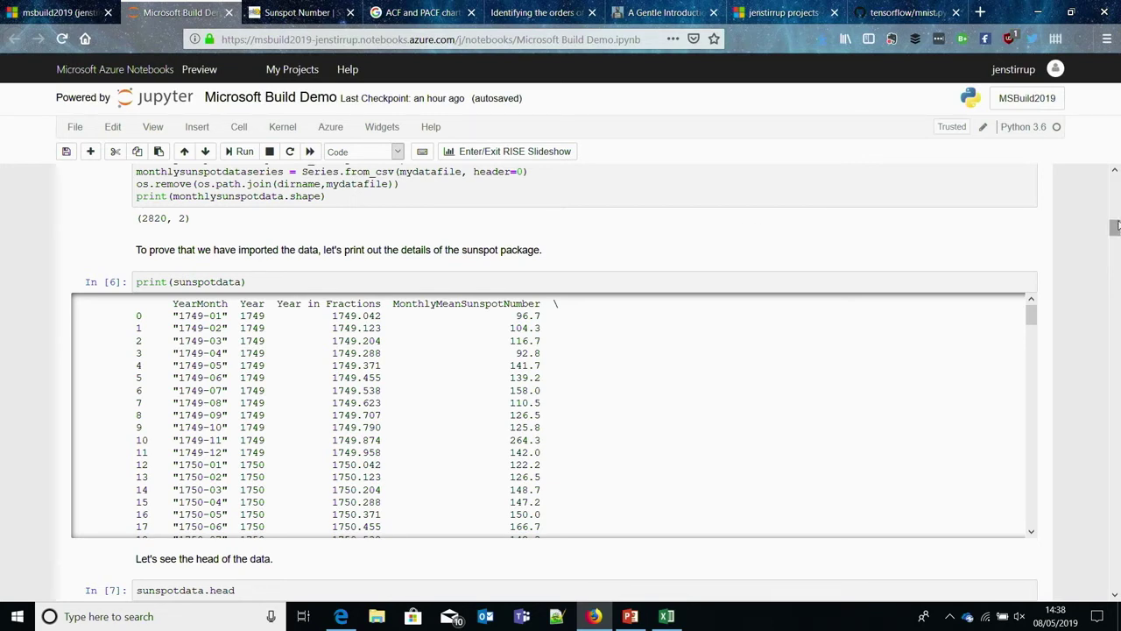
drag(1114, 226, 1114, 229)
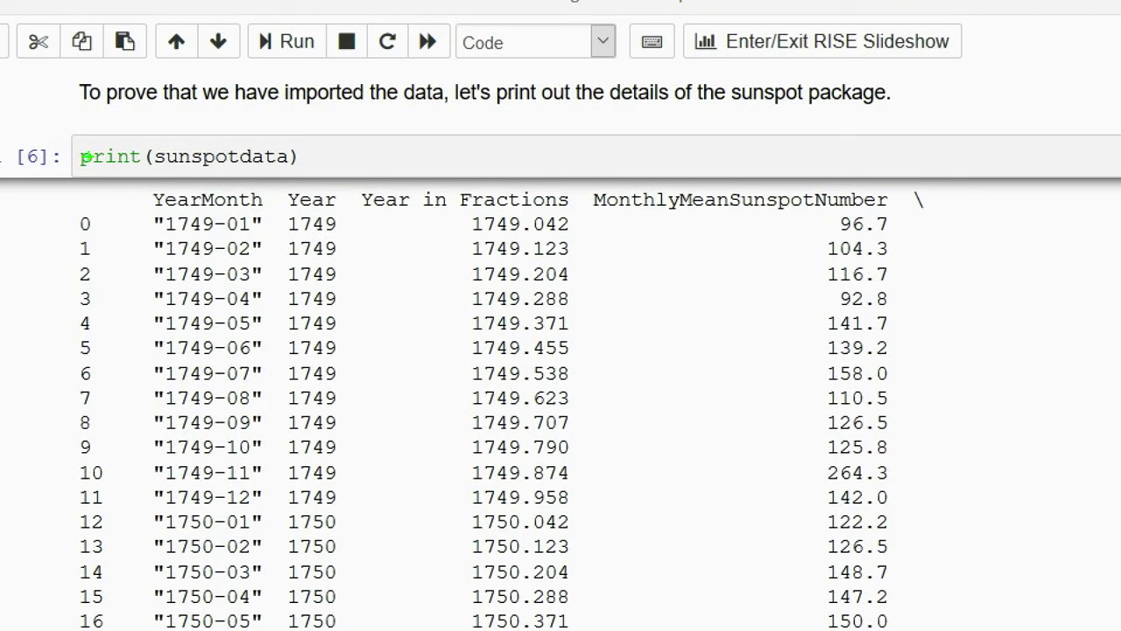
drag(133, 182, 914, 219)
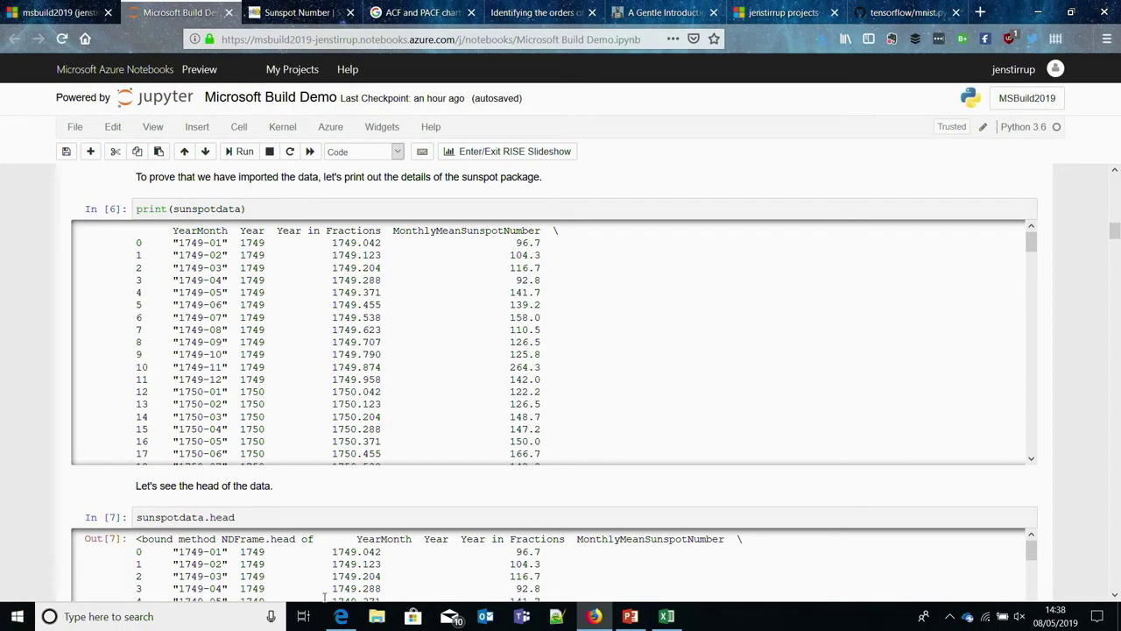
Switch to the sunspot data worksheet in Excel and examine its column headings from YearMonth to MonthlyMeanSunspotNumber.
click(666, 615)
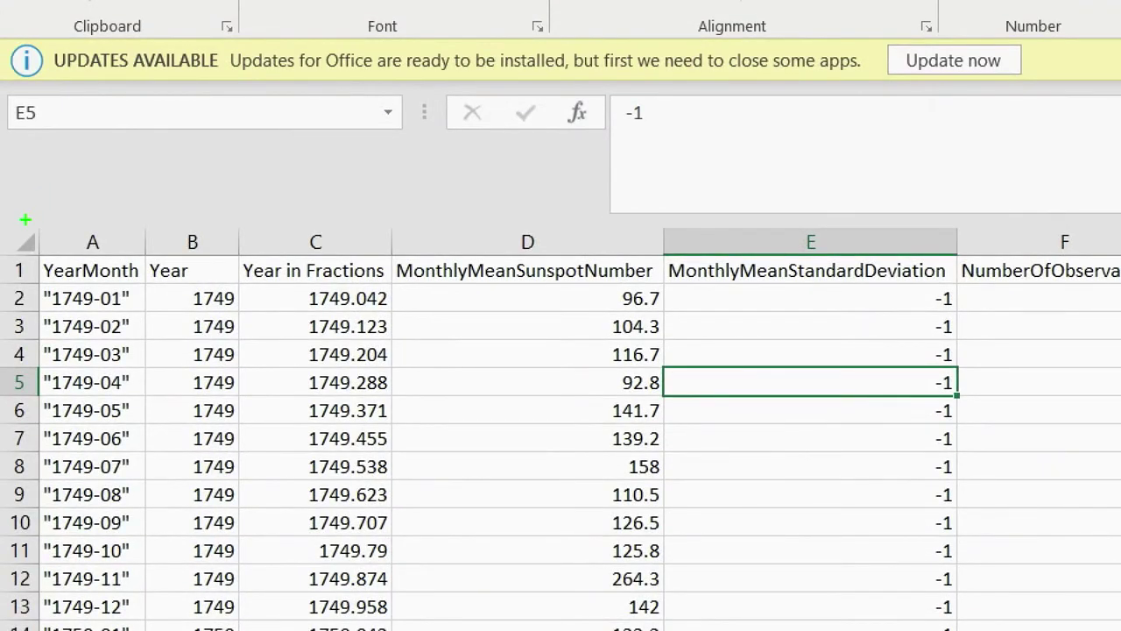
drag(25, 219, 733, 306)
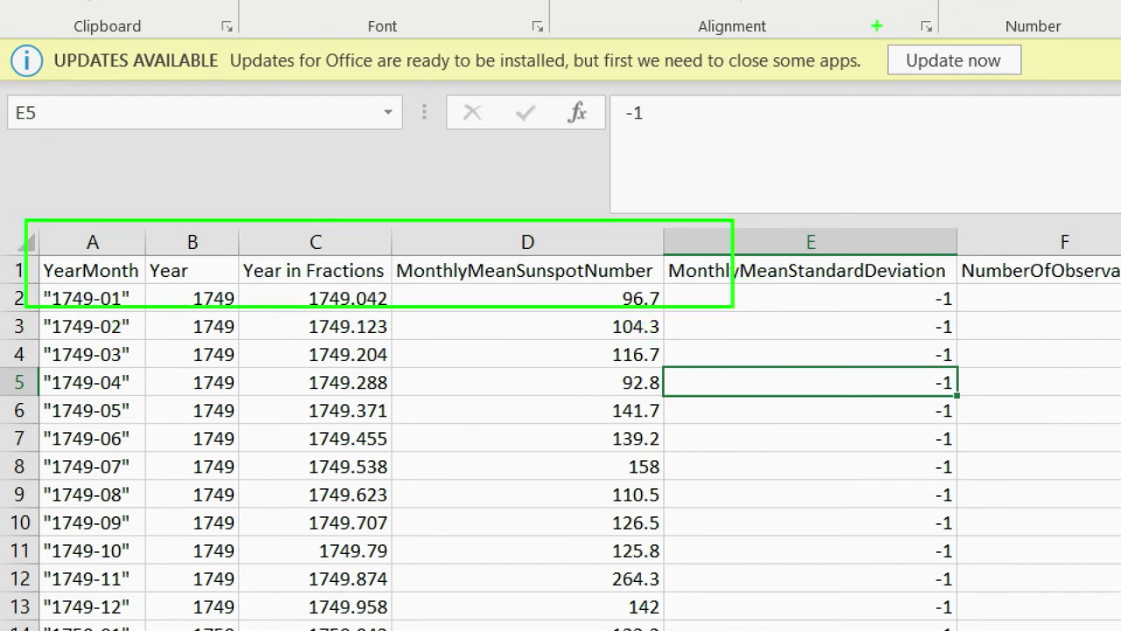
Return from the Excel worksheet to the notebook and examine the sunspotdata.head output and the sunspotdata.describe(include='all') cell with its column headings.
drag(873, 25, 1045, 93)
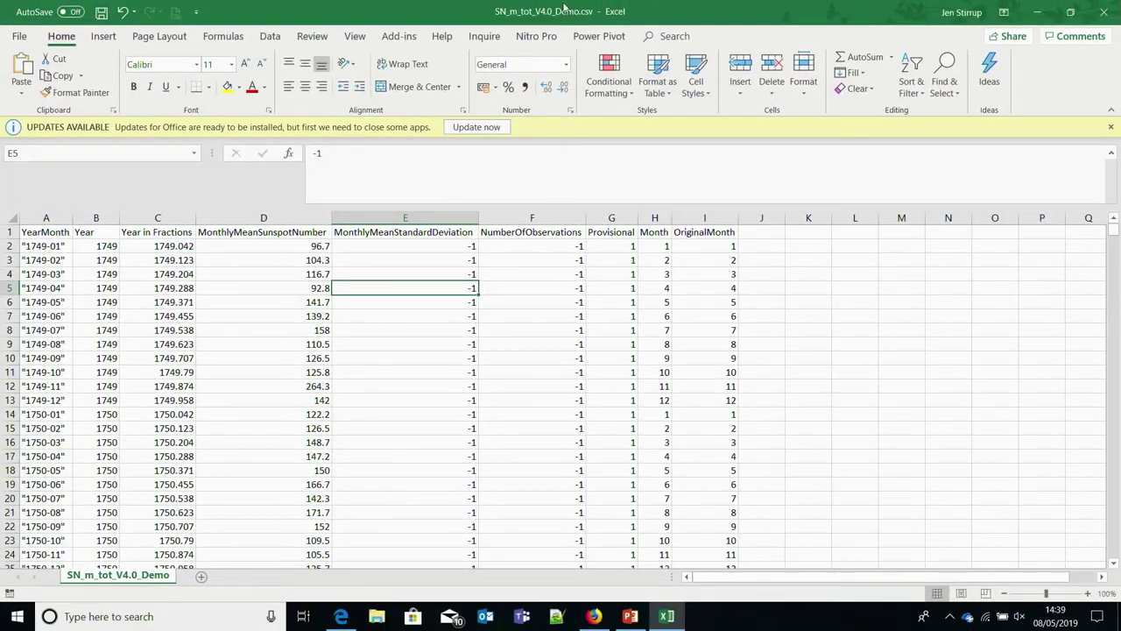
click(1035, 14)
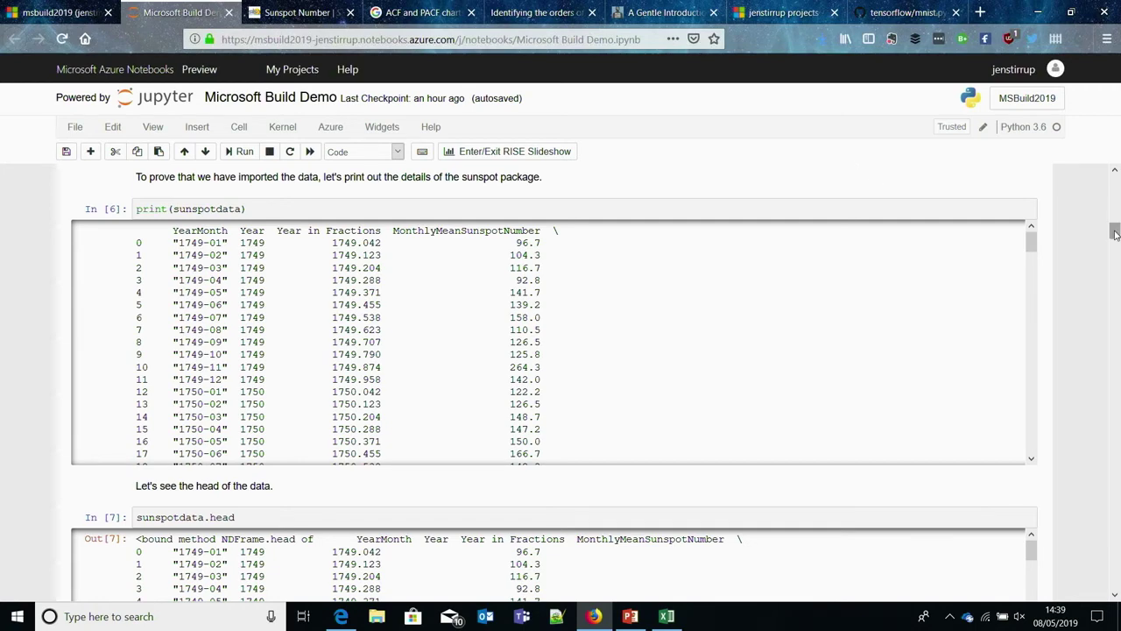
drag(1114, 232, 1115, 247)
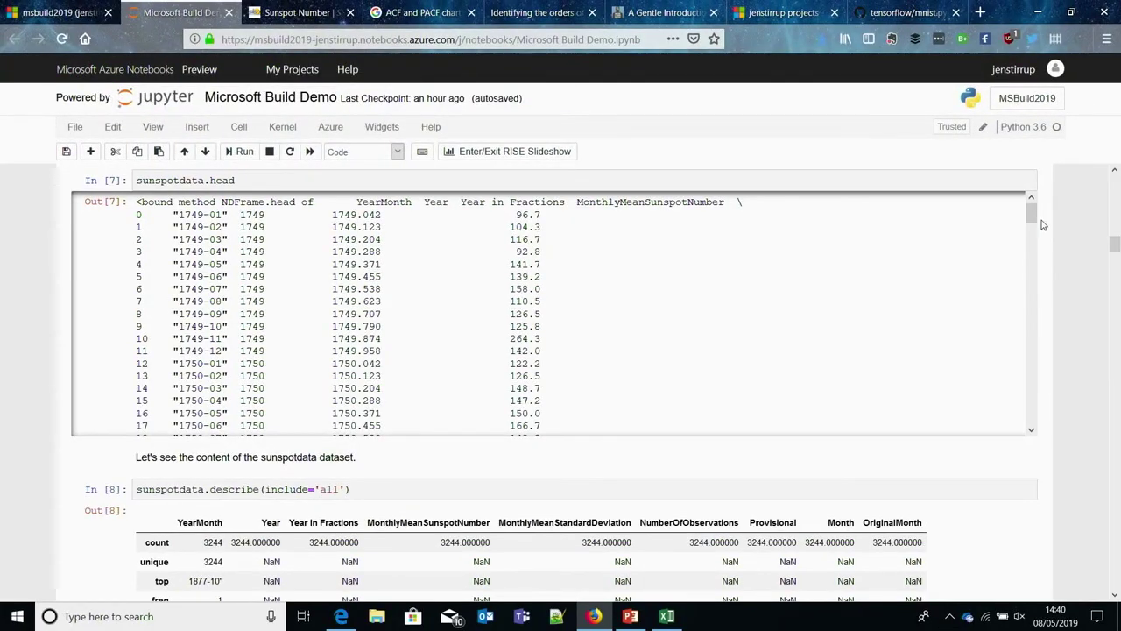
drag(1114, 244, 1114, 254)
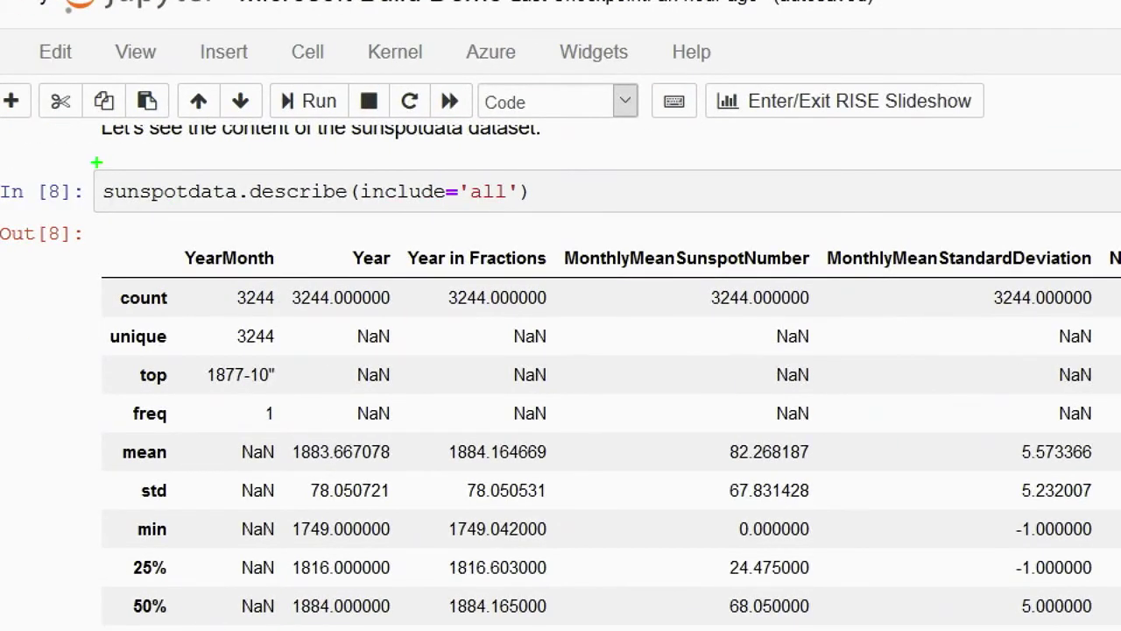
mouse_move(114, 156)
mouse_down()
mouse_move(522, 240)
mouse_move(542, 238)
mouse_move(546, 210)
mouse_up()
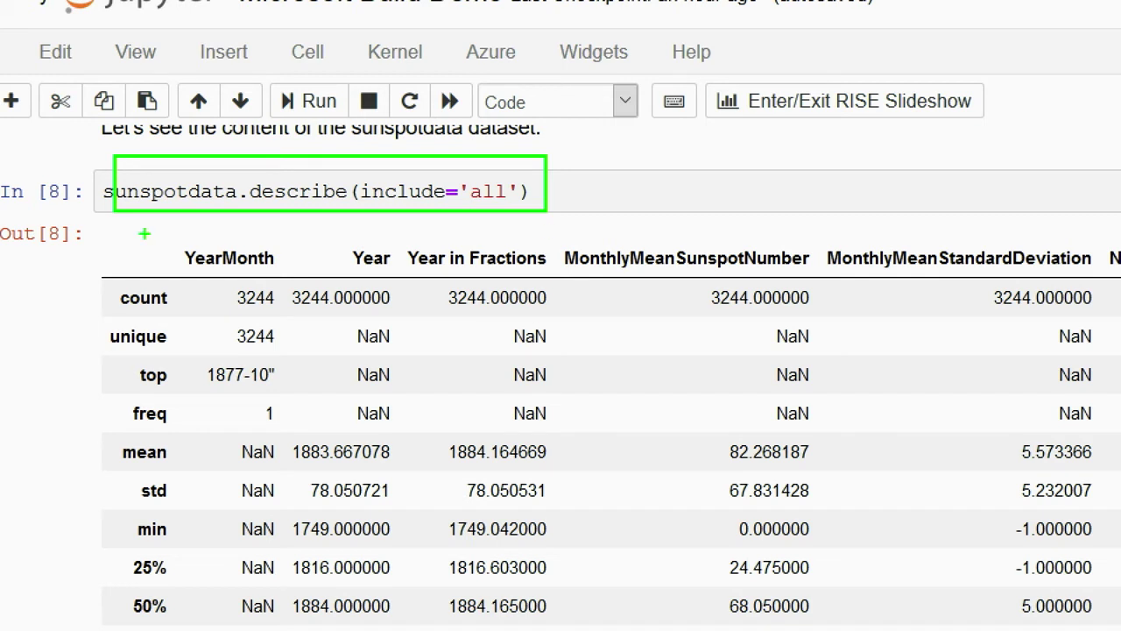
mouse_move(170, 232)
mouse_down()
mouse_move(646, 293)
mouse_move(807, 278)
mouse_up()
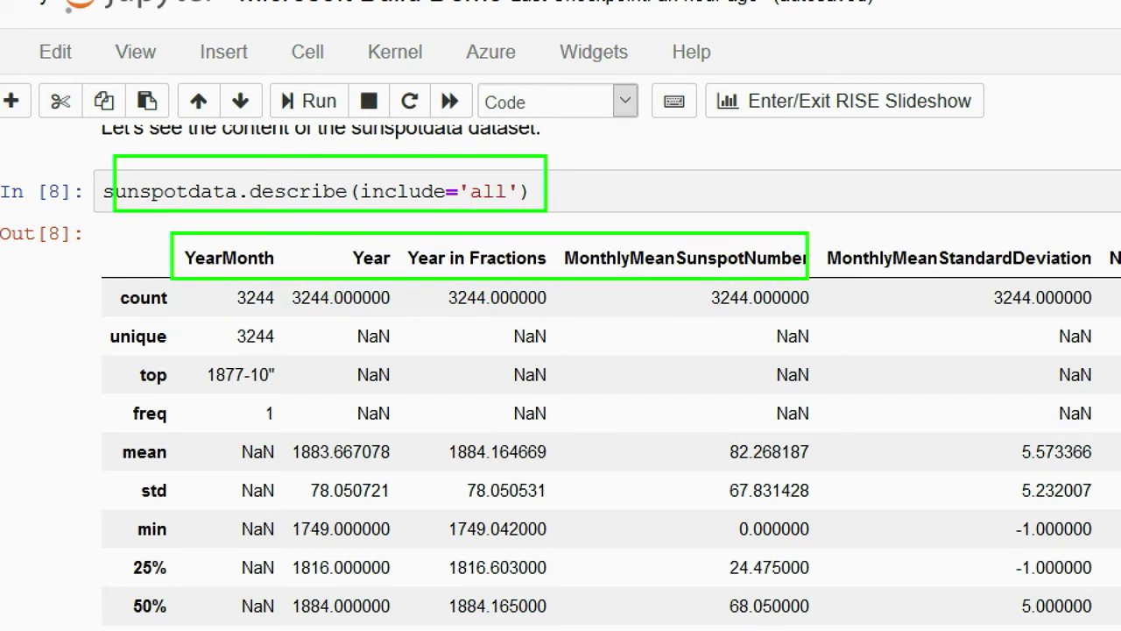
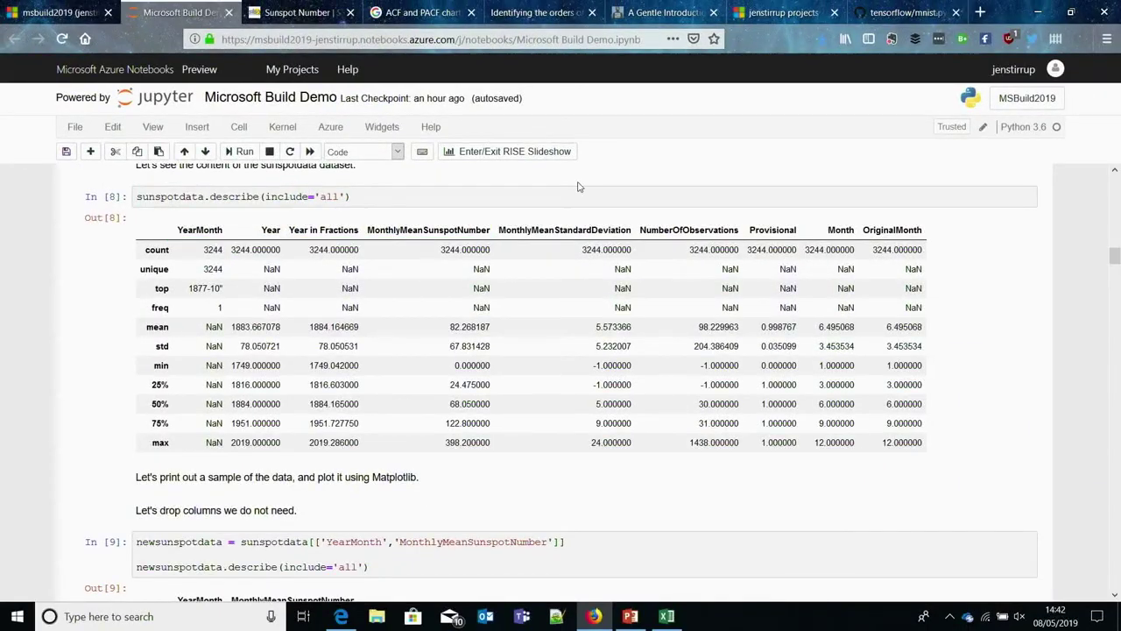
Examine the cell that keeps only YearMonth and MonthlyMeanSunspotNumber in newsunspotdata, comparing it with the full describe output above.
drag(1115, 253, 1115, 272)
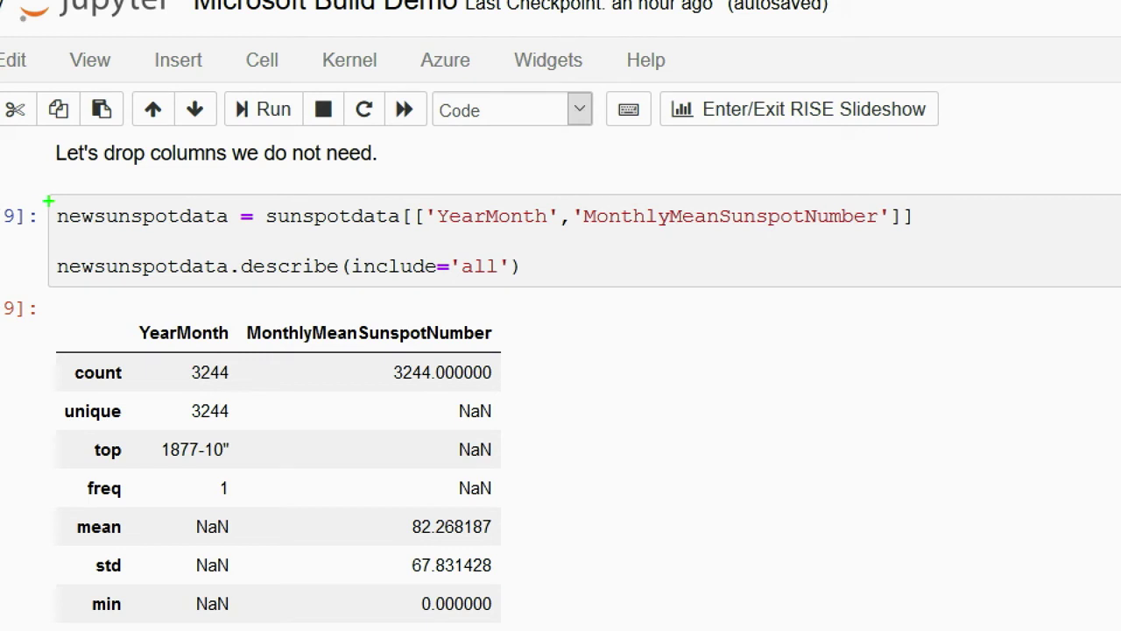
mouse_move(50, 199)
mouse_down()
mouse_move(169, 226)
mouse_move(240, 226)
mouse_up()
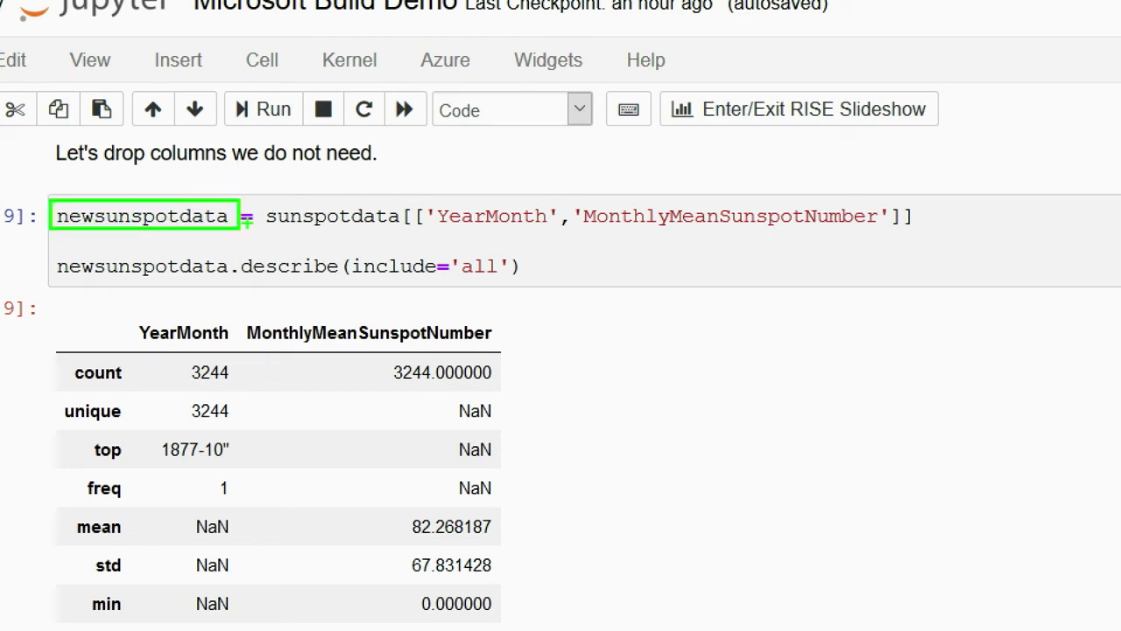
mouse_move(261, 202)
mouse_down()
mouse_move(608, 229)
mouse_move(926, 235)
mouse_up()
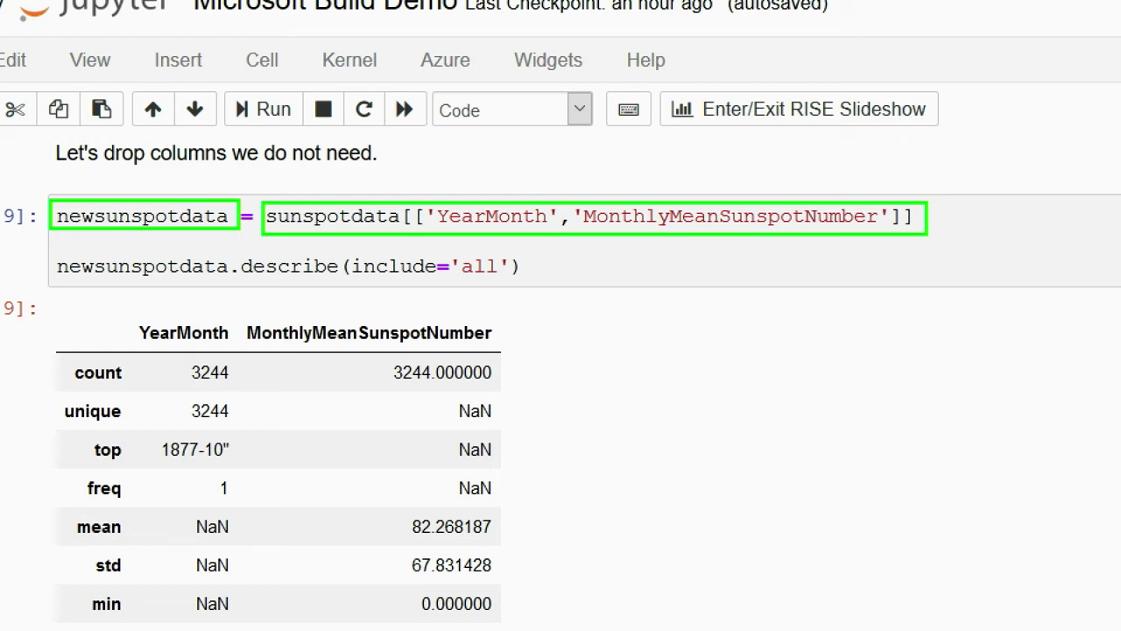
key(Escape)
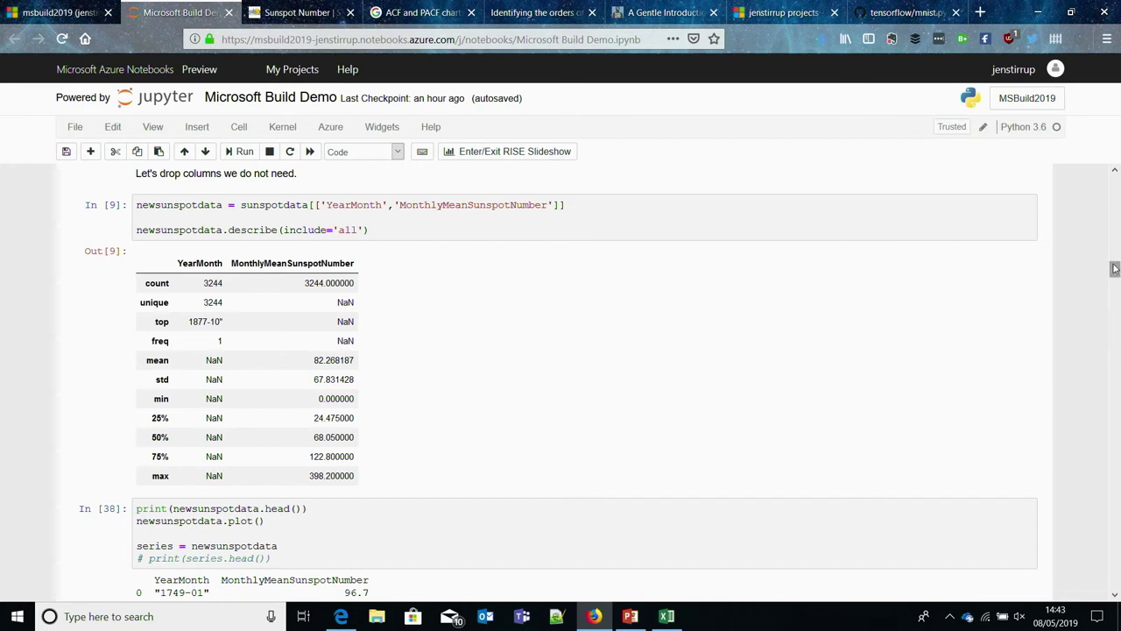
drag(1115, 269, 1115, 255)
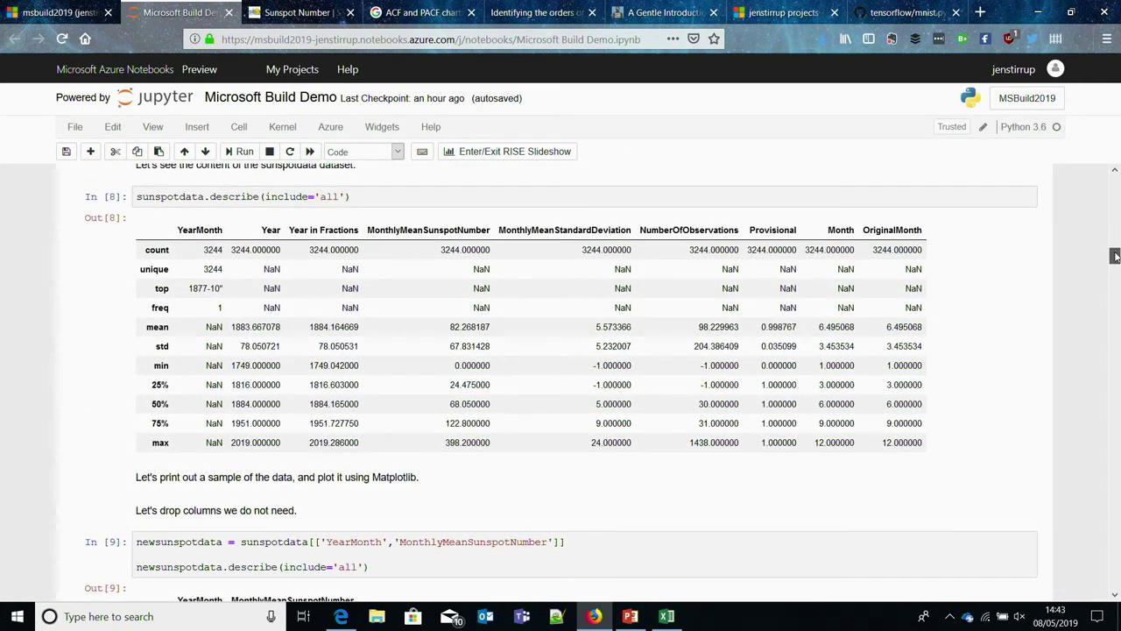
Examine the printed first rows of newsunspotdata and the MonthlyMeanSunspotNumber line plot below them.
drag(1115, 255, 1114, 281)
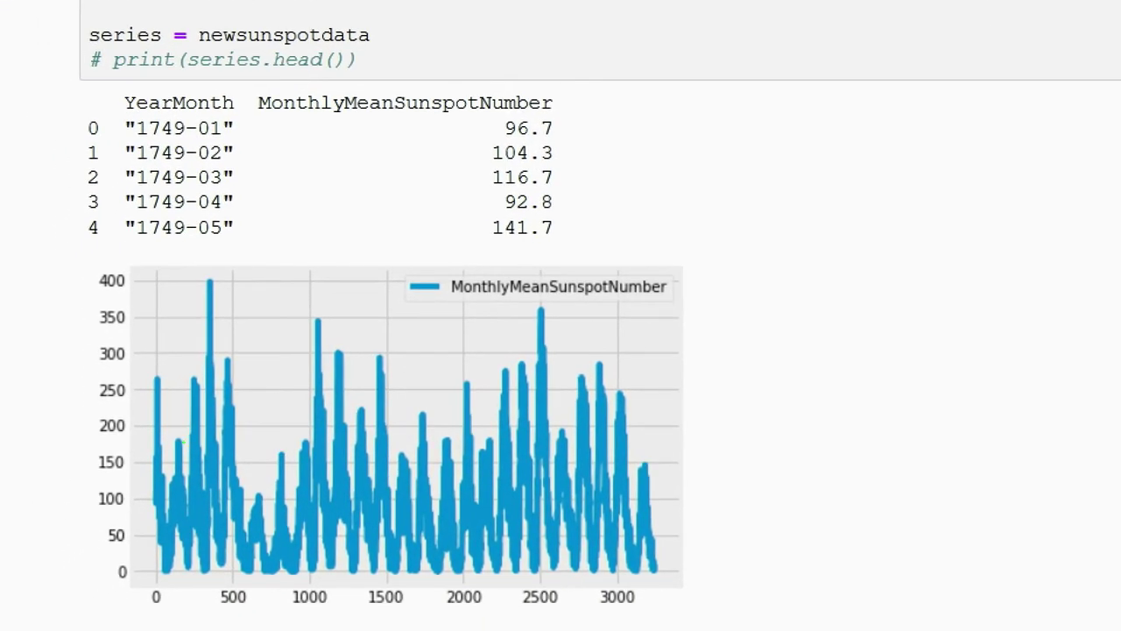
mouse_move(68, 85)
mouse_down()
mouse_move(499, 234)
mouse_move(572, 247)
mouse_up()
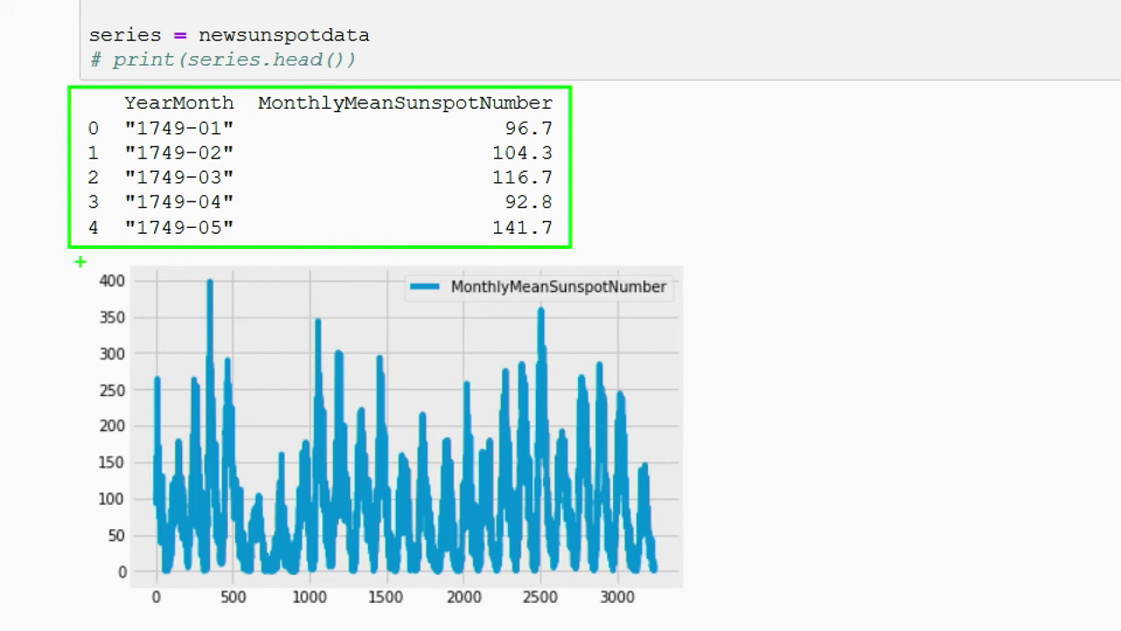
mouse_move(80, 253)
mouse_down()
mouse_move(443, 373)
mouse_move(755, 398)
mouse_move(738, 585)
mouse_up()
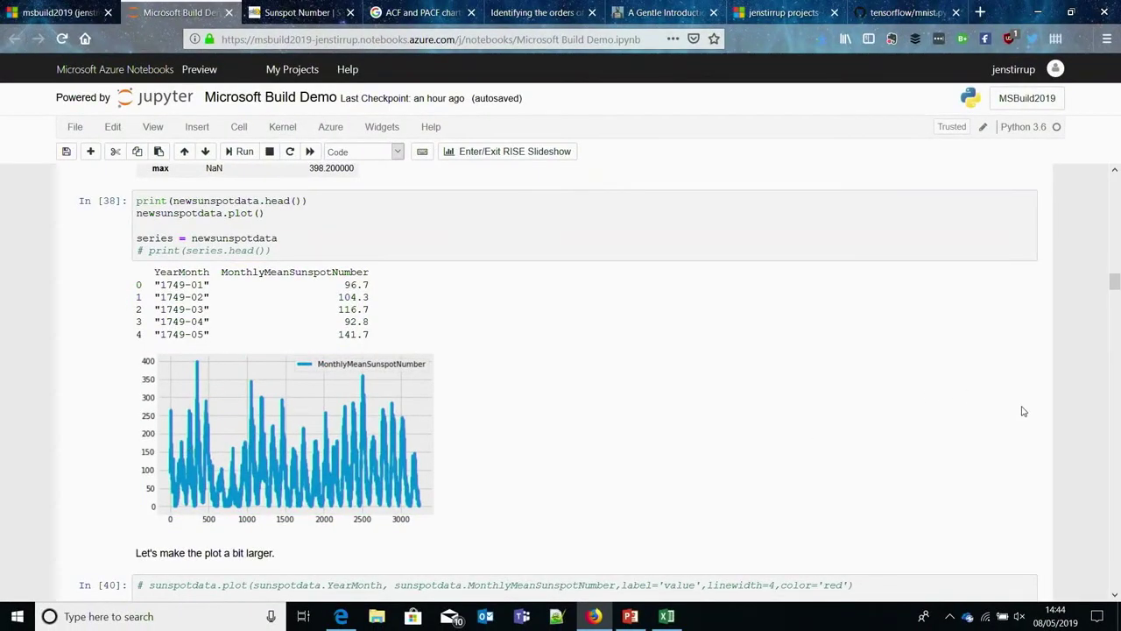
Examine the newsunspotdata train/test split cell with the 0.7 factor and the two-colour training and testing plot of the monthly series.
drag(1115, 285, 1116, 347)
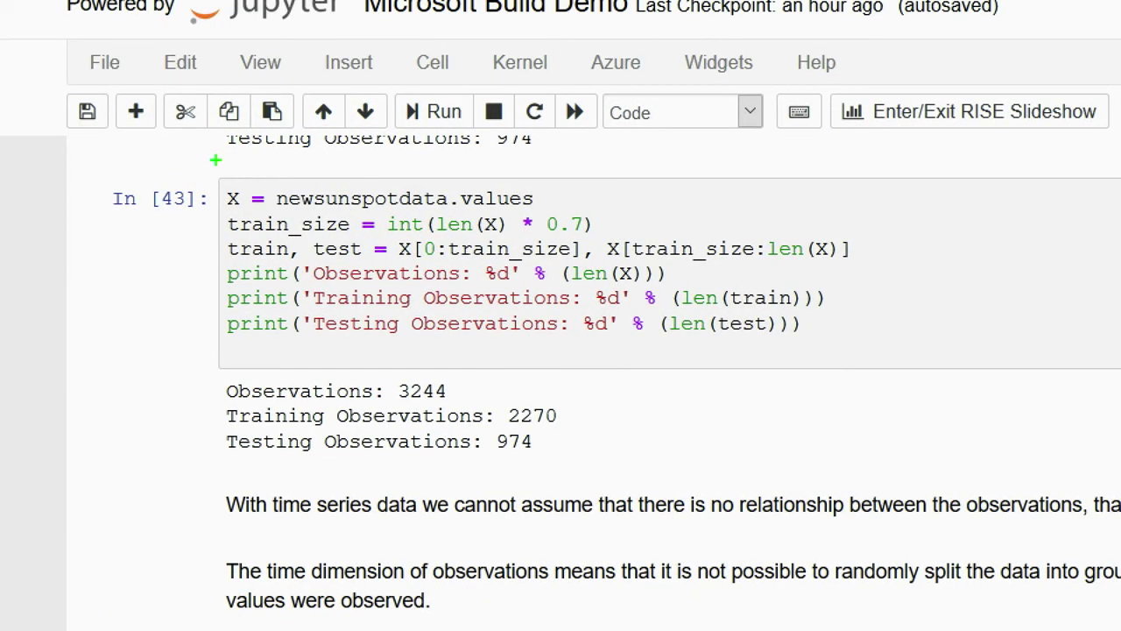
mouse_move(212, 171)
mouse_down()
mouse_move(686, 253)
mouse_move(913, 323)
mouse_move(909, 379)
mouse_move(904, 356)
mouse_up()
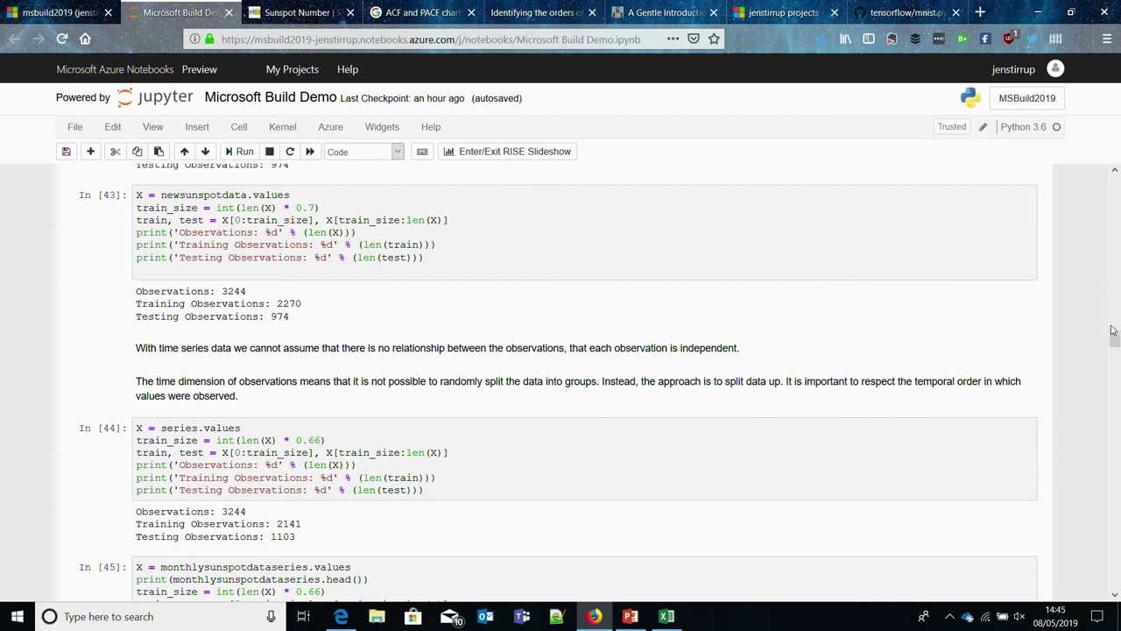
drag(1115, 340, 1114, 352)
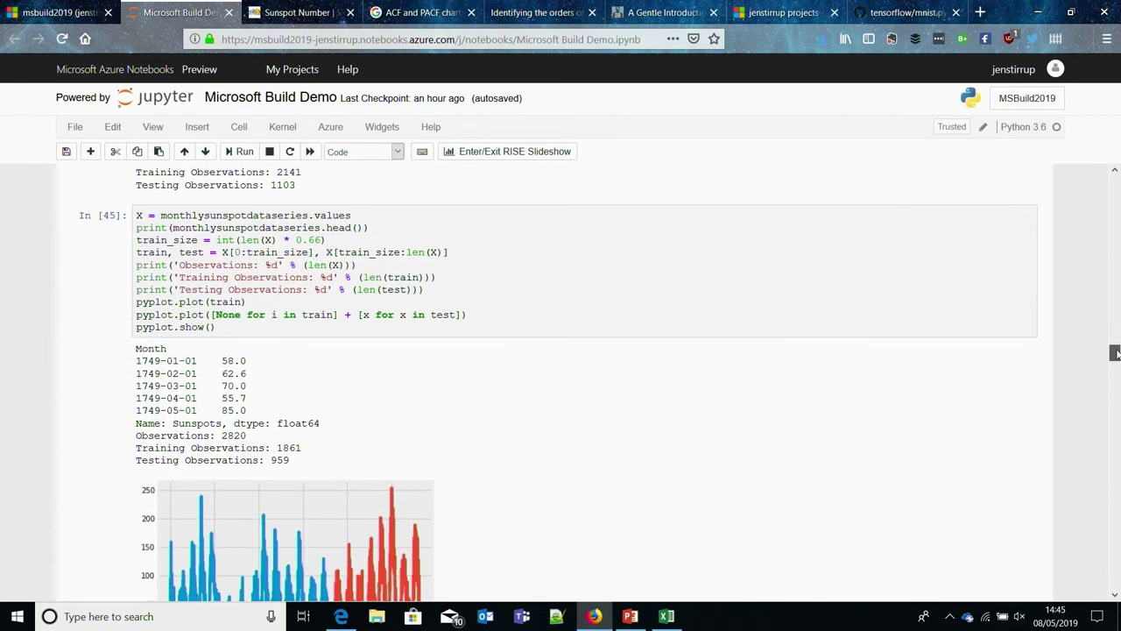
scroll(407, 462, down, 3)
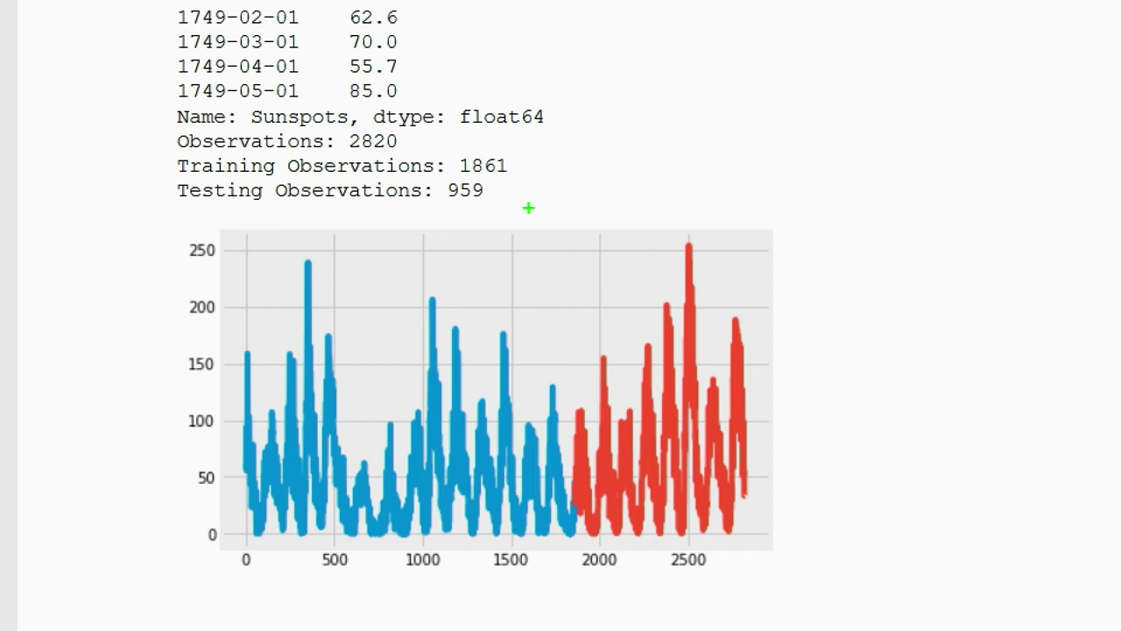
drag(529, 208, 788, 572)
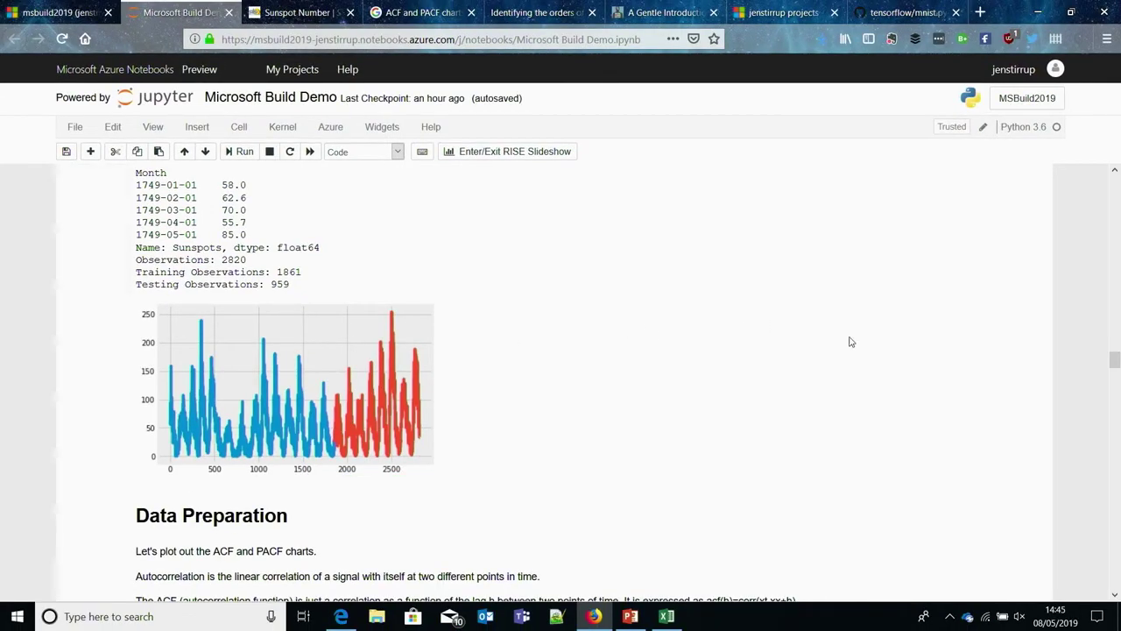
Examine the monthlysunspotdataseries split code: the values and head lines, the 0.66 train_size line, and the observation print statements.
drag(1114, 359, 1115, 350)
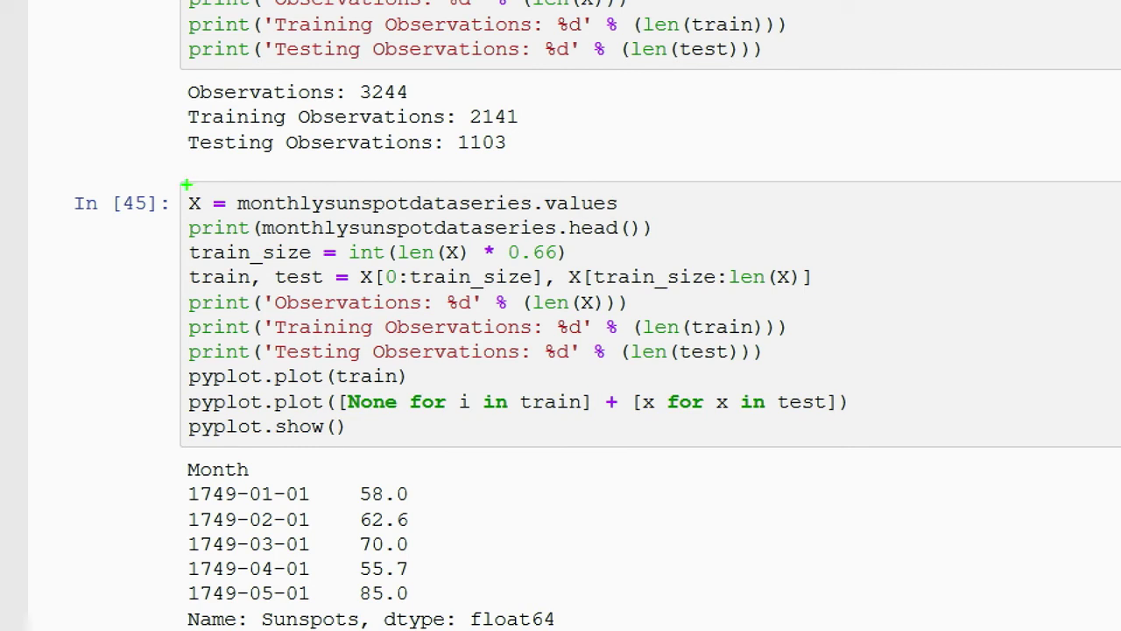
drag(186, 186, 667, 238)
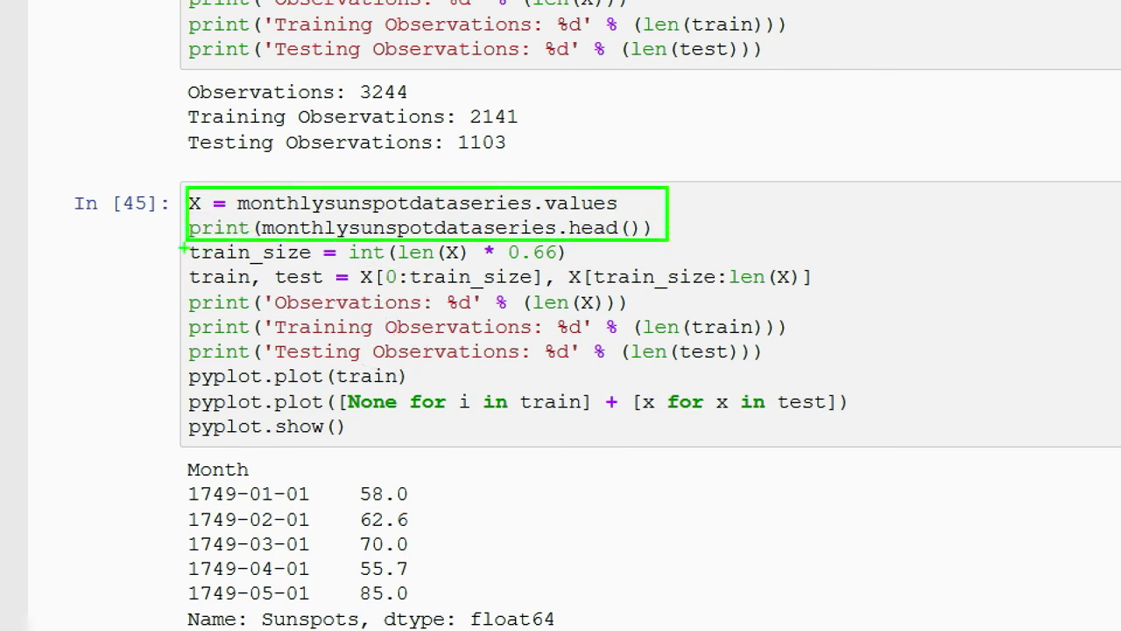
mouse_move(187, 238)
mouse_down()
mouse_move(608, 281)
mouse_move(598, 263)
mouse_up()
click(341, 334)
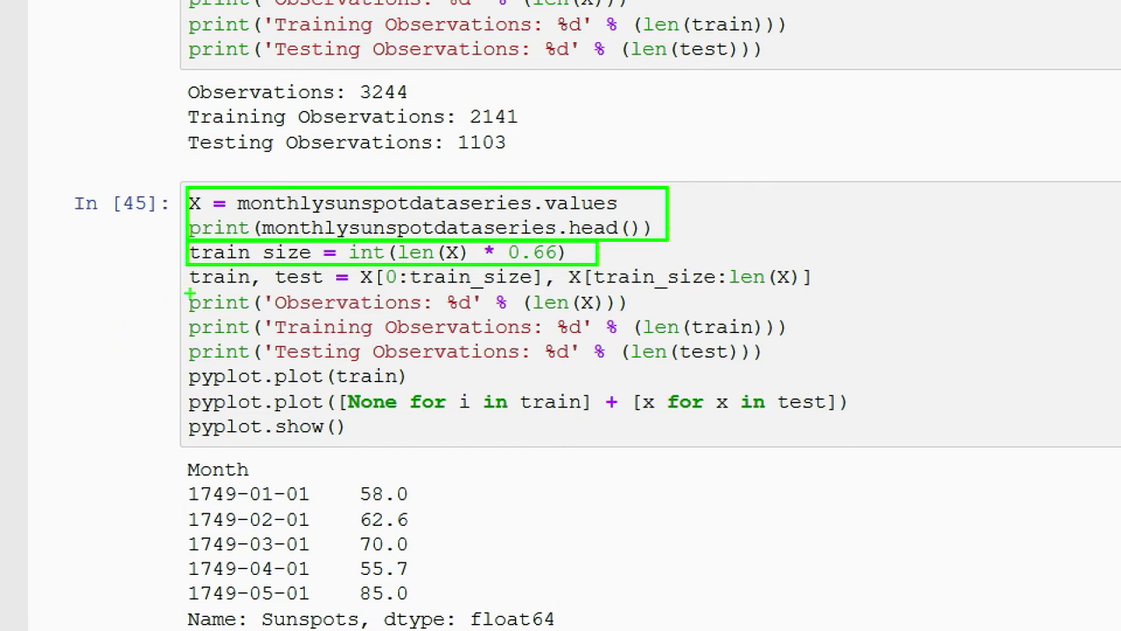
mouse_move(184, 294)
mouse_down()
mouse_move(235, 312)
mouse_move(625, 366)
mouse_move(788, 363)
mouse_up()
click(437, 385)
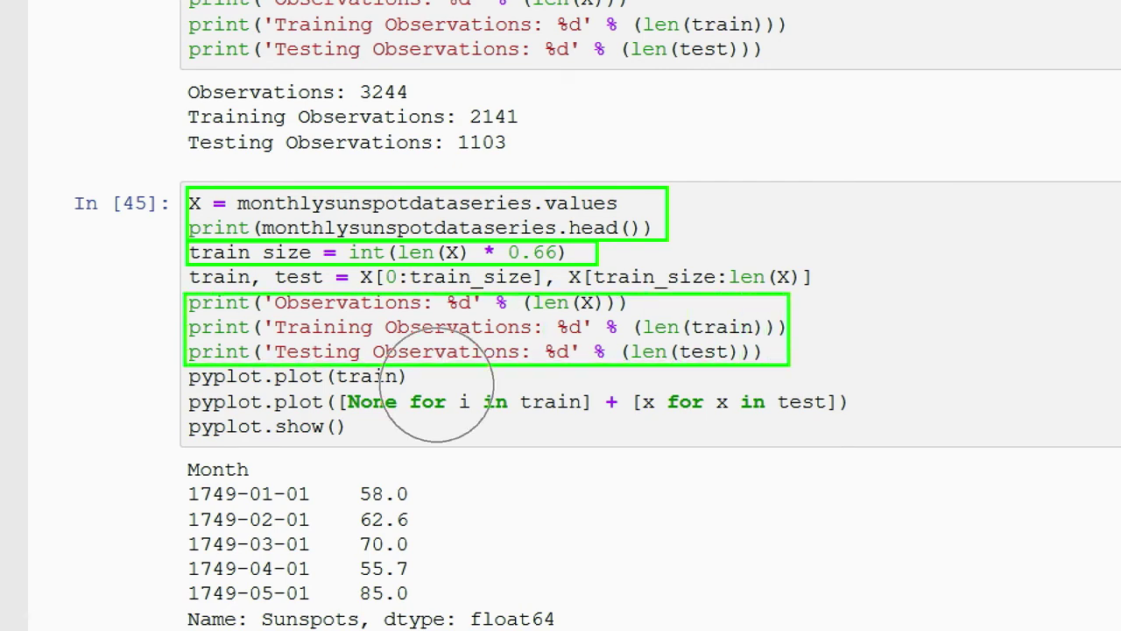
key(Escape)
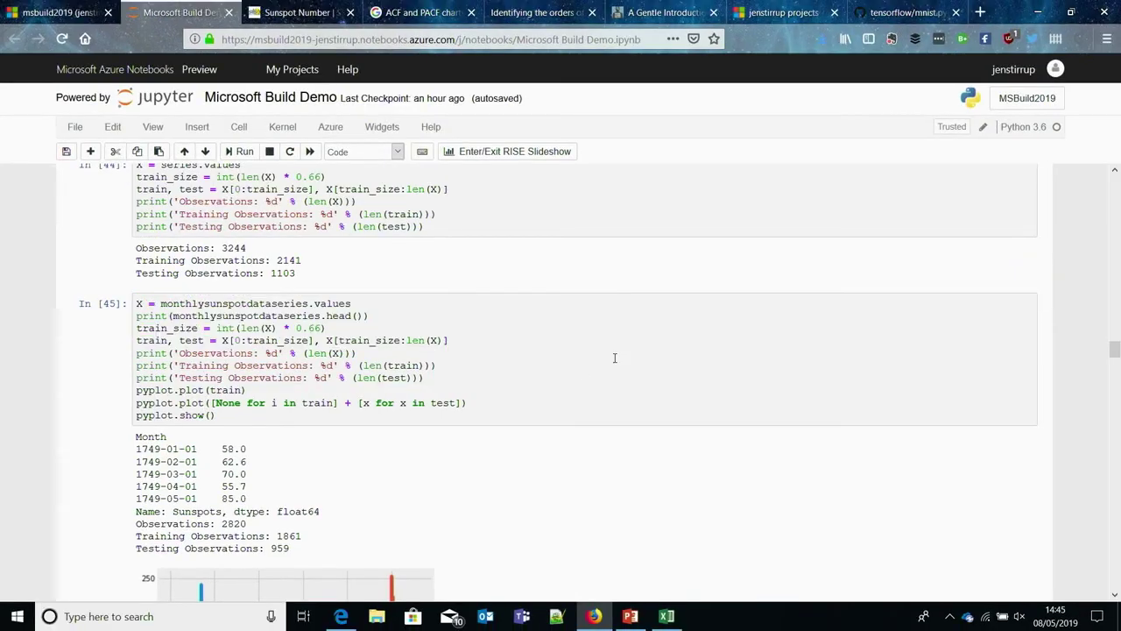
Examine the Data Preparation section's Autocorrelation and Partial Autocorrelation charts and the sample versus theoretical quantiles plot further down.
drag(1114, 350, 1114, 368)
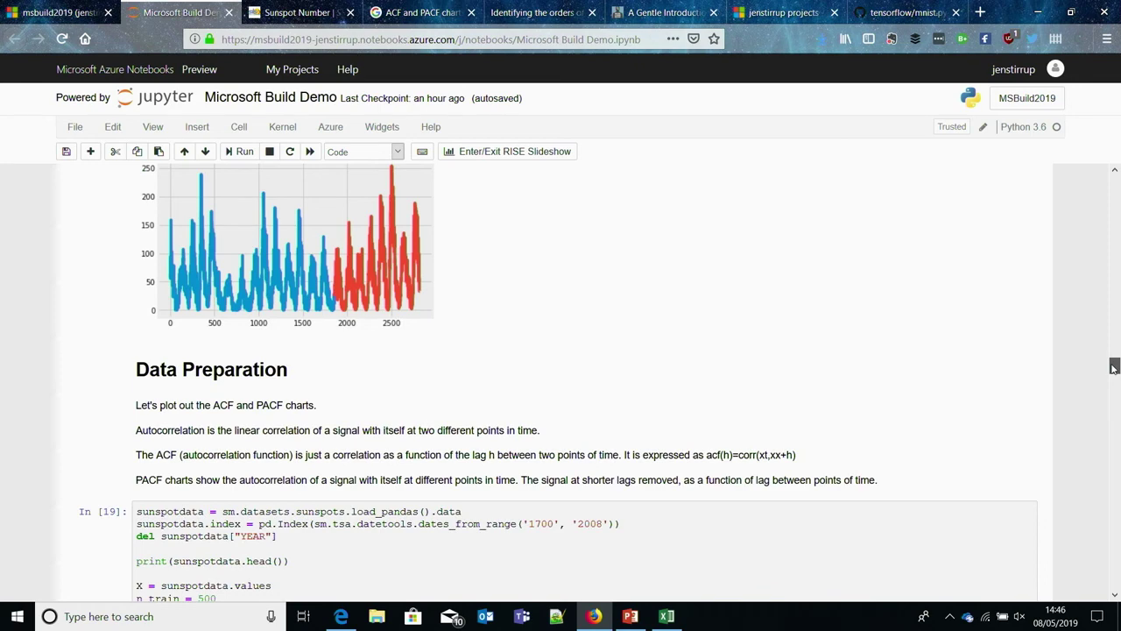
drag(1114, 366, 1114, 394)
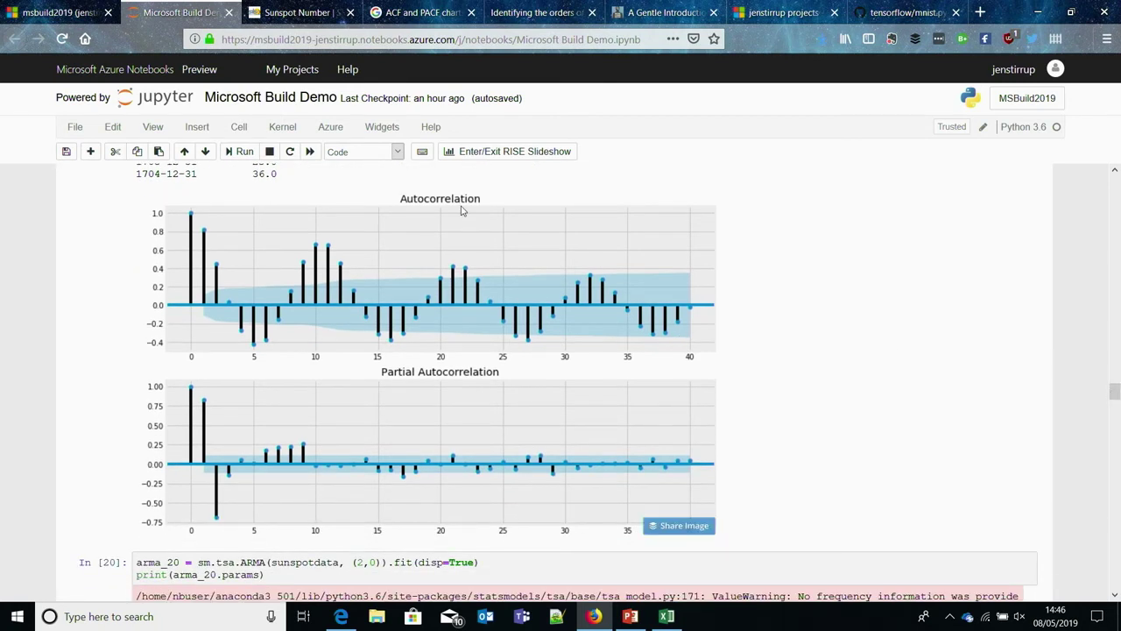
mouse_move(1114, 397)
mouse_down()
mouse_move(1115, 371)
mouse_move(1115, 393)
mouse_up()
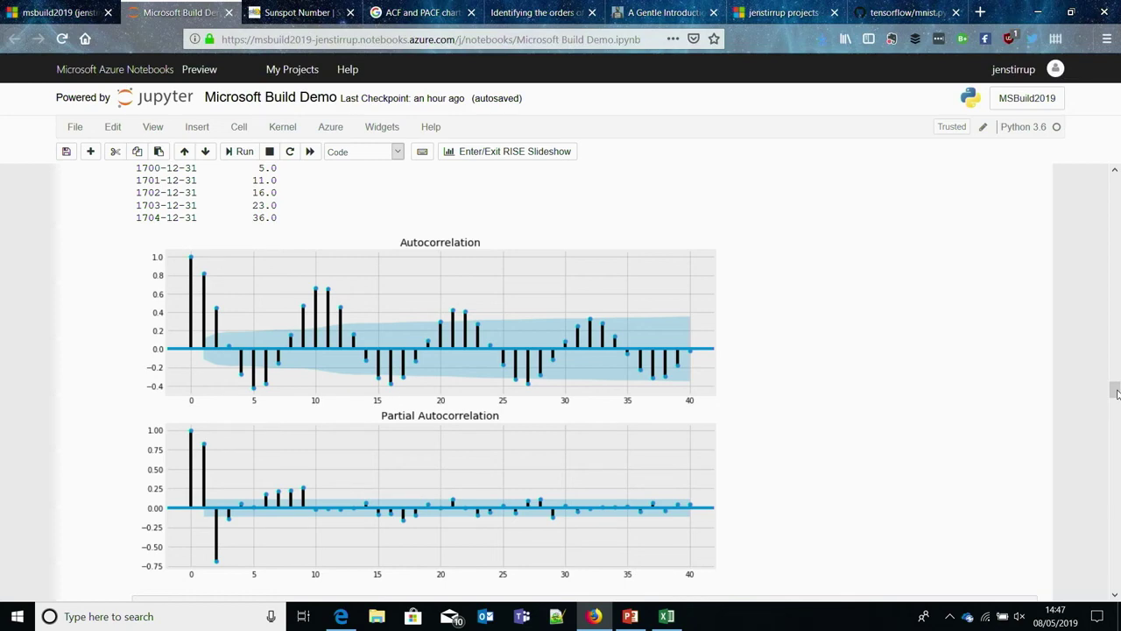
drag(1116, 393, 1115, 446)
drag(1116, 454, 1114, 453)
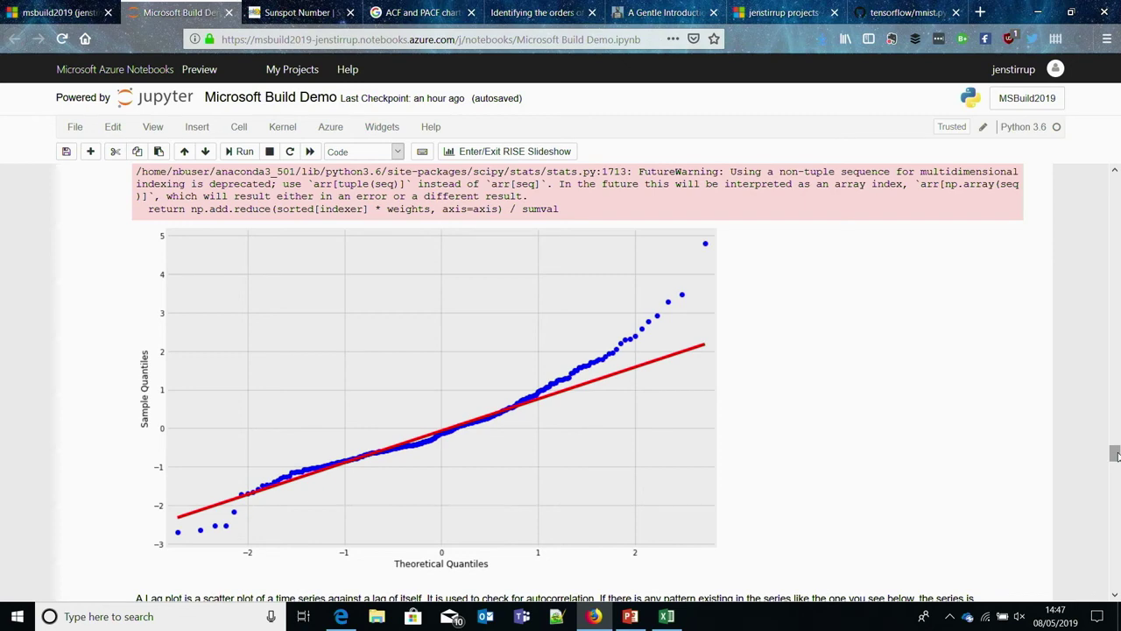
Examine the arma_30 forecast plot, its year axis from 1950, and the forecast region with the 95% confidence interval.
drag(1114, 454, 1114, 534)
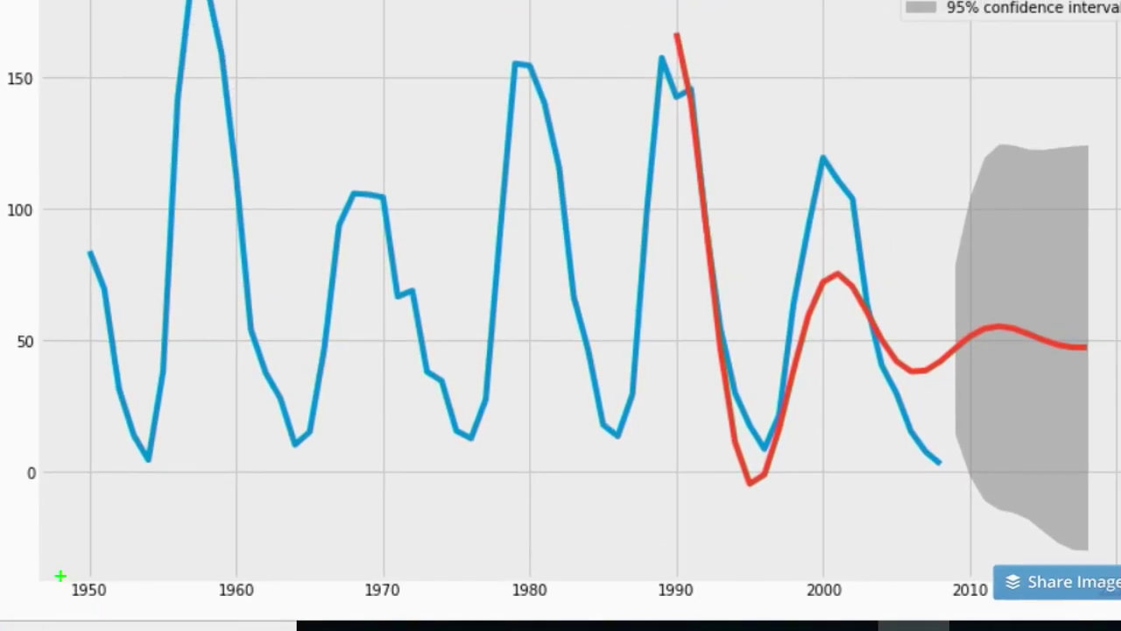
drag(59, 575, 923, 601)
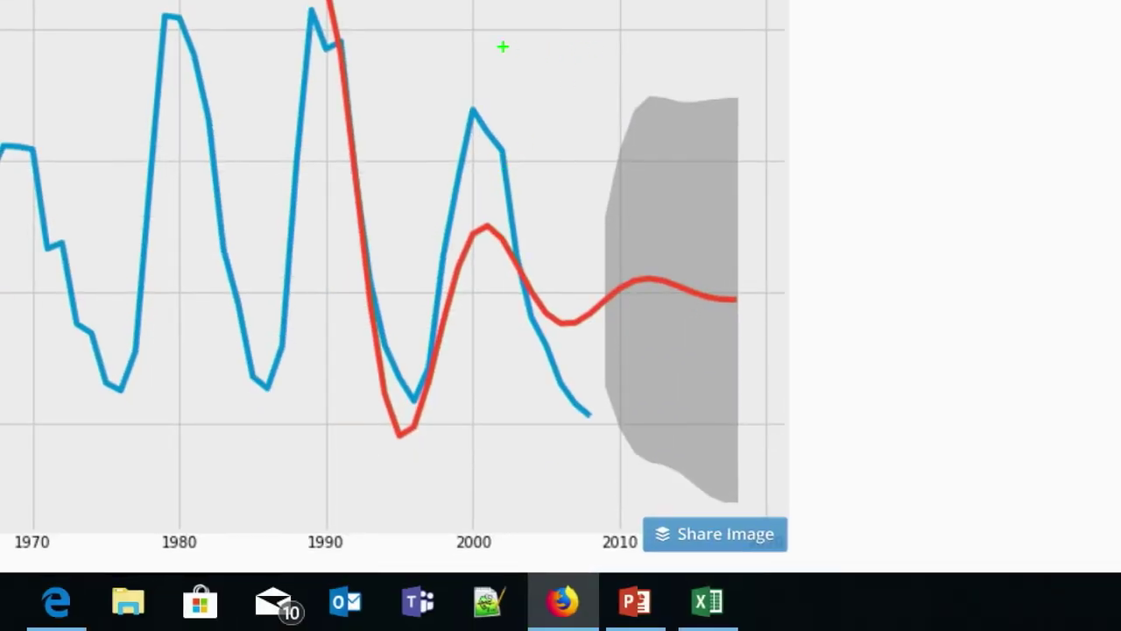
drag(503, 46, 839, 500)
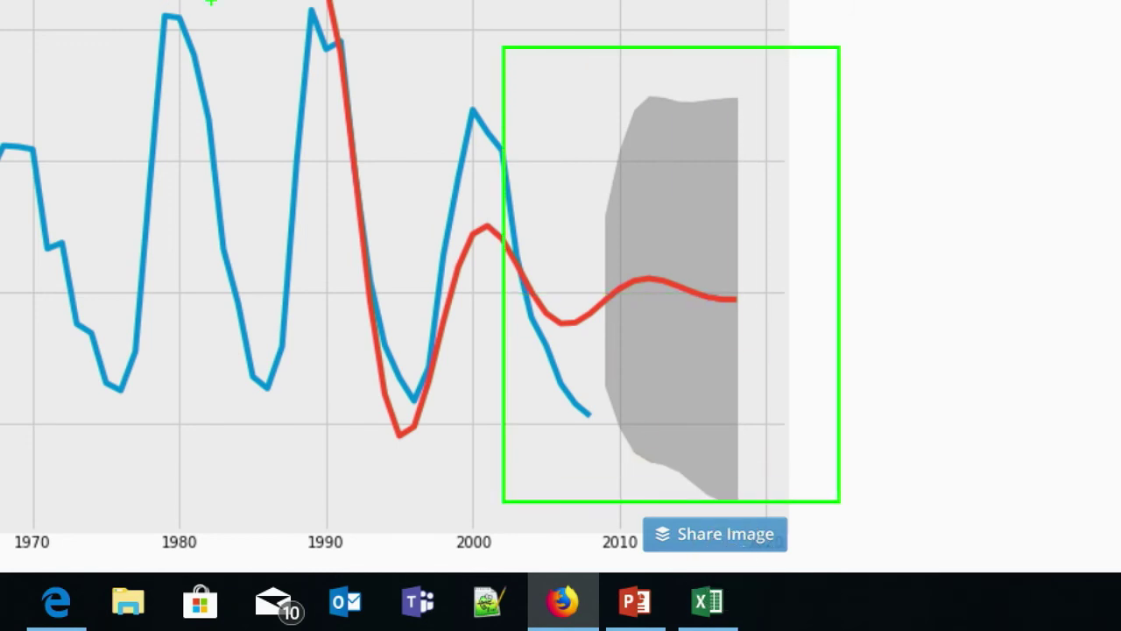
key(Escape)
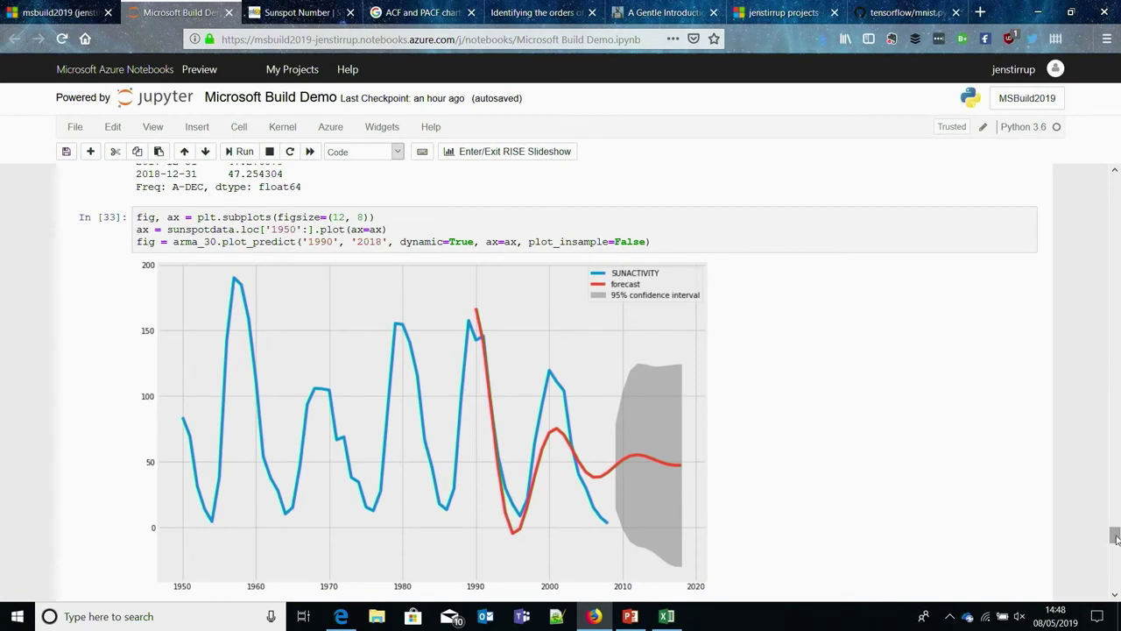
View the Lag Plots of Sun Spots Area near the notebook's end and minimize the browser to the desktop.
drag(1114, 537, 1115, 575)
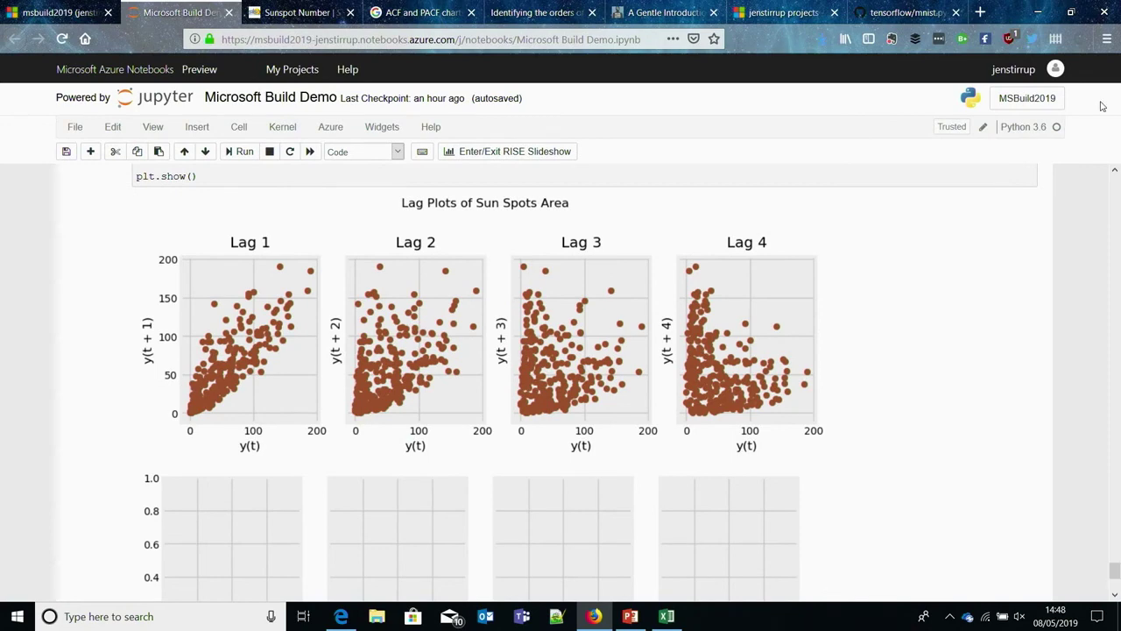
click(1038, 10)
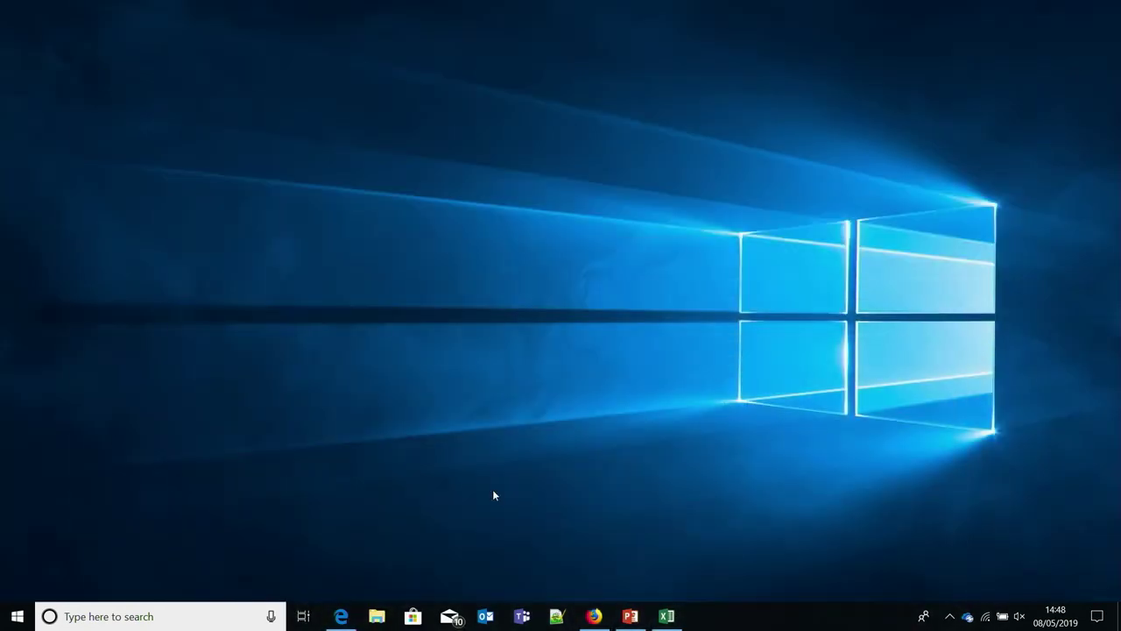
Switch back to the Microsoft Build Demo notebook in Firefox and examine the kernels it can be changed to.
click(593, 615)
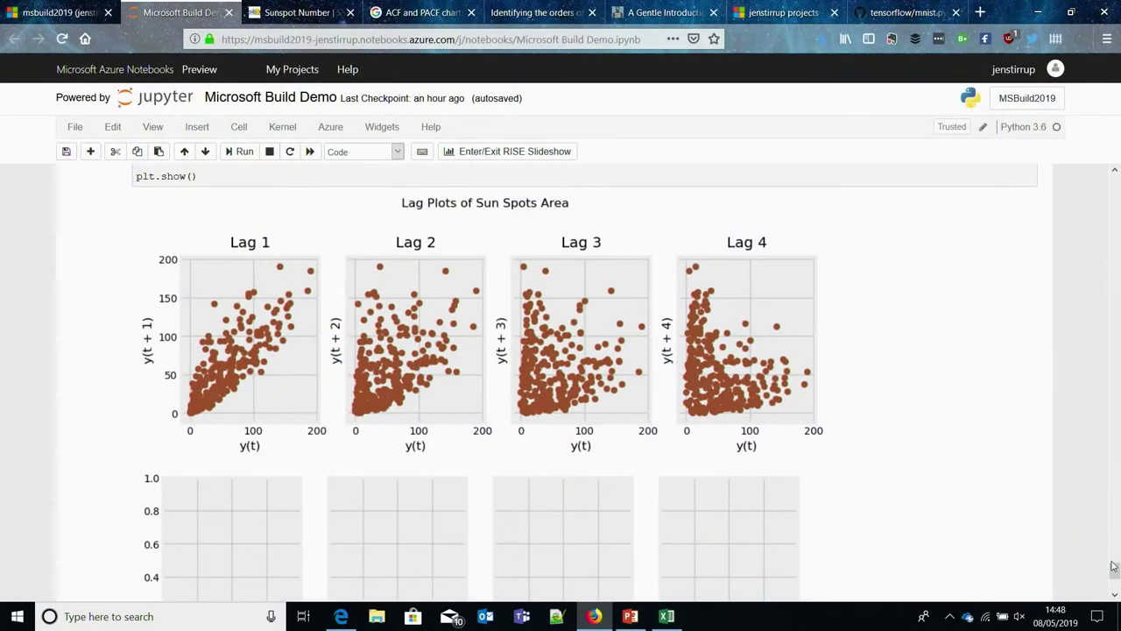
drag(1114, 569, 1118, 143)
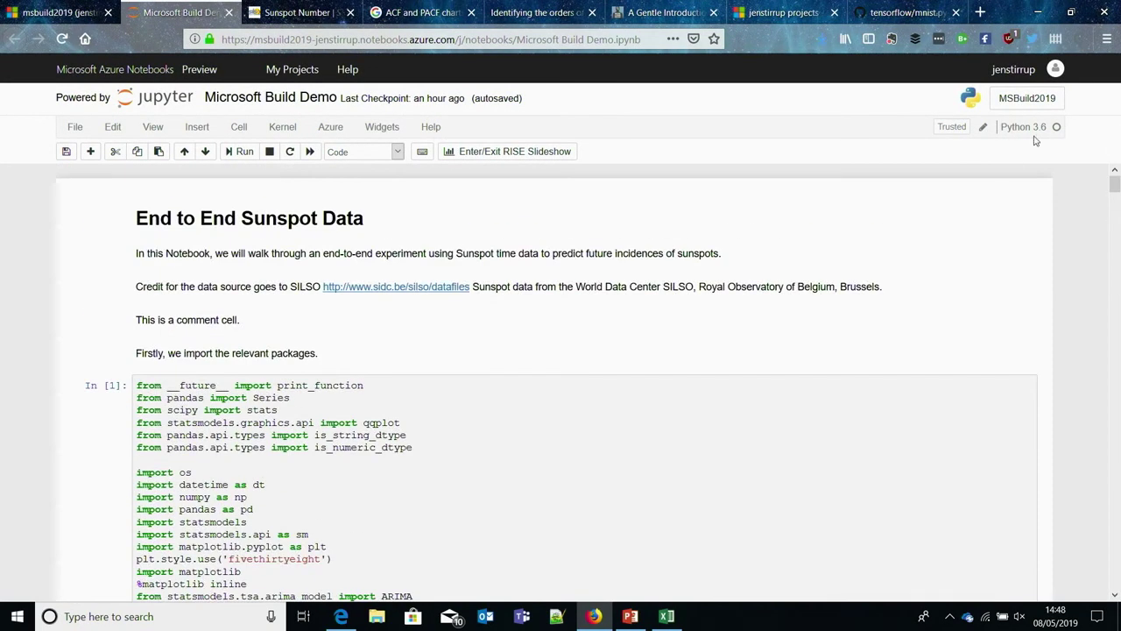
click(295, 129)
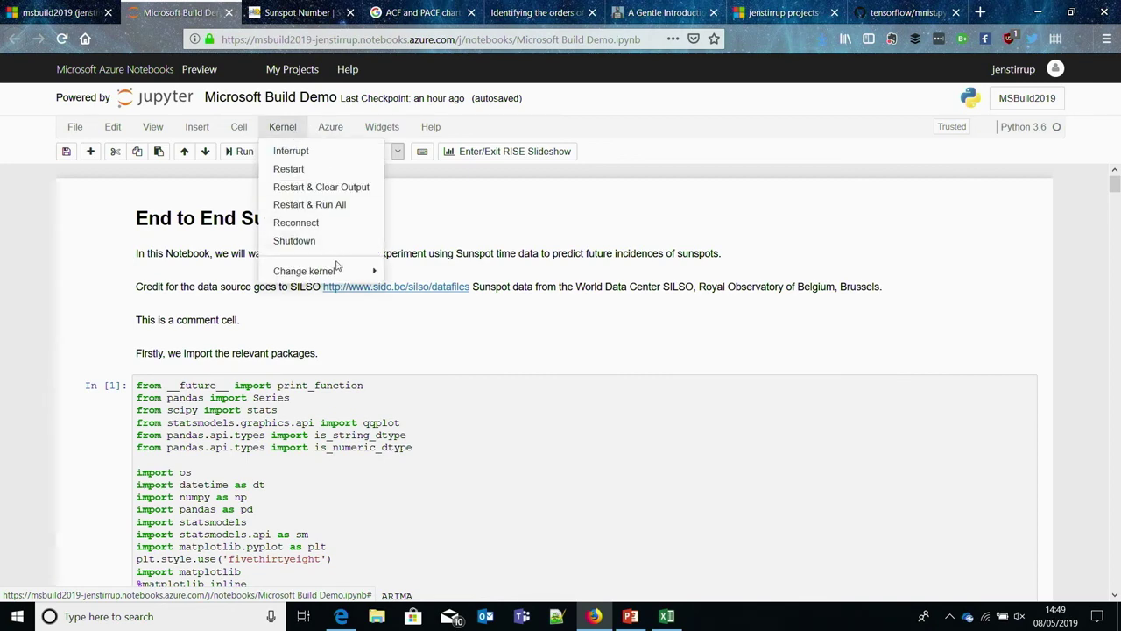
mouse_move(354, 277)
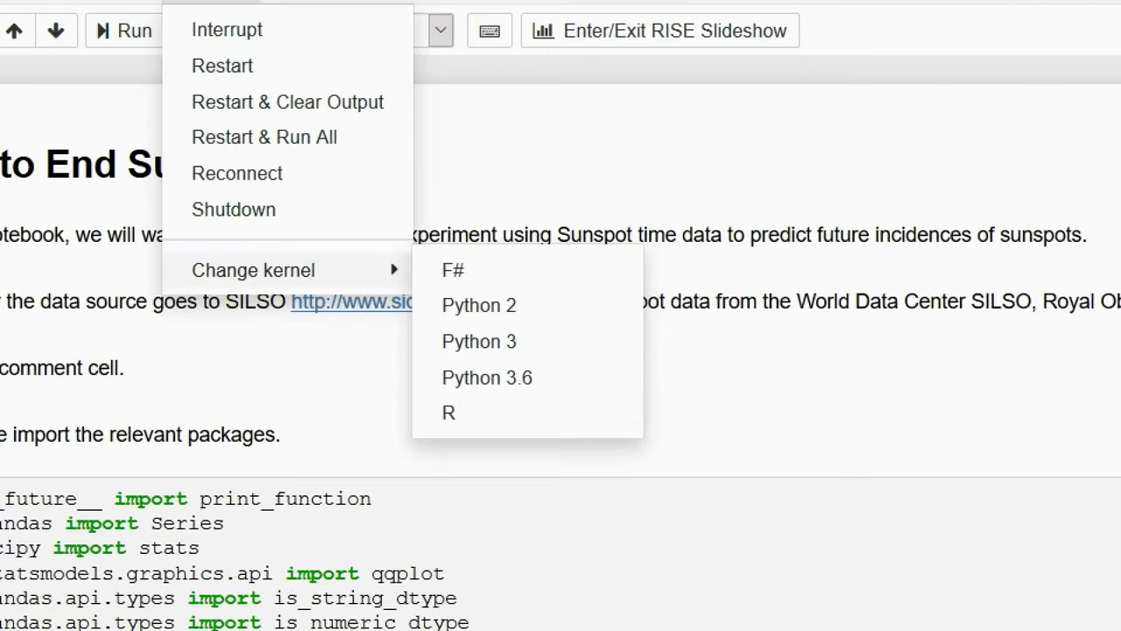
mouse_move(122, 236)
mouse_down()
mouse_move(294, 330)
mouse_move(520, 420)
mouse_move(570, 411)
mouse_up()
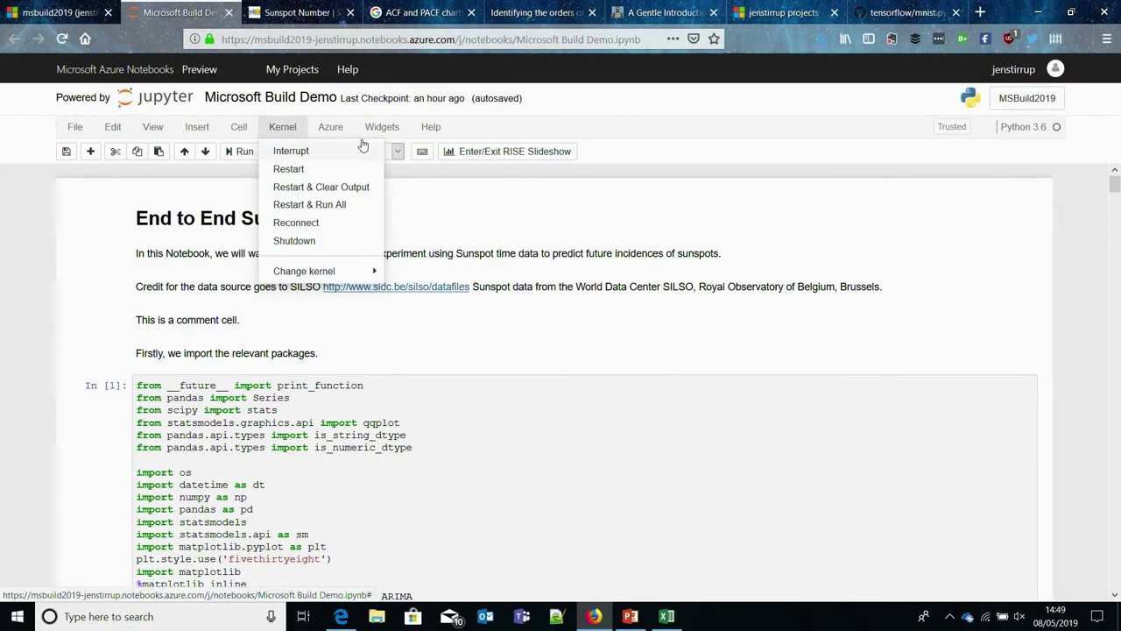
Connect the notebook to Azure and grant the MSBuild2019 project access to the Azure credentials.
click(335, 128)
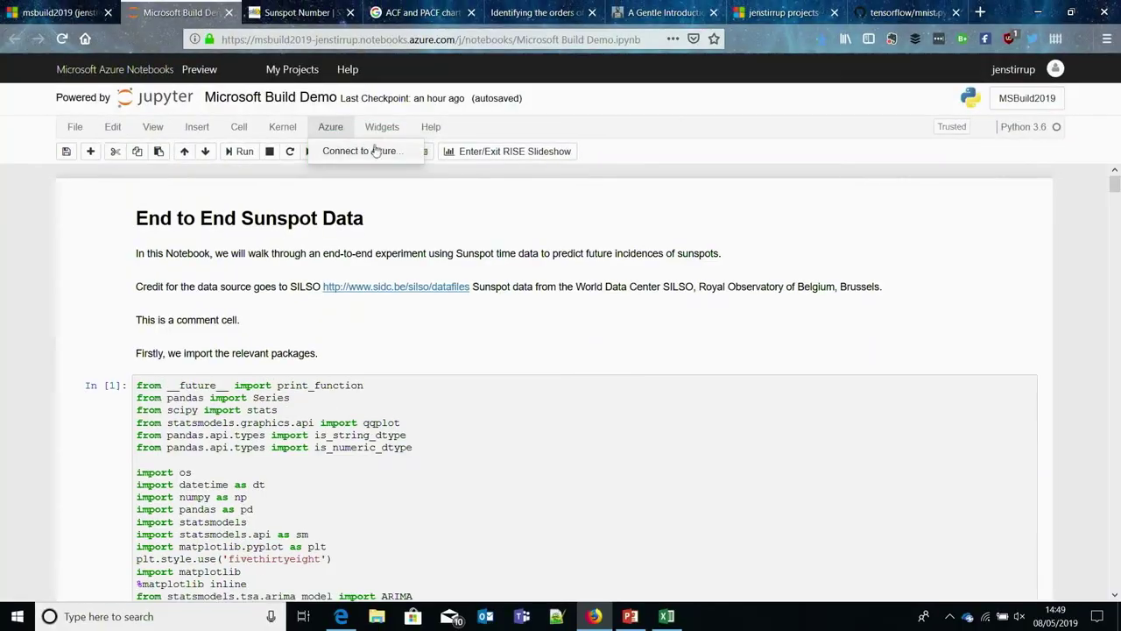
click(375, 151)
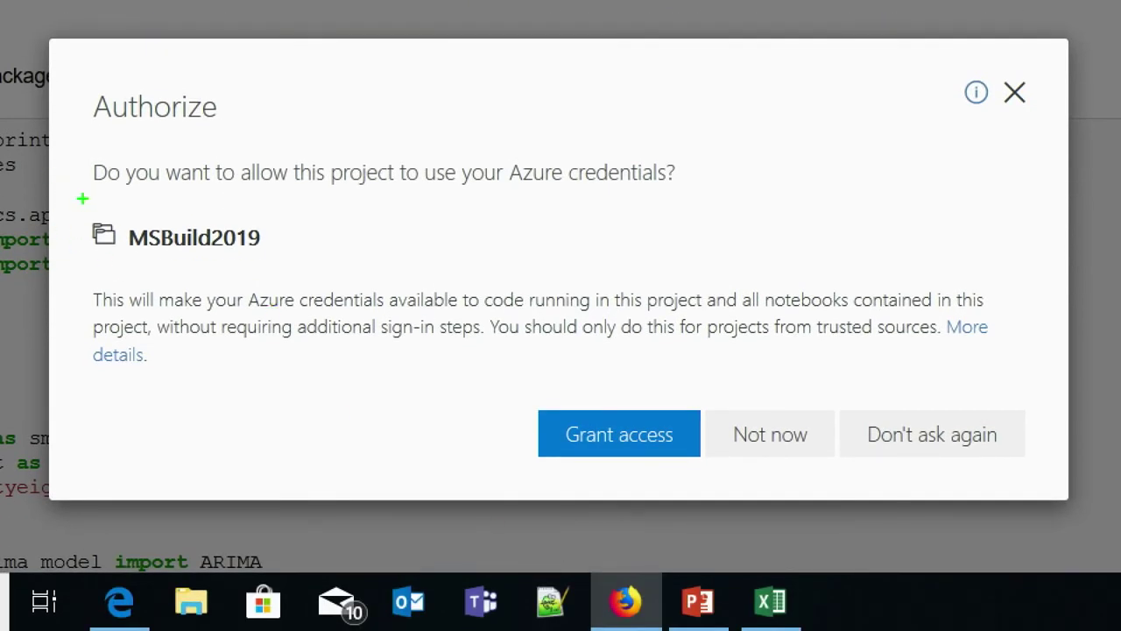
drag(80, 199, 312, 268)
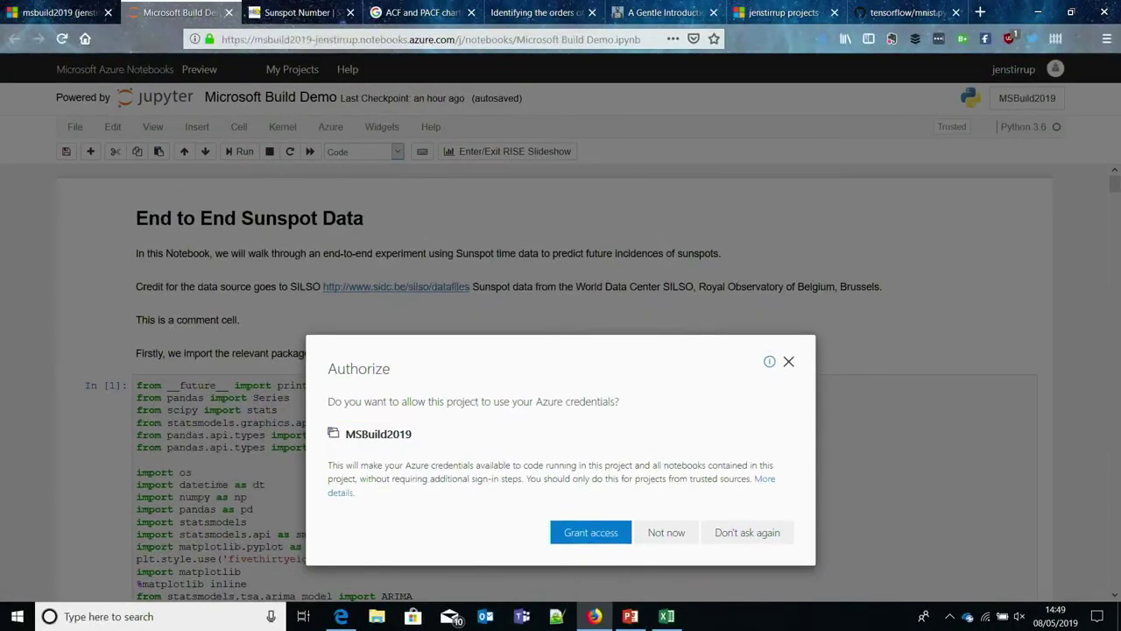
click(602, 541)
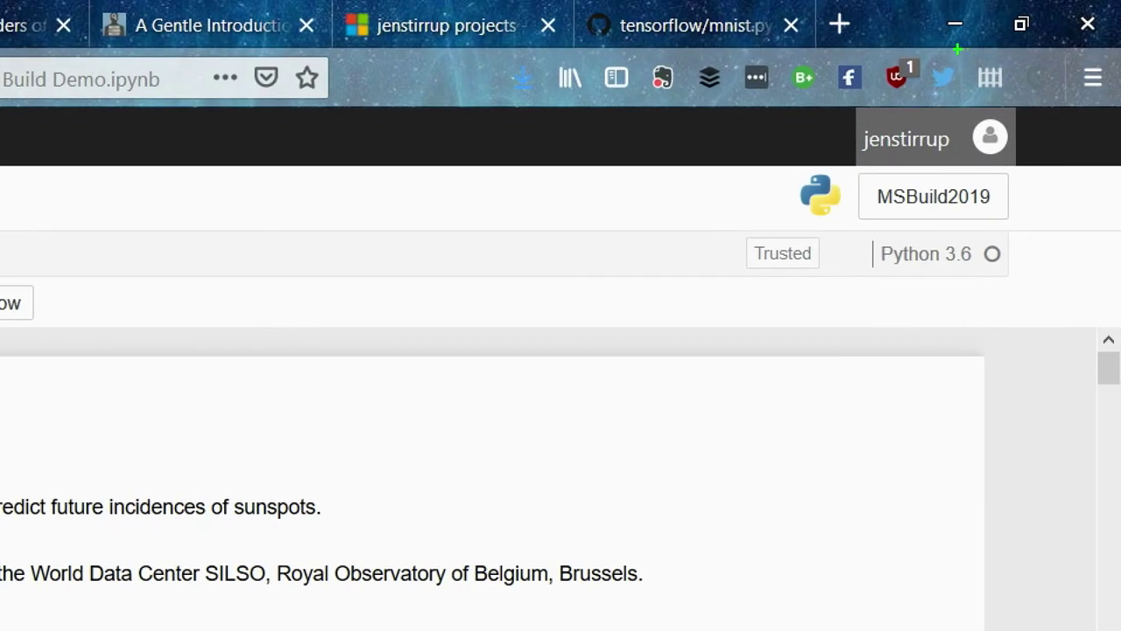
drag(836, 98, 1091, 213)
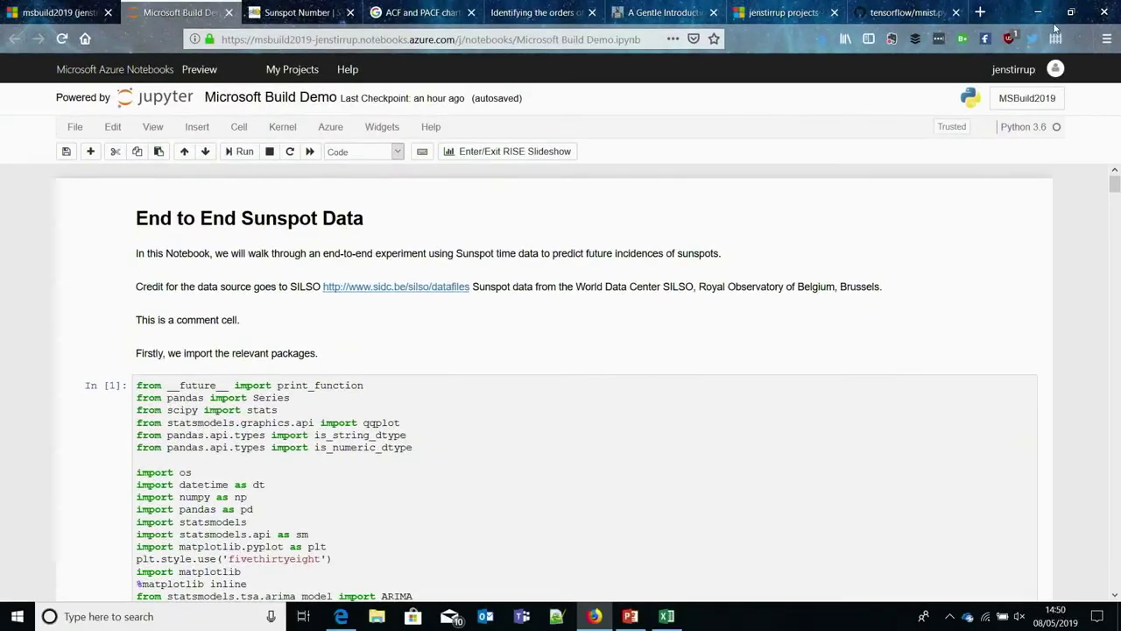
View the notebook's file commands, and preview the notebook as a RISE slideshow before returning to the editing view.
click(84, 130)
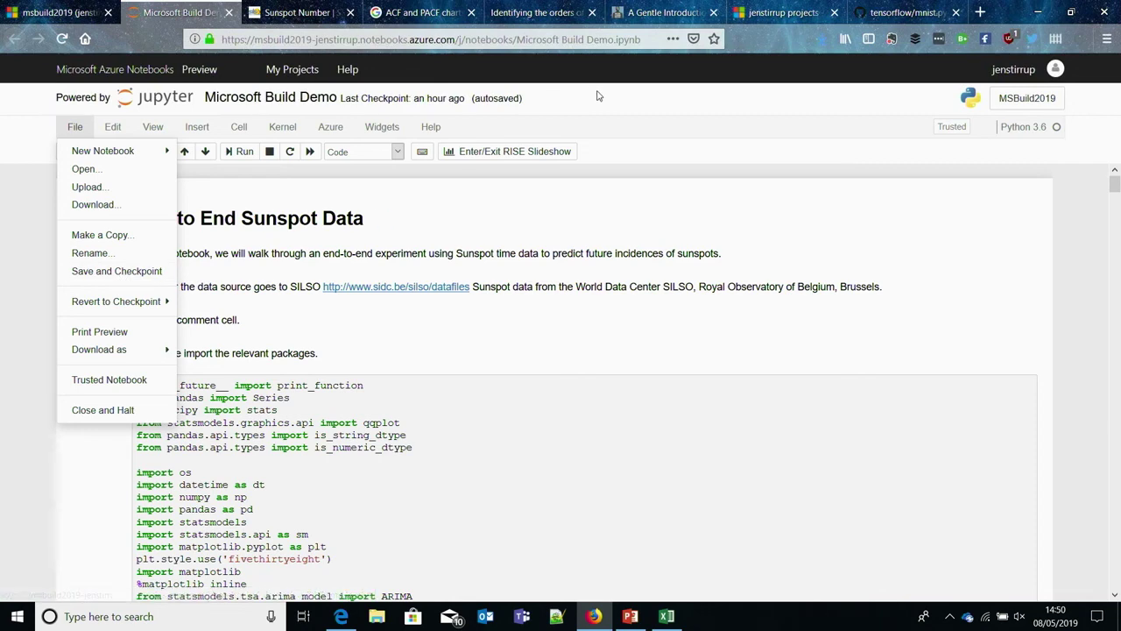
click(307, 219)
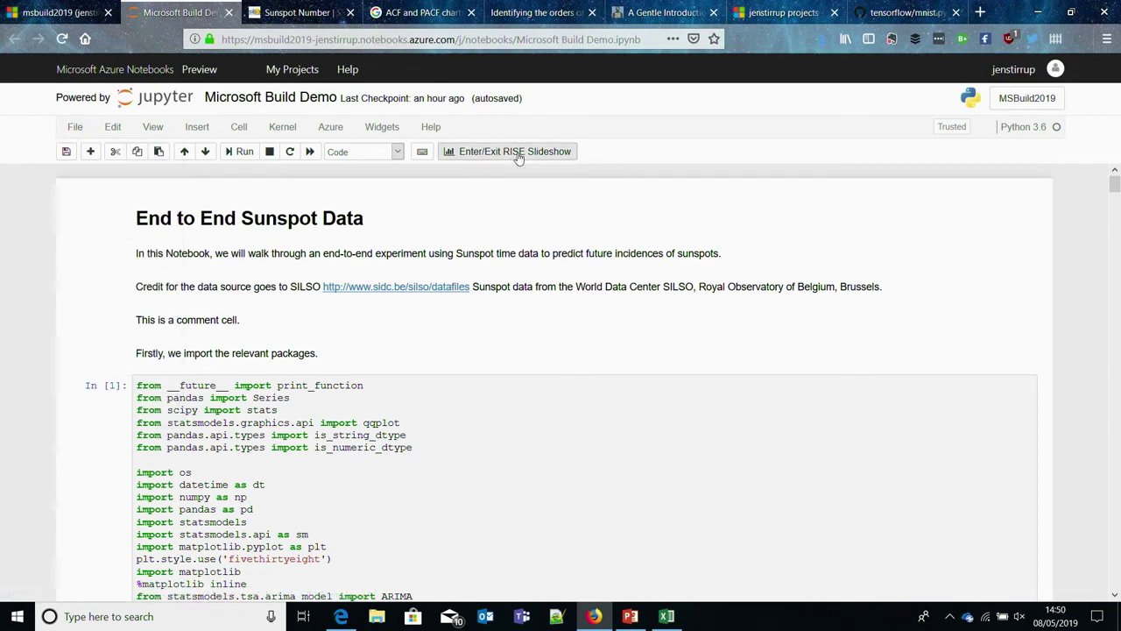
click(518, 155)
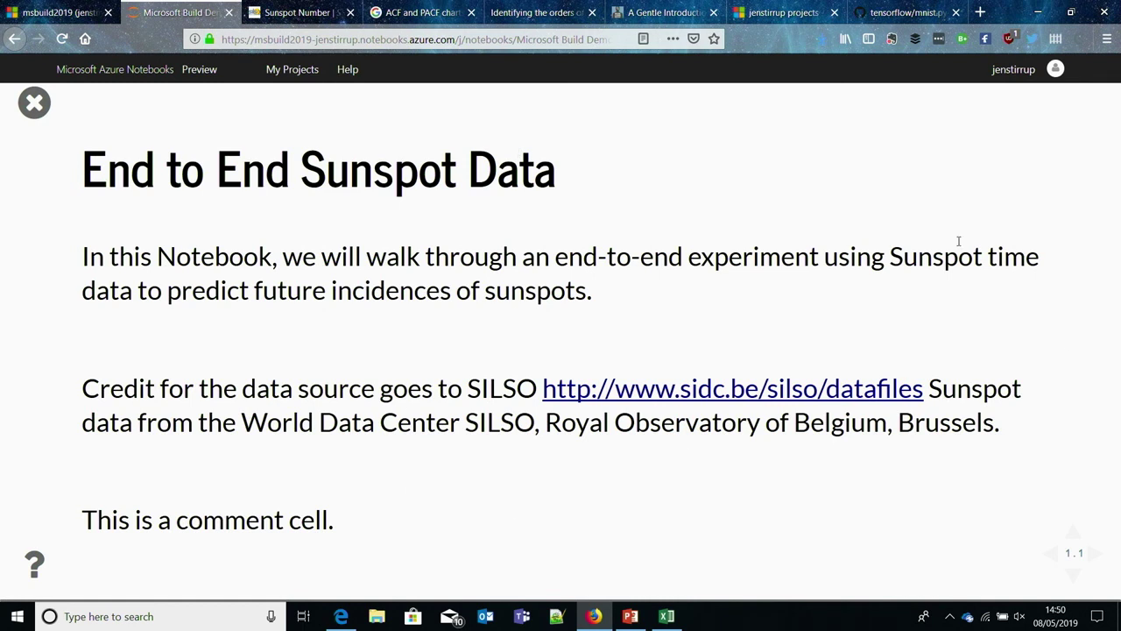
click(938, 168)
click(994, 347)
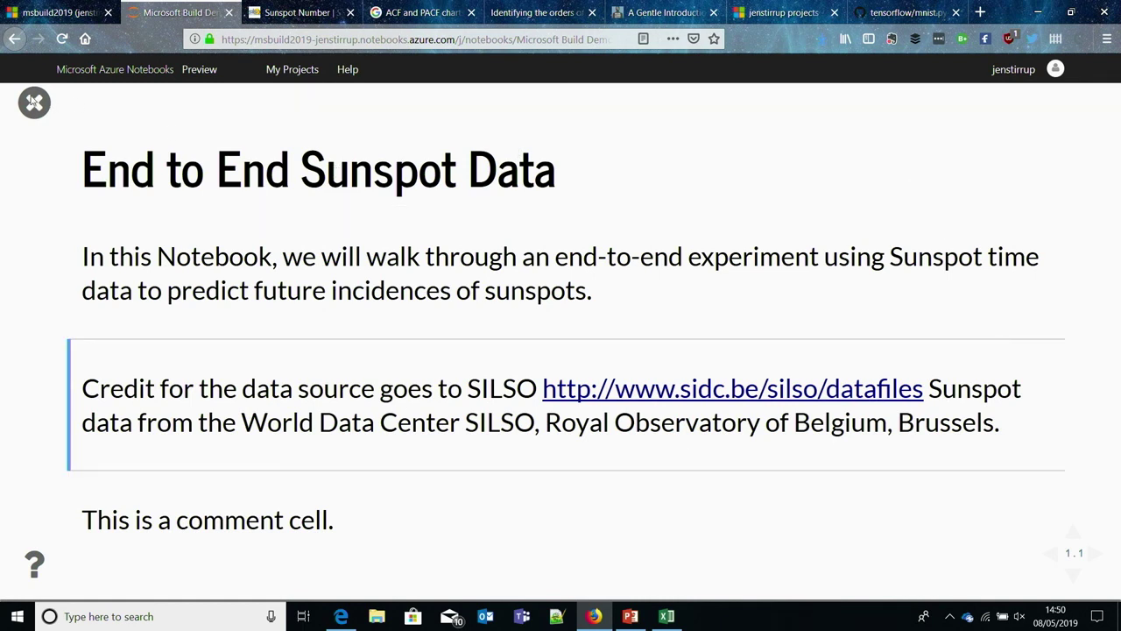
click(34, 103)
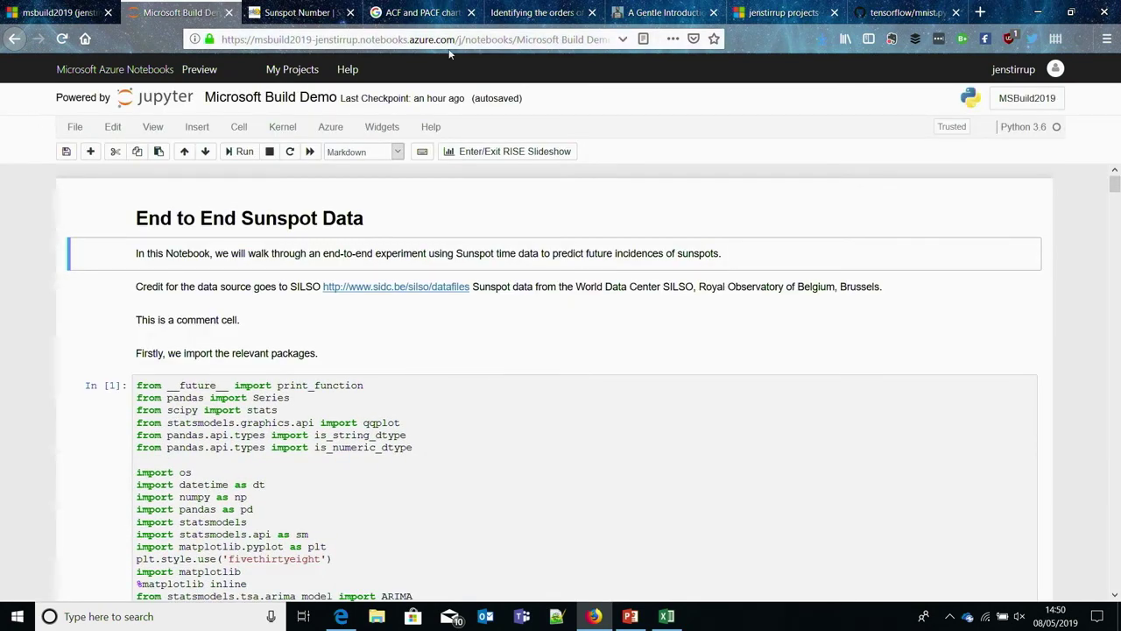
Leave the notebook and switch to the Microsoft Build Azure Notebooks.pptx presentation in PowerPoint.
click(1037, 11)
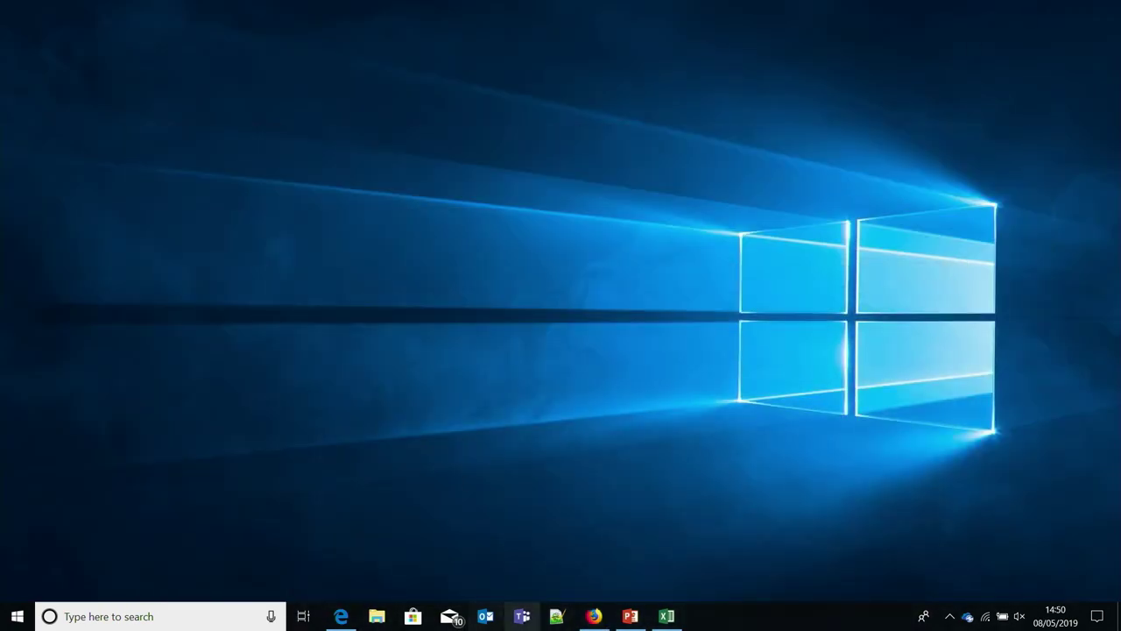
click(594, 617)
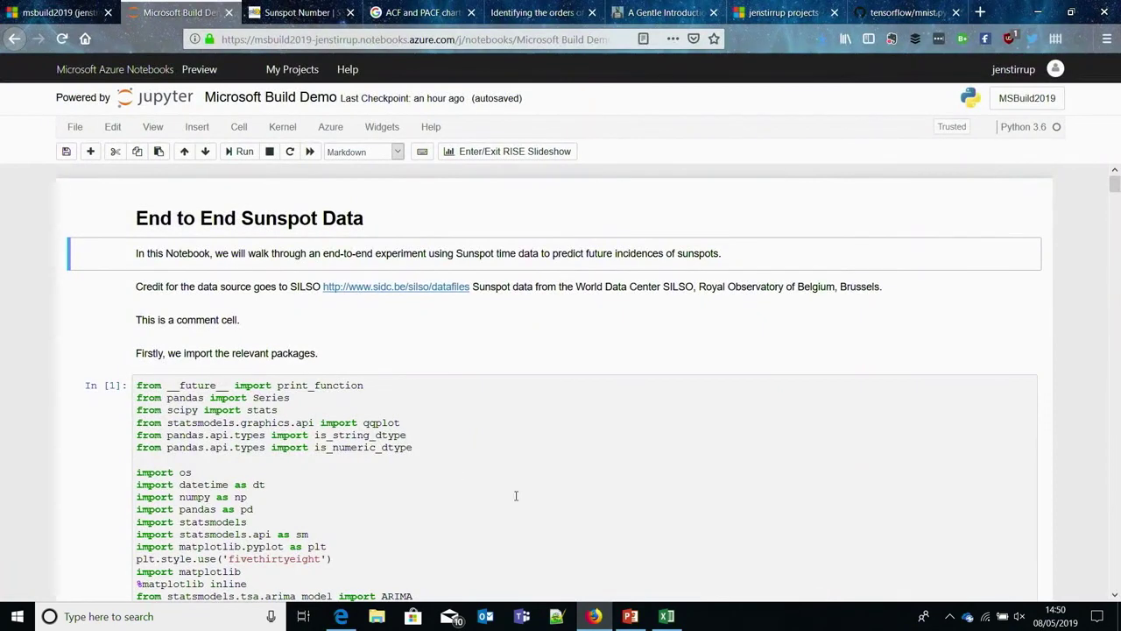
click(629, 616)
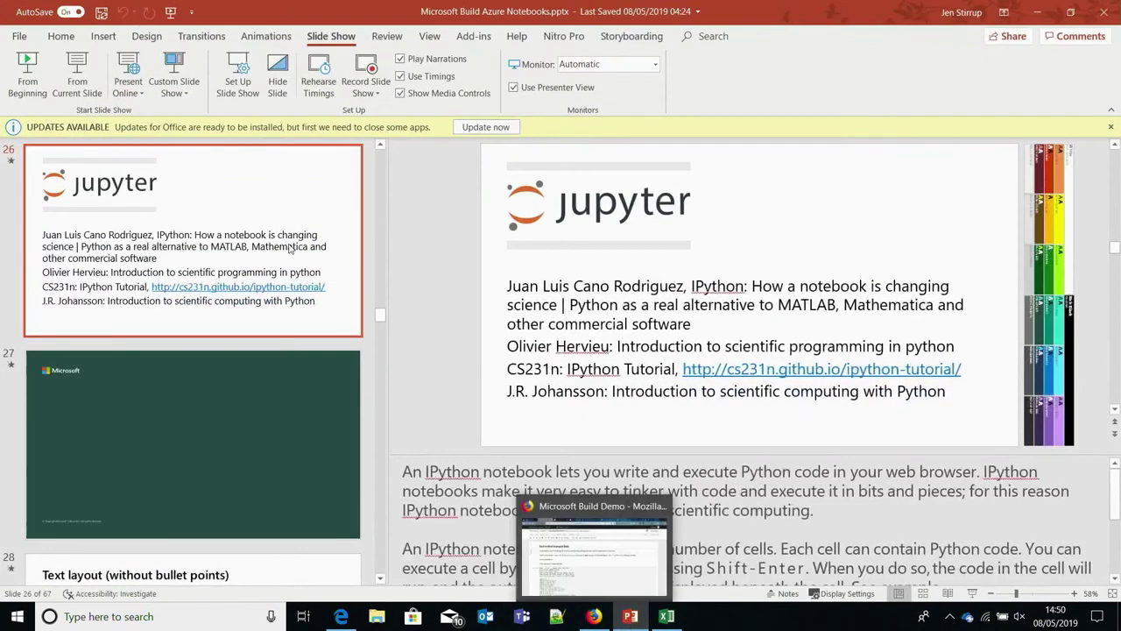